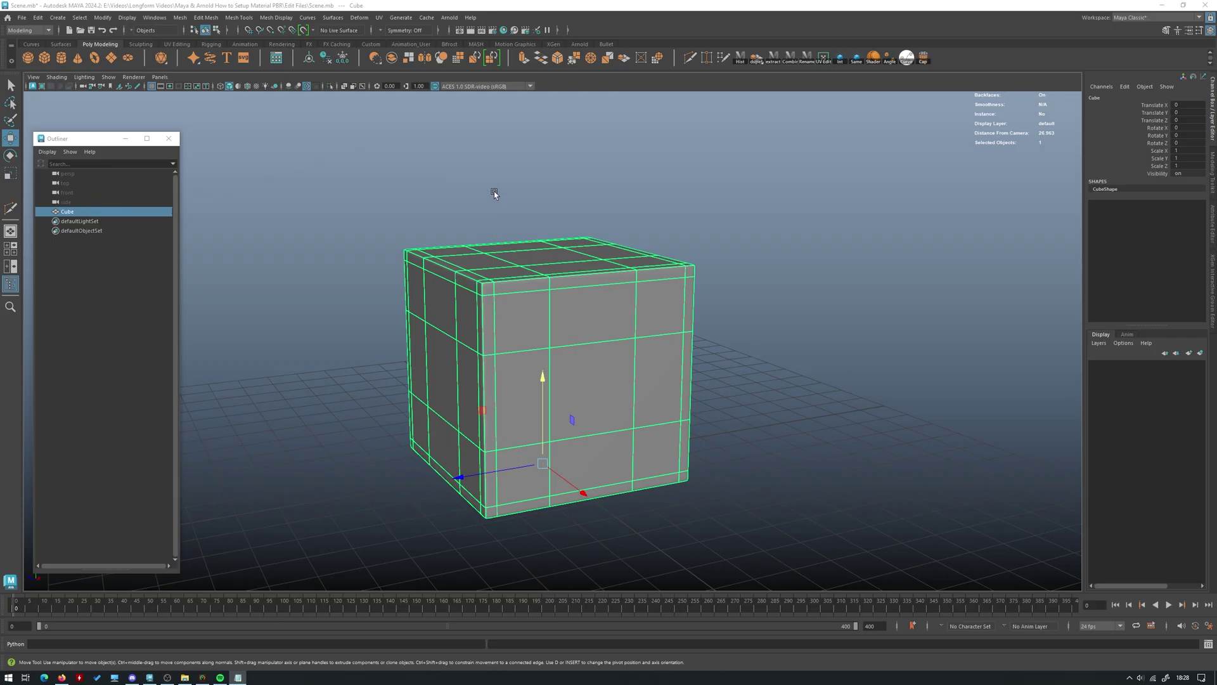
- Examine the bevelled cube's geometry from several angles in the perspective view
{"action": "left_click_drag", "start_coordinate": [491, 189], "coordinate": [505, 222], "text": "alt"}
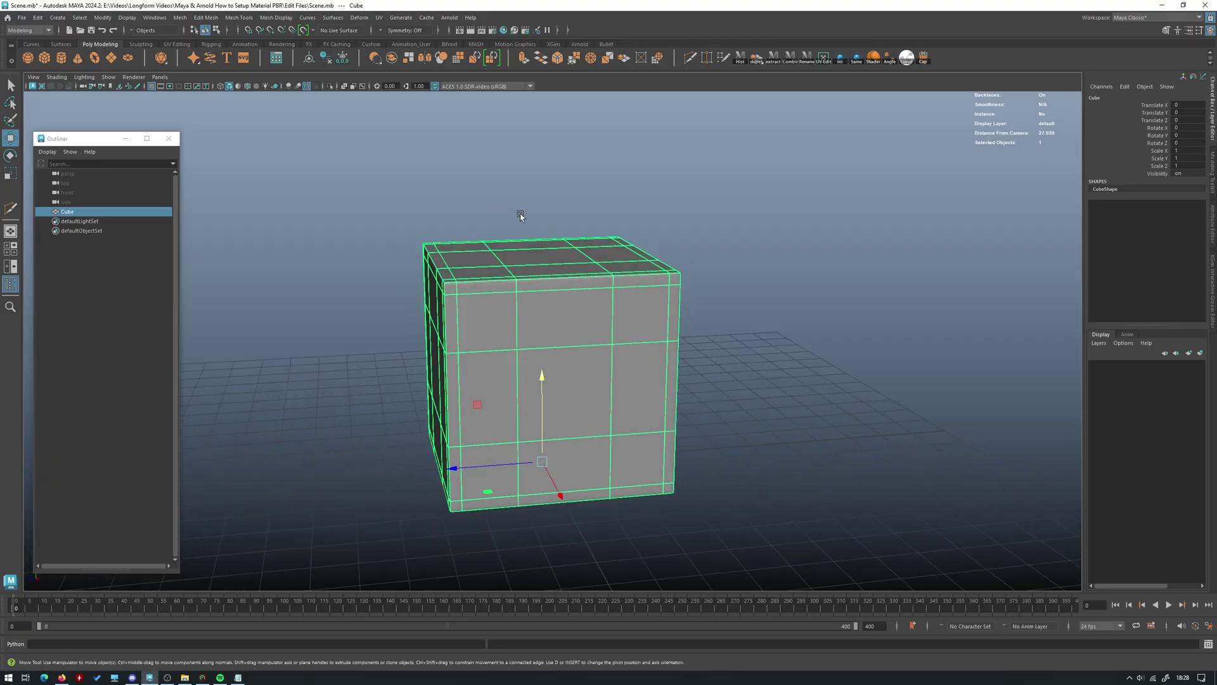
{"action": "left_click_drag", "start_coordinate": [531, 306], "coordinate": [520, 319], "text": "alt"}
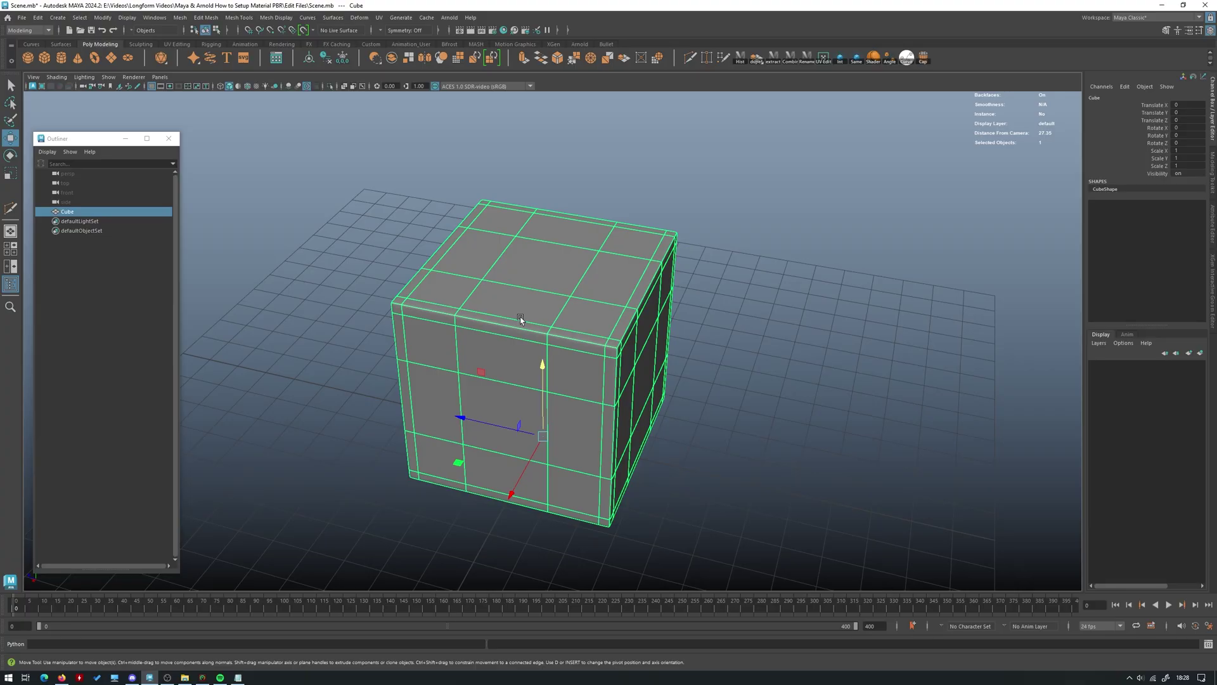
{"action": "left_click_drag", "start_coordinate": [493, 253], "coordinate": [494, 256], "text": "alt"}
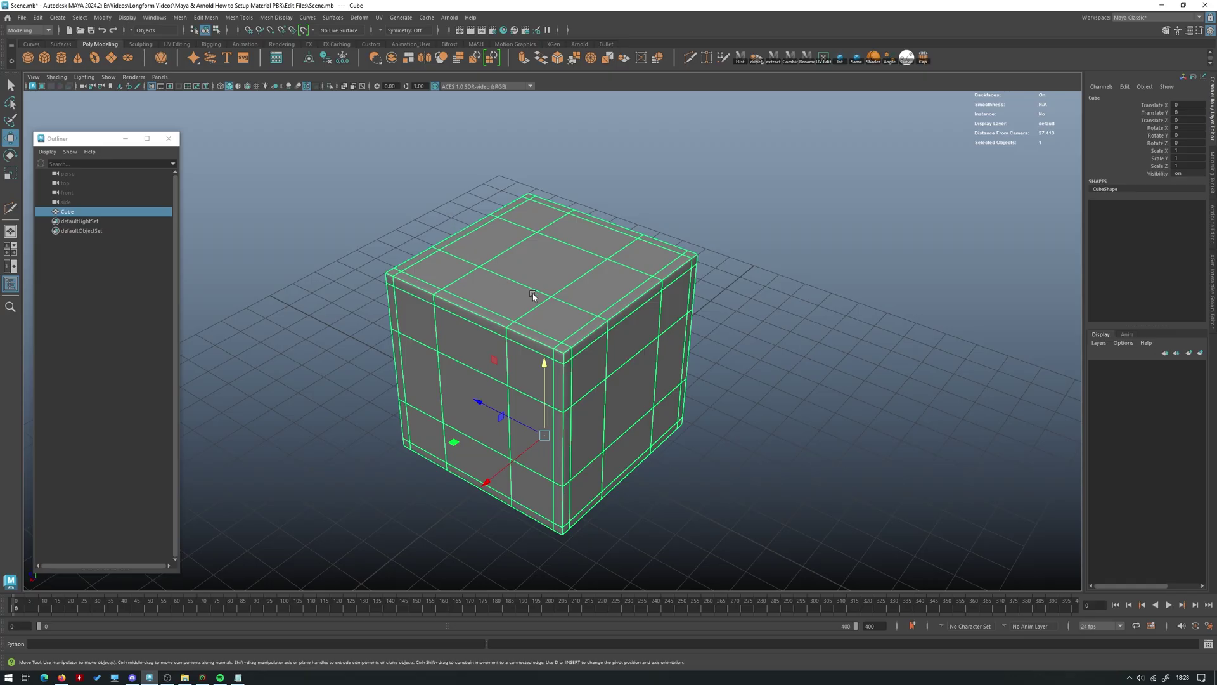
{"action": "left_click_drag", "start_coordinate": [538, 293], "coordinate": [535, 283], "text": "alt"}
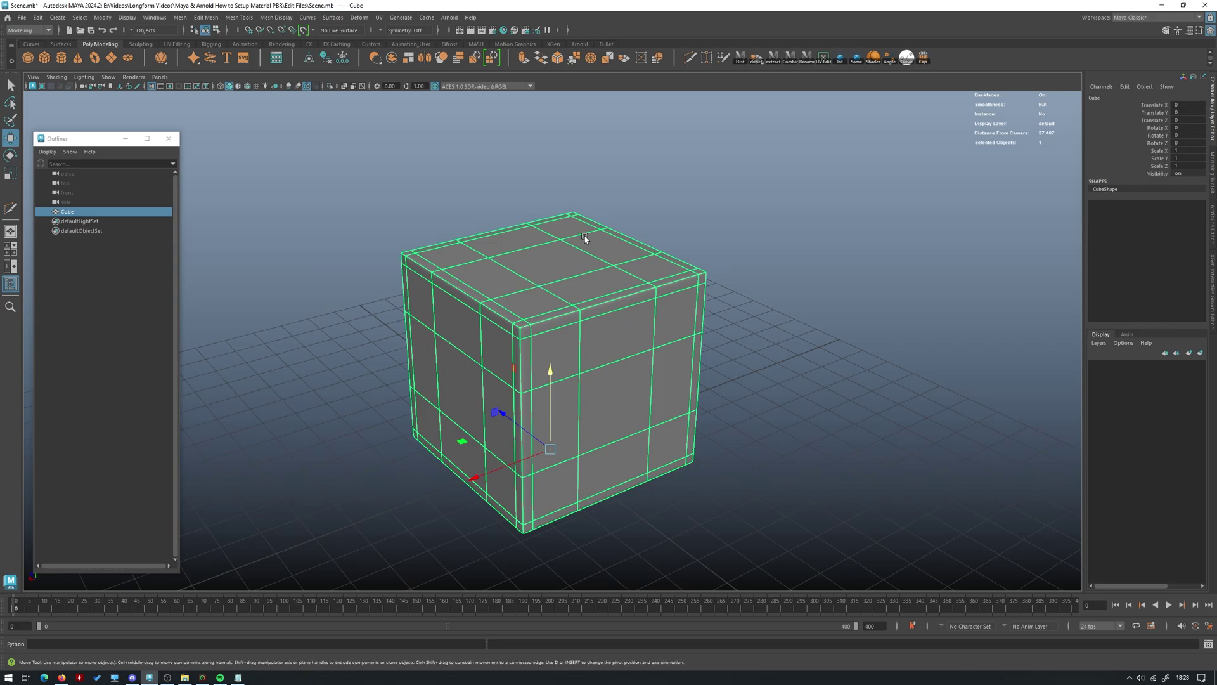
{"action": "left_click_drag", "start_coordinate": [668, 244], "coordinate": [637, 253], "text": "alt"}
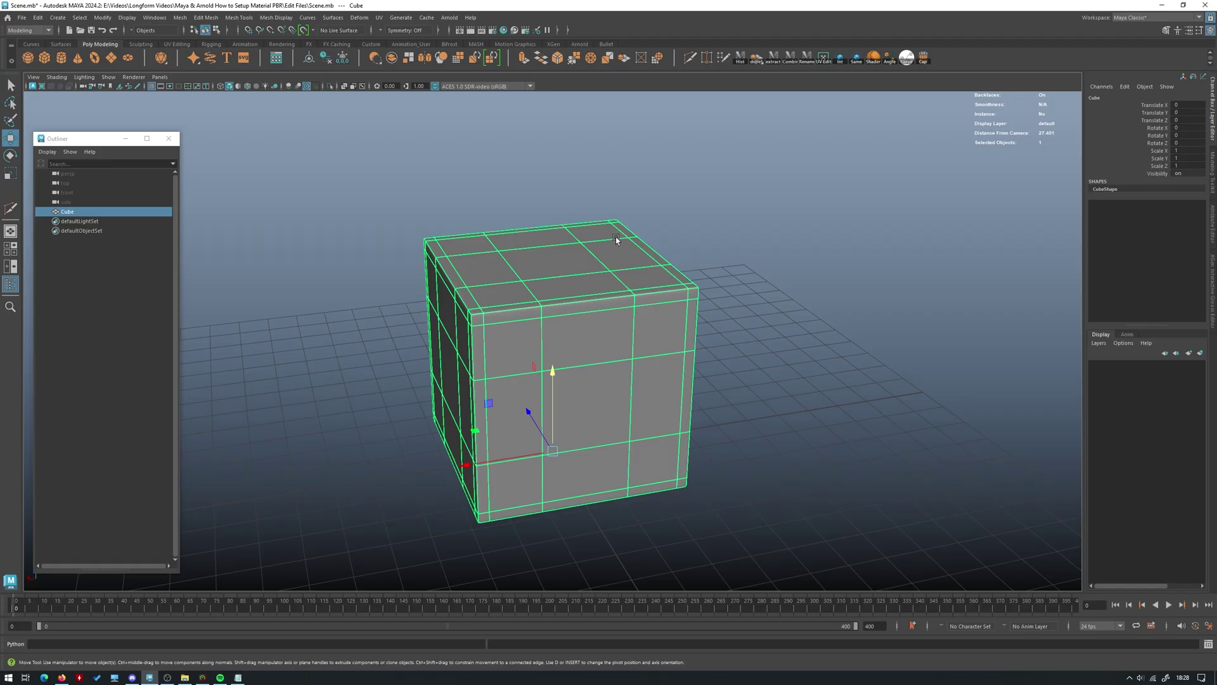
{"action": "mouse_move", "coordinate": [572, 279]}
{"action": "left_mouse_down", "text": "alt"}
{"action": "mouse_move", "coordinate": [571, 292]}
{"action": "mouse_move", "coordinate": [581, 273]}
{"action": "left_mouse_up", "text": "alt"}
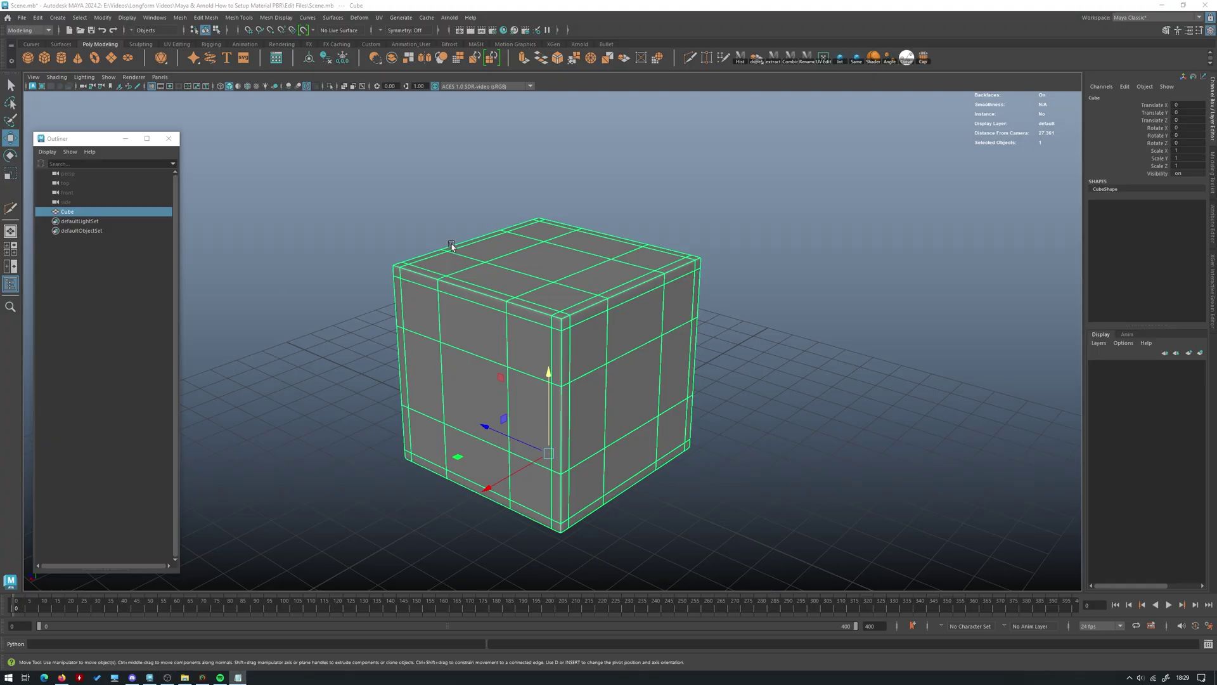
{"action": "left_click_drag", "start_coordinate": [538, 262], "coordinate": [508, 257], "text": "alt"}
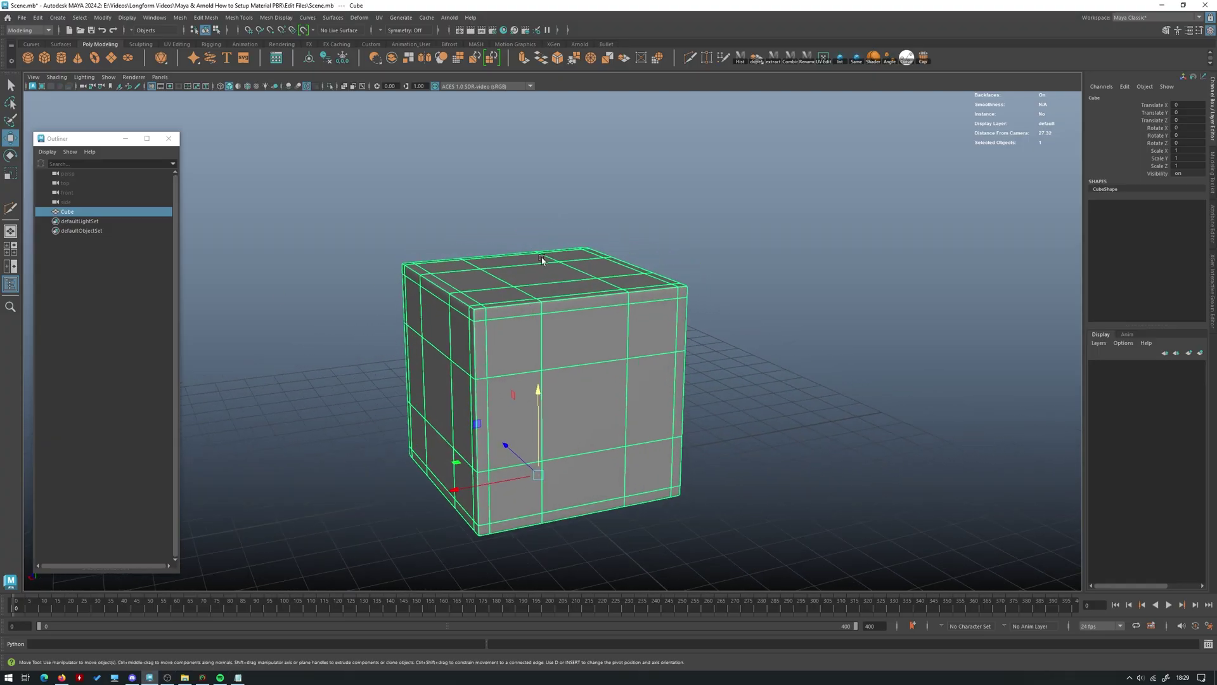
{"action": "left_click_drag", "start_coordinate": [579, 239], "coordinate": [434, 289], "text": "alt"}
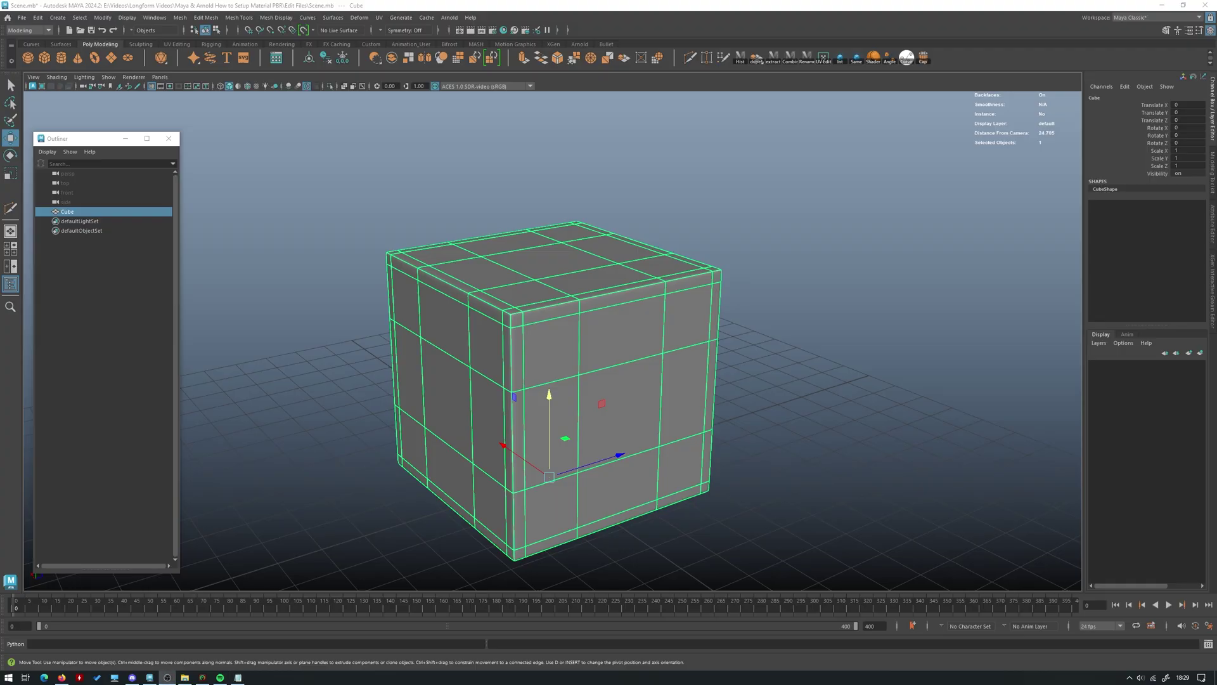
{"action": "left_click_drag", "start_coordinate": [523, 210], "coordinate": [643, 216], "text": "alt"}
- Check the cube's UV layout in the UV Editor, then close the editor and deselect the cube
{"action": "left_click", "coordinate": [823, 58]}
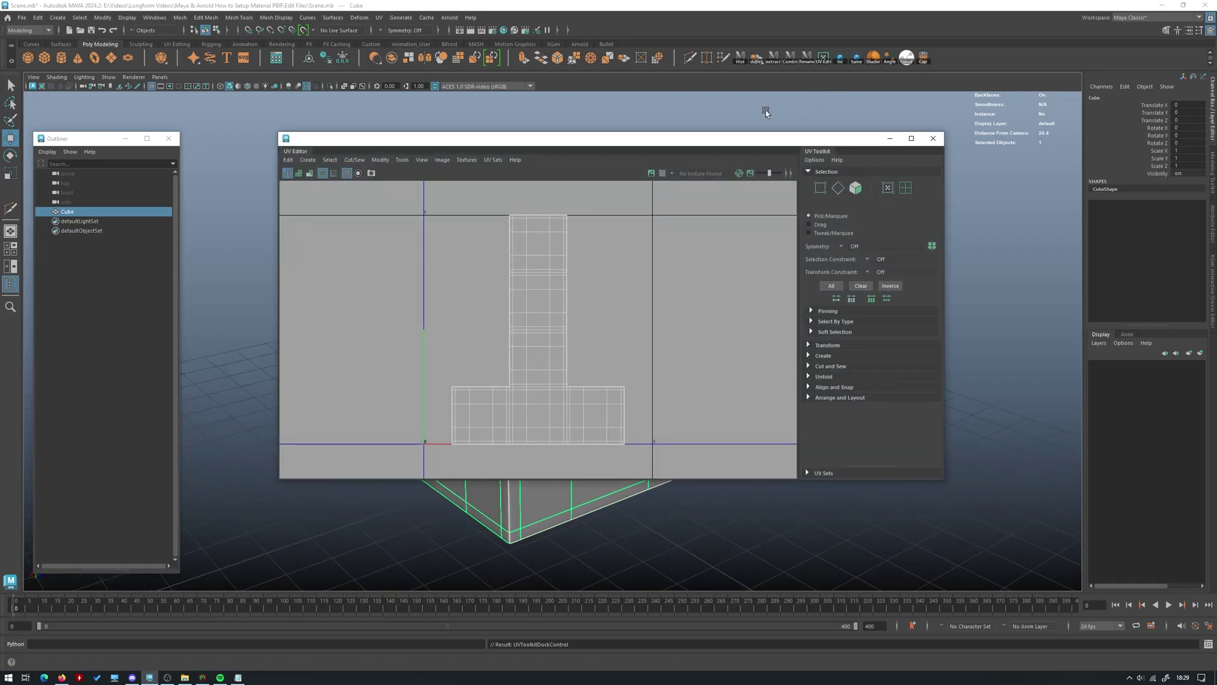
{"action": "left_click", "coordinate": [940, 141]}
{"action": "left_click", "coordinate": [733, 181]}
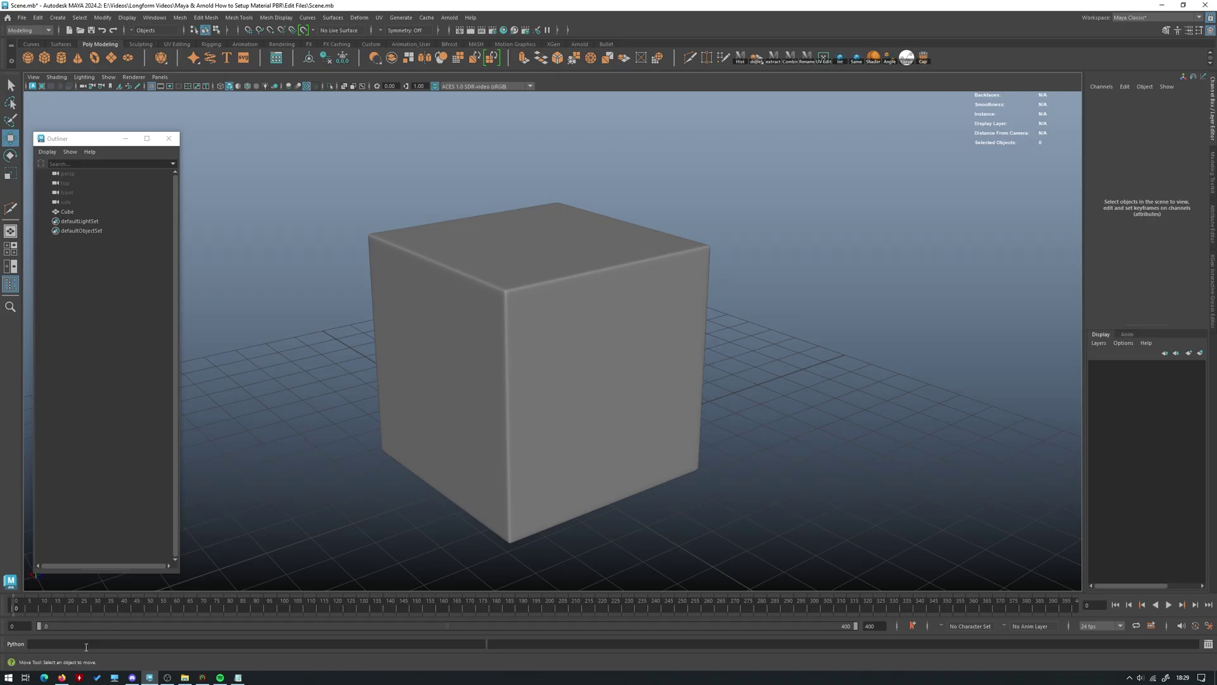
- Switch to the Firefox browser and look through the materials in the ambientCG asset library
{"action": "left_click", "coordinate": [68, 678]}
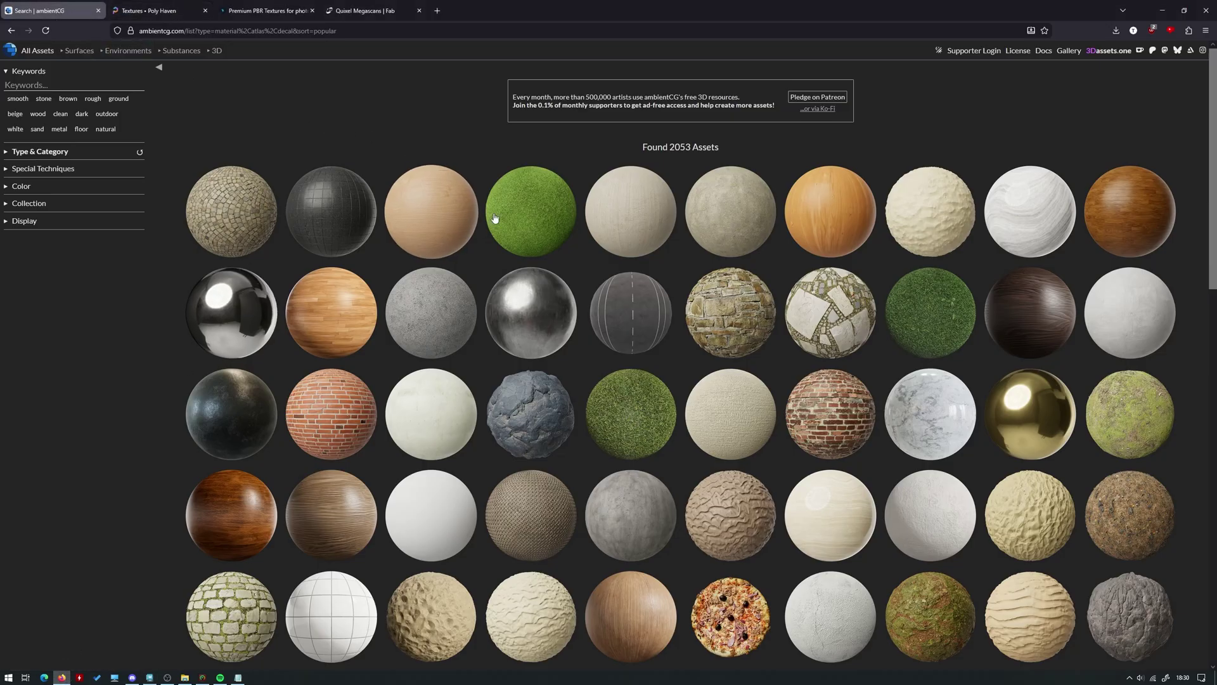
{"action": "scroll", "coordinate": [501, 183], "scroll_direction": "down", "scroll_amount": 10}
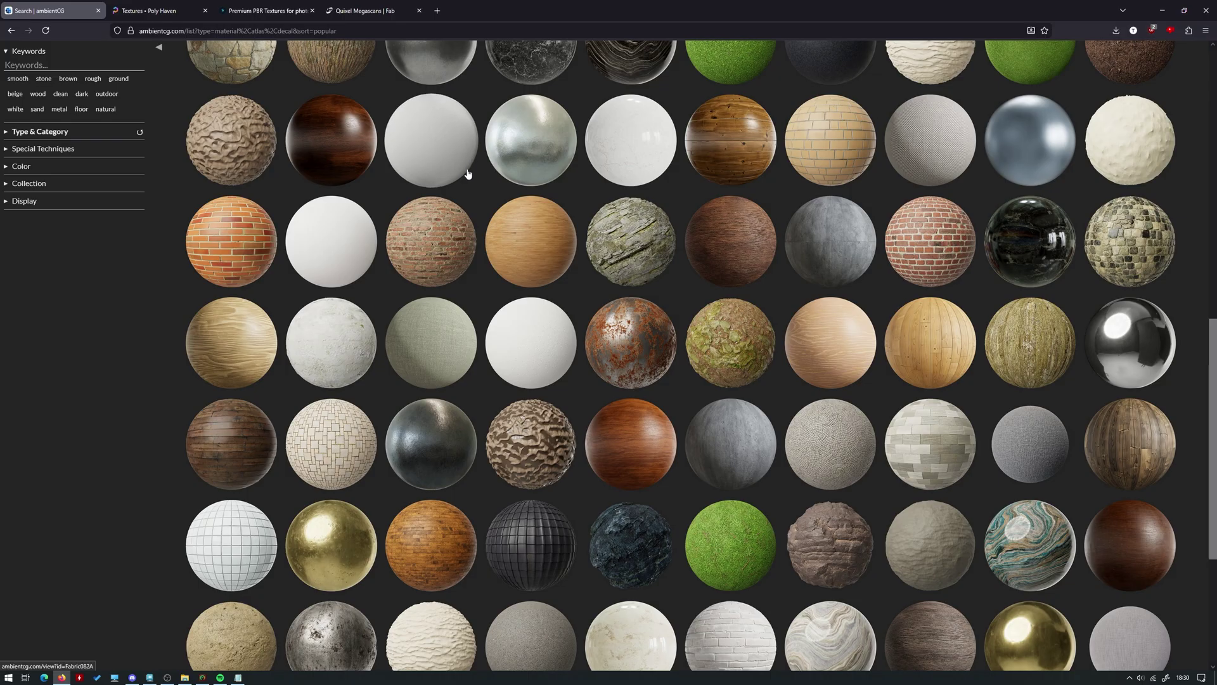
{"action": "scroll", "coordinate": [467, 209], "scroll_direction": "up", "scroll_amount": 2}
{"action": "scroll", "coordinate": [468, 220], "scroll_direction": "up", "scroll_amount": 1}
- Compare the Poly Haven textures page with the ambientCG asset list
{"action": "left_click", "coordinate": [149, 11]}
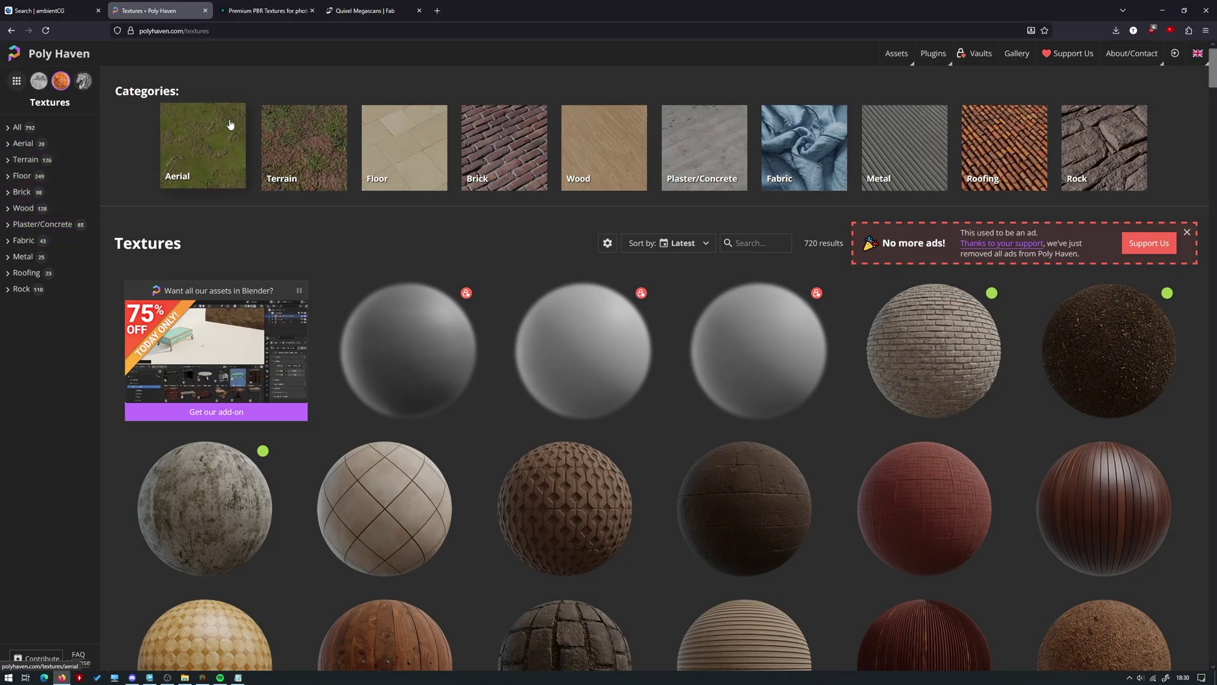
{"action": "left_click", "coordinate": [266, 11]}
{"action": "left_click", "coordinate": [158, 11]}
{"action": "left_click", "coordinate": [51, 11]}
{"action": "left_click", "coordinate": [146, 8]}
{"action": "mouse_move", "coordinate": [82, 8]}
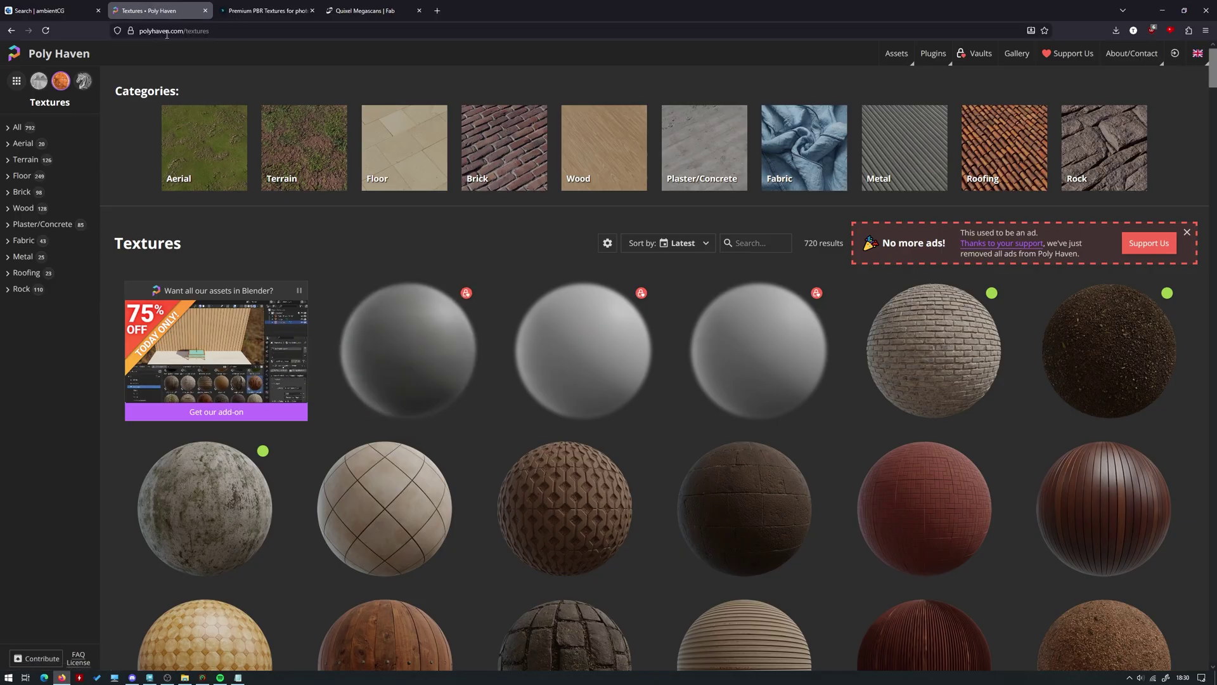
{"action": "left_click", "coordinate": [89, 9]}
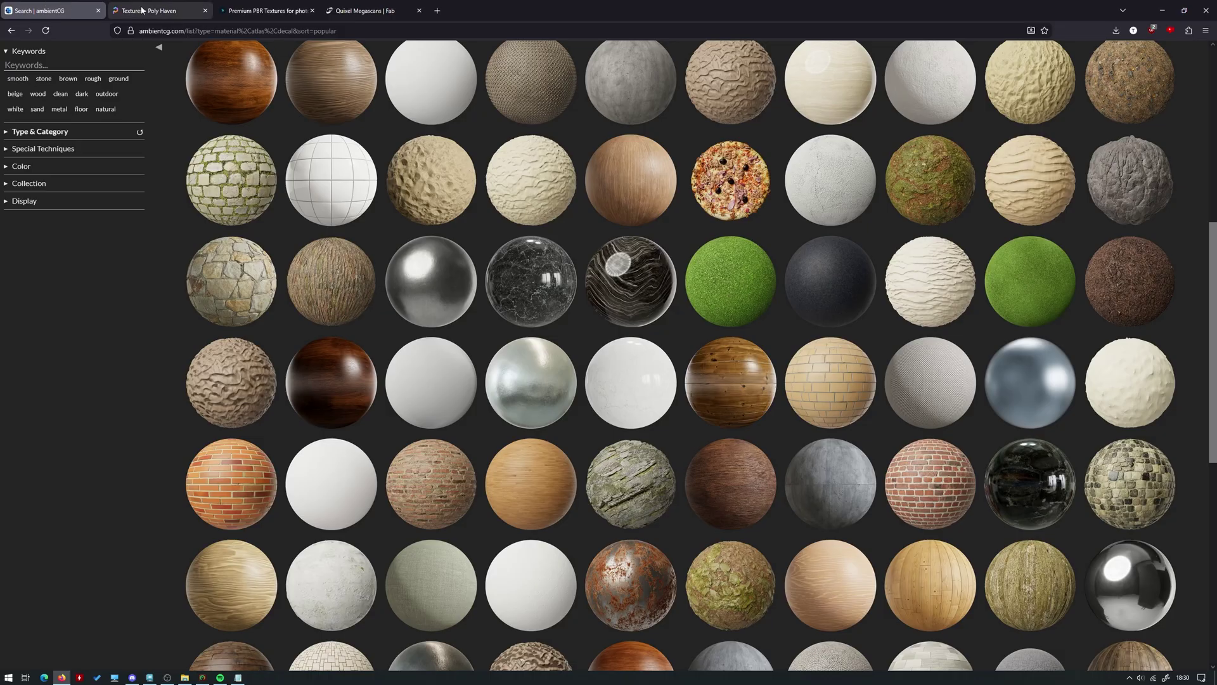
{"action": "scroll", "coordinate": [360, 165], "scroll_direction": "up", "scroll_amount": 7}
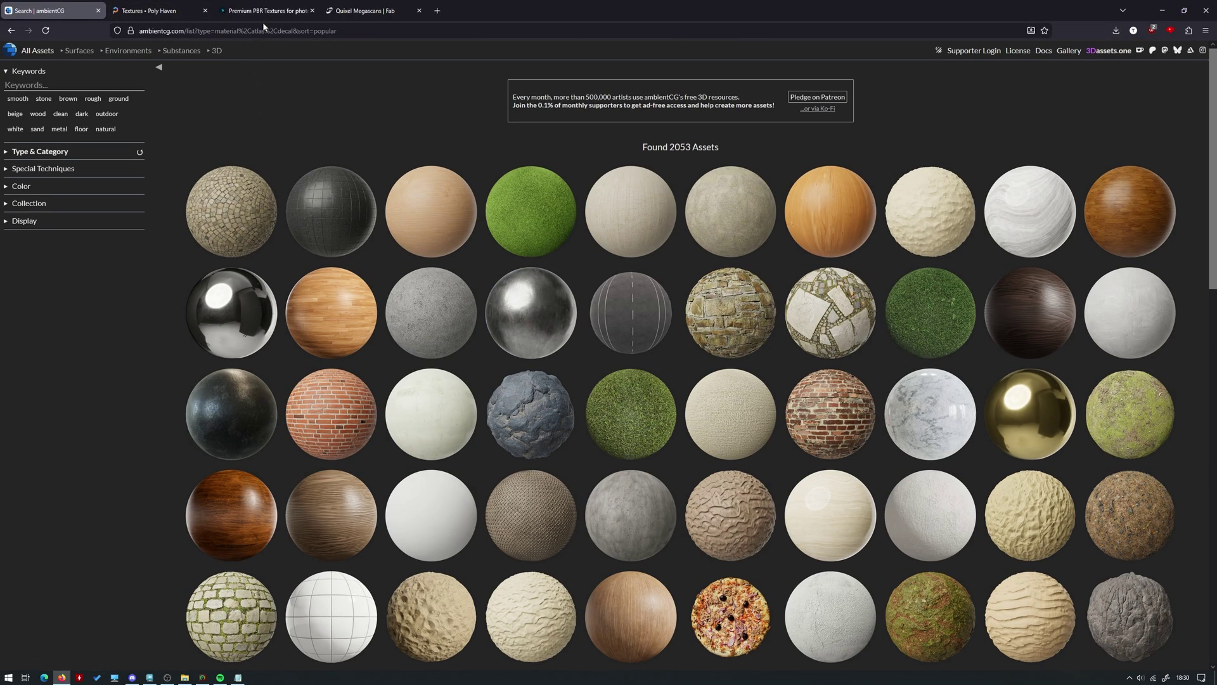
- View Poliigon's PBR Textures page and the Quixel Megascans materials on Fab as further texture sources
{"action": "left_click", "coordinate": [158, 10]}
{"action": "left_click", "coordinate": [253, 10]}
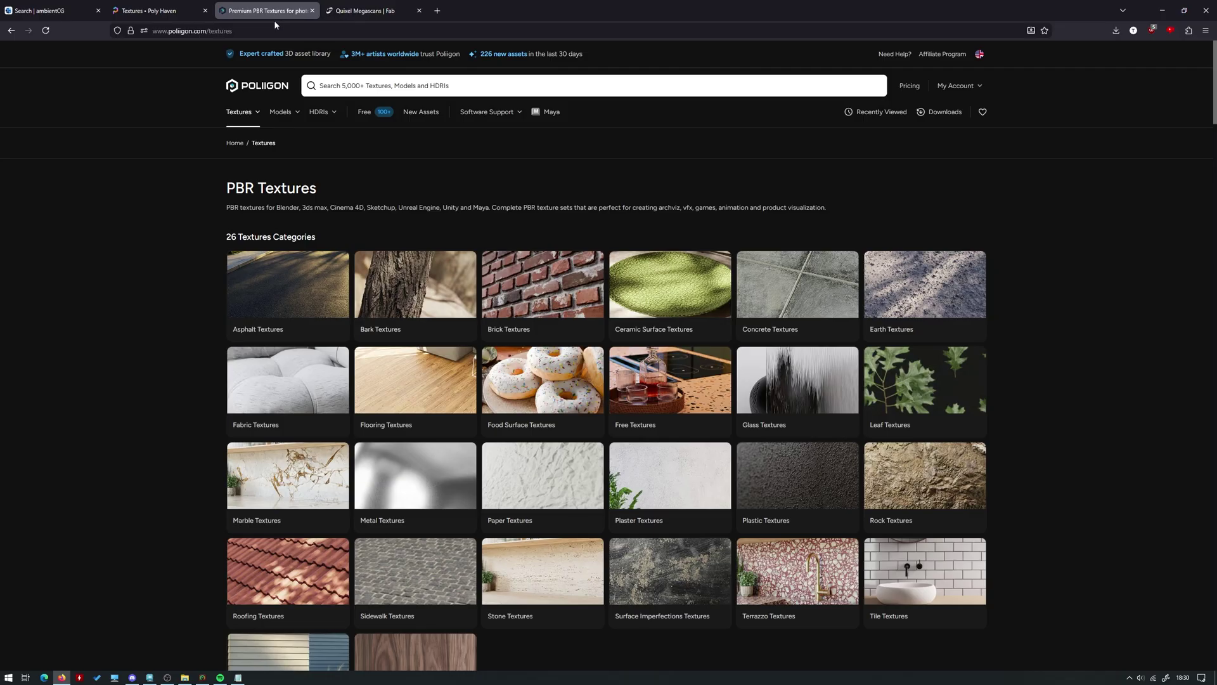
{"action": "left_click", "coordinate": [232, 86]}
{"action": "key", "text": "alt+Left"}
{"action": "left_click", "coordinate": [149, 11]}
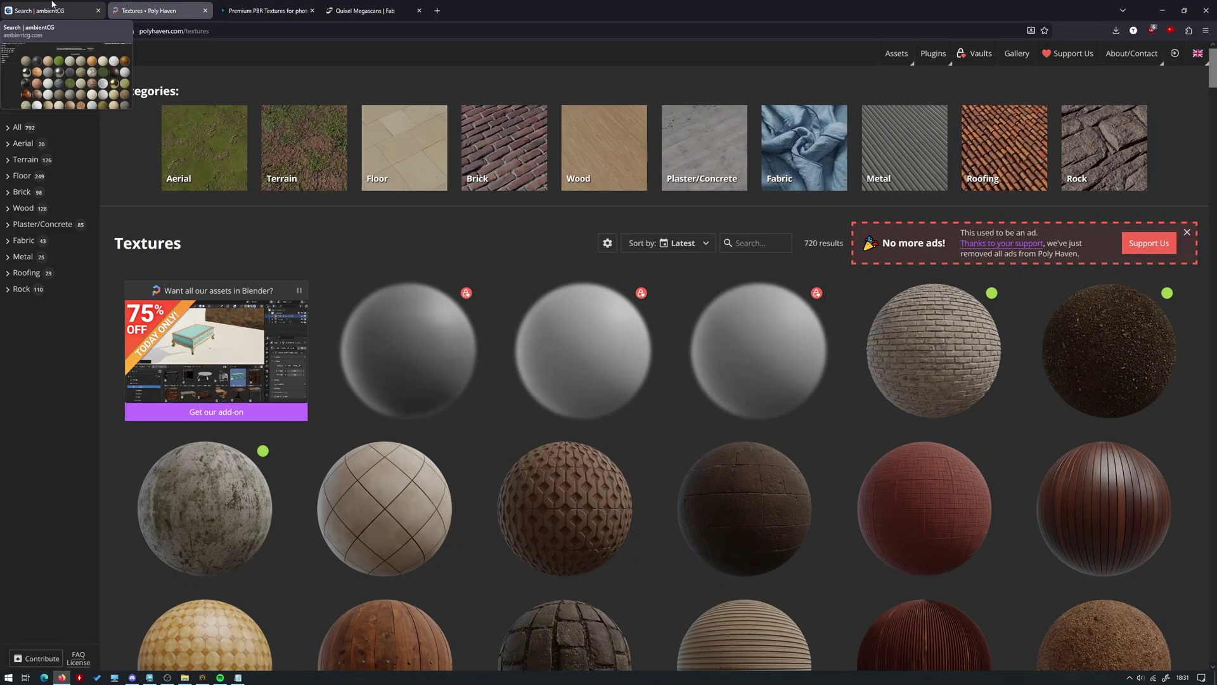
{"action": "left_click", "coordinate": [41, 10]}
{"action": "left_click", "coordinate": [266, 11]}
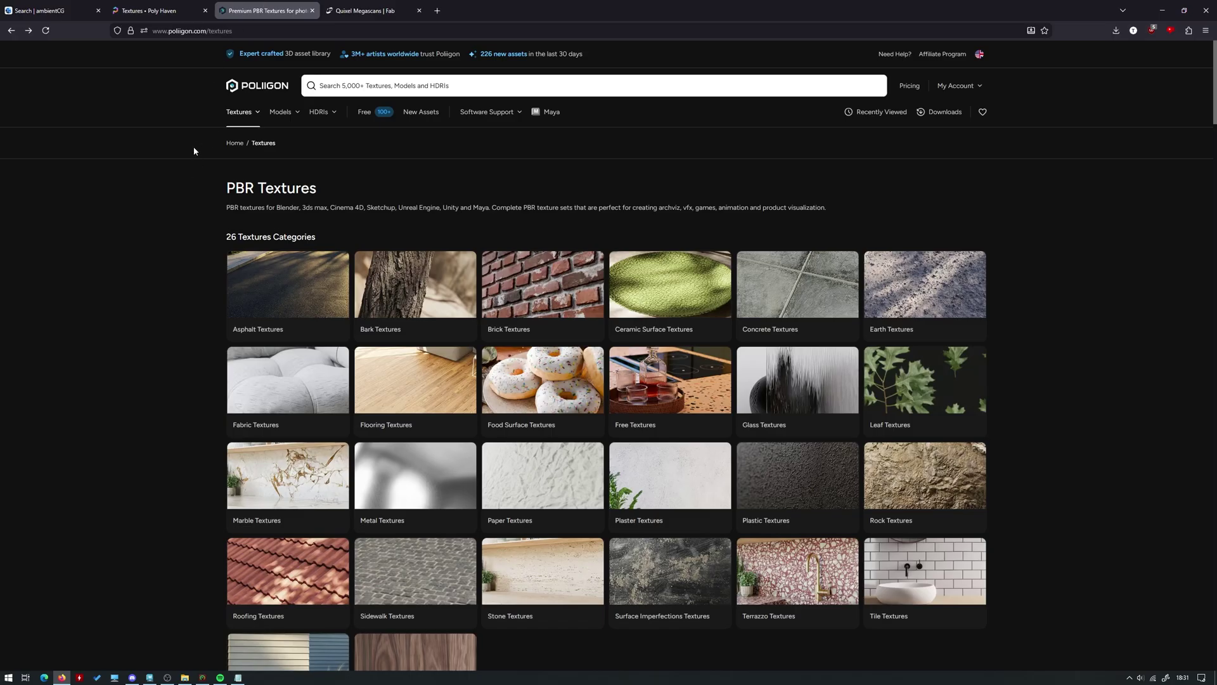
{"action": "left_click", "coordinate": [365, 9]}
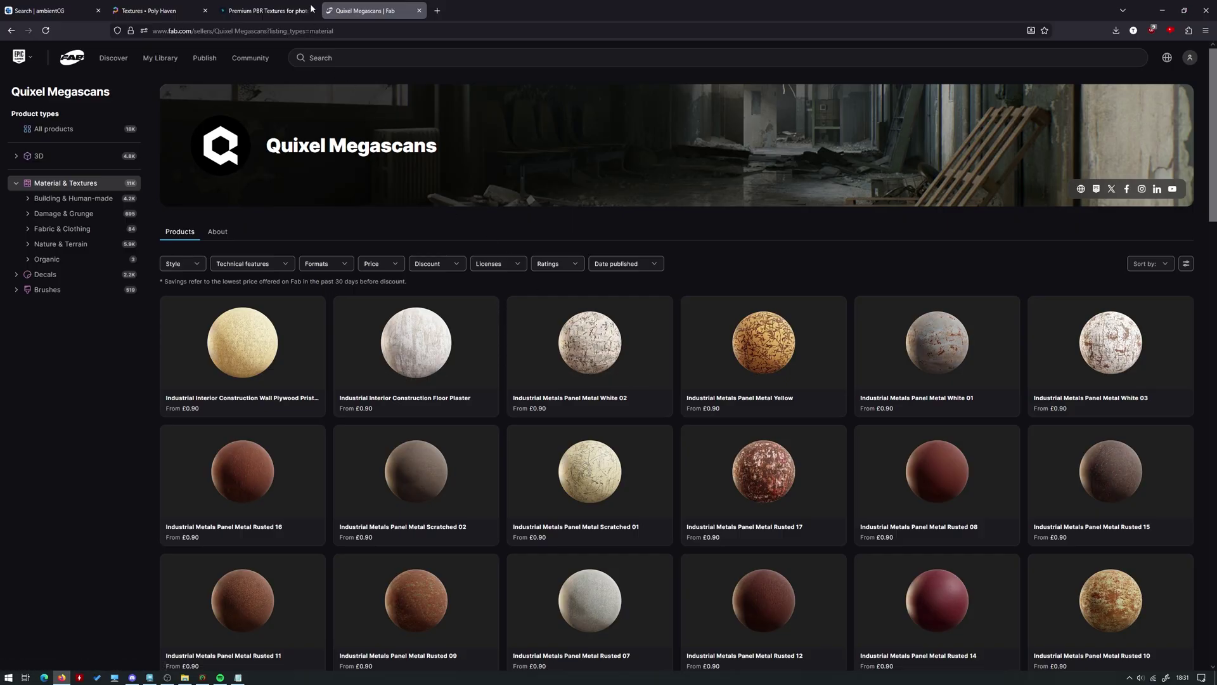
- Revisit the Poly Haven, ambientCG, Poliigon and Fab texture pages in turn
{"action": "left_click", "coordinate": [140, 10]}
{"action": "left_click", "coordinate": [76, 10]}
{"action": "left_click", "coordinate": [158, 10]}
{"action": "left_click", "coordinate": [266, 10]}
{"action": "left_click", "coordinate": [362, 9]}
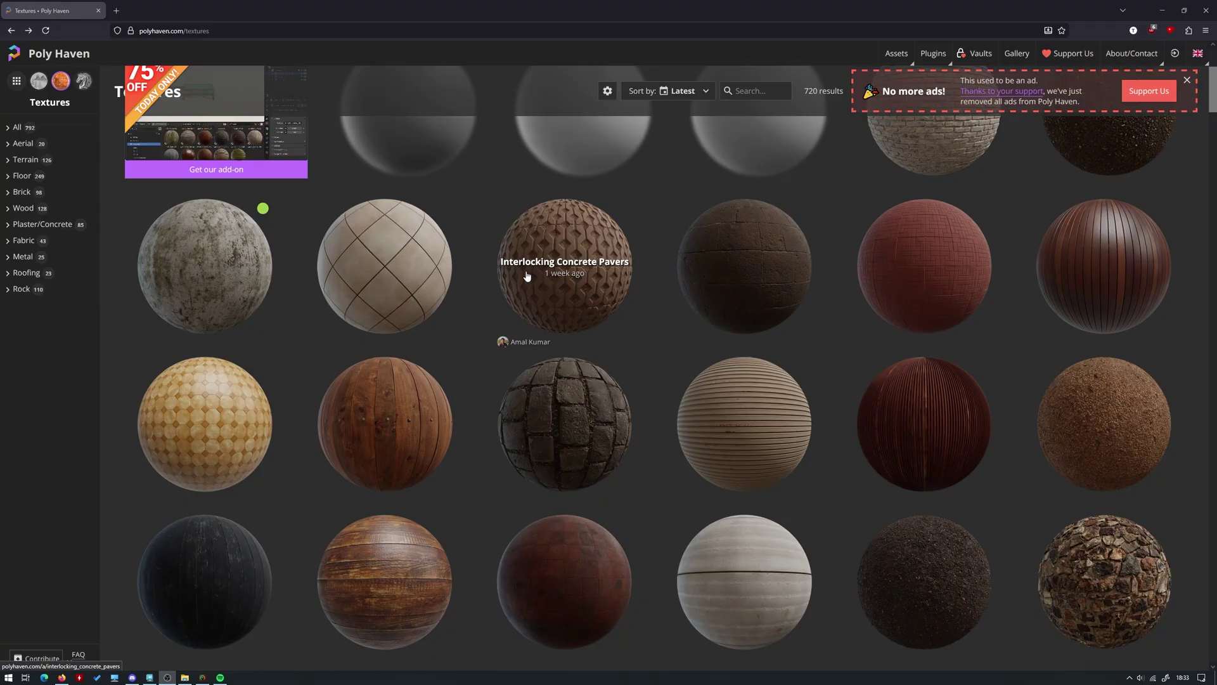
- Open the Wood Shutter texture on Poly Haven and show its available download resolutions
{"action": "left_click", "coordinate": [419, 422]}
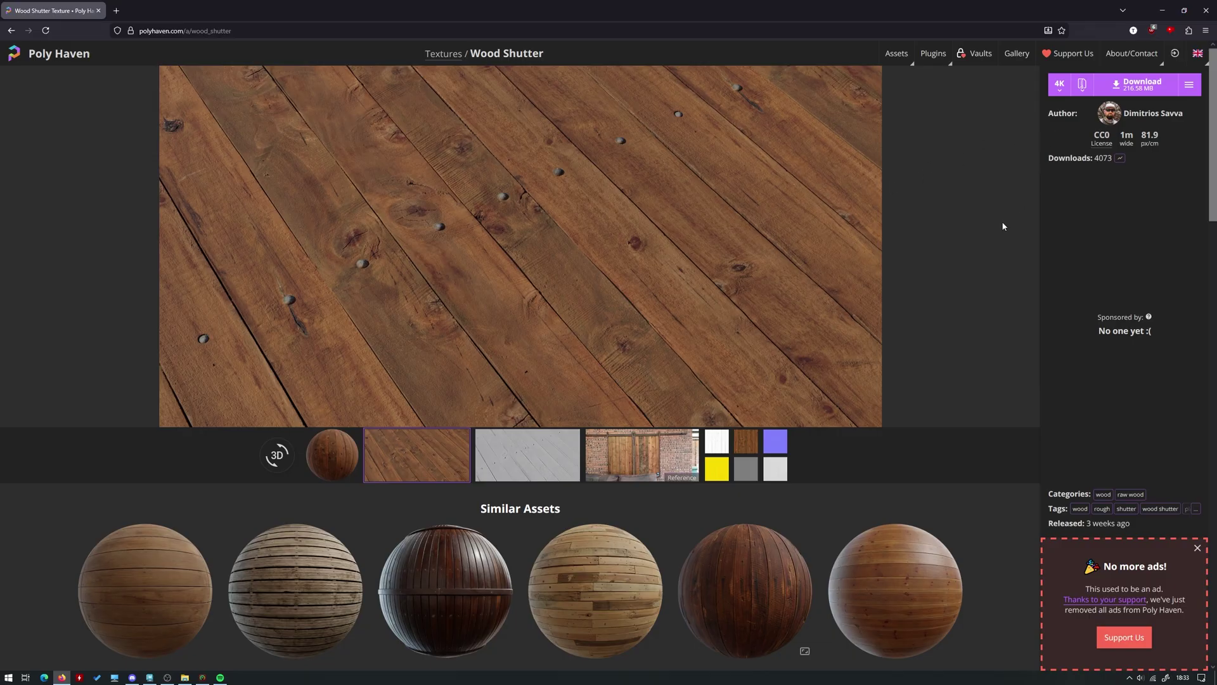
{"action": "left_click", "coordinate": [1060, 85]}
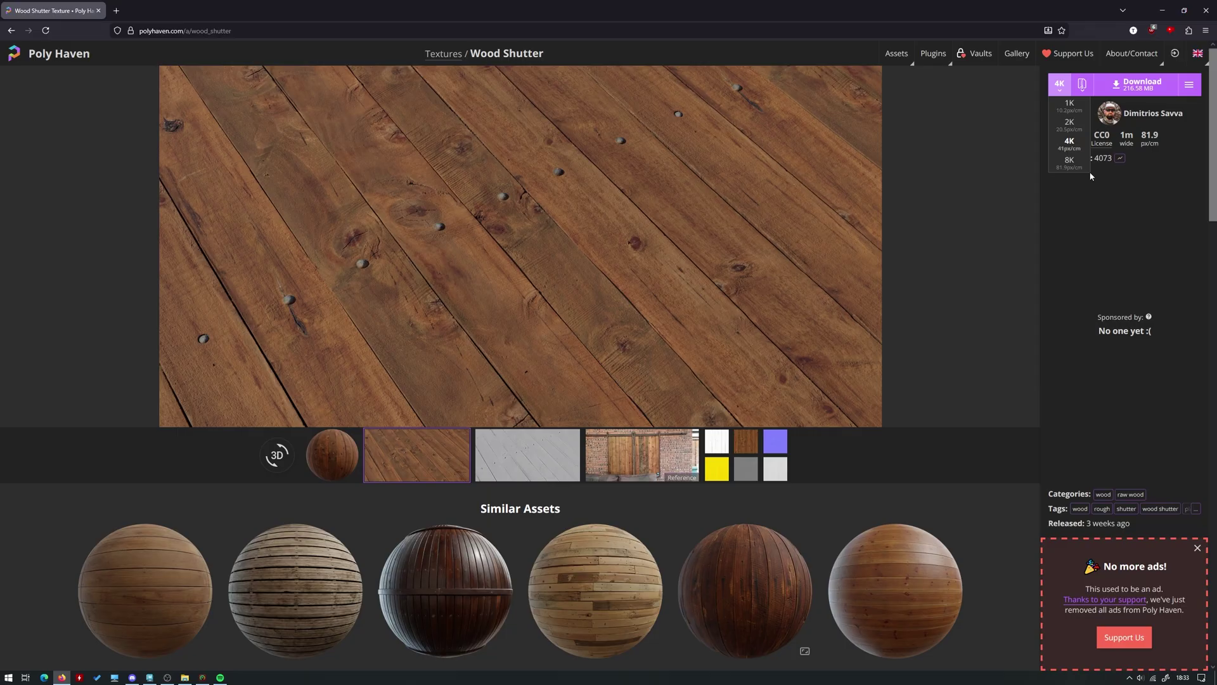
- Minimize the browser and show the wood_shutter_4k folder in File Explorer, positioned over the middle of the Maya scene
{"action": "left_click", "coordinate": [1161, 8]}
{"action": "left_click", "coordinate": [184, 677]}
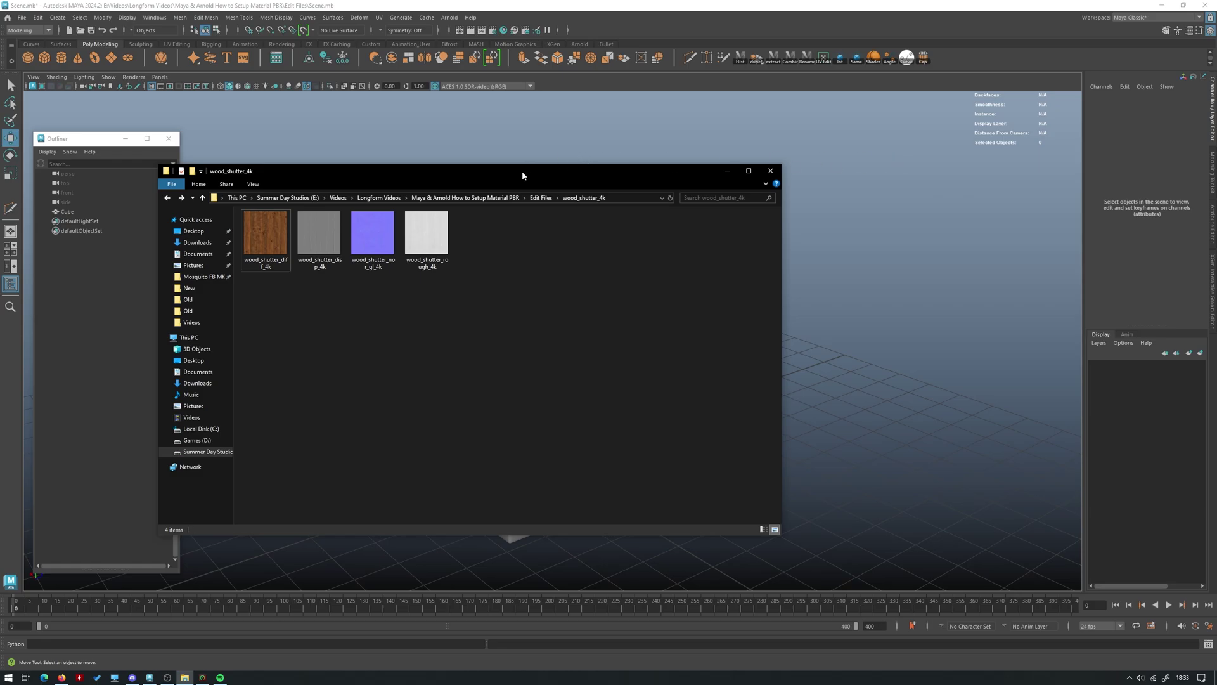
{"action": "left_click_drag", "start_coordinate": [526, 171], "coordinate": [918, 162]}
{"action": "left_click_drag", "start_coordinate": [774, 162], "coordinate": [571, 166]}
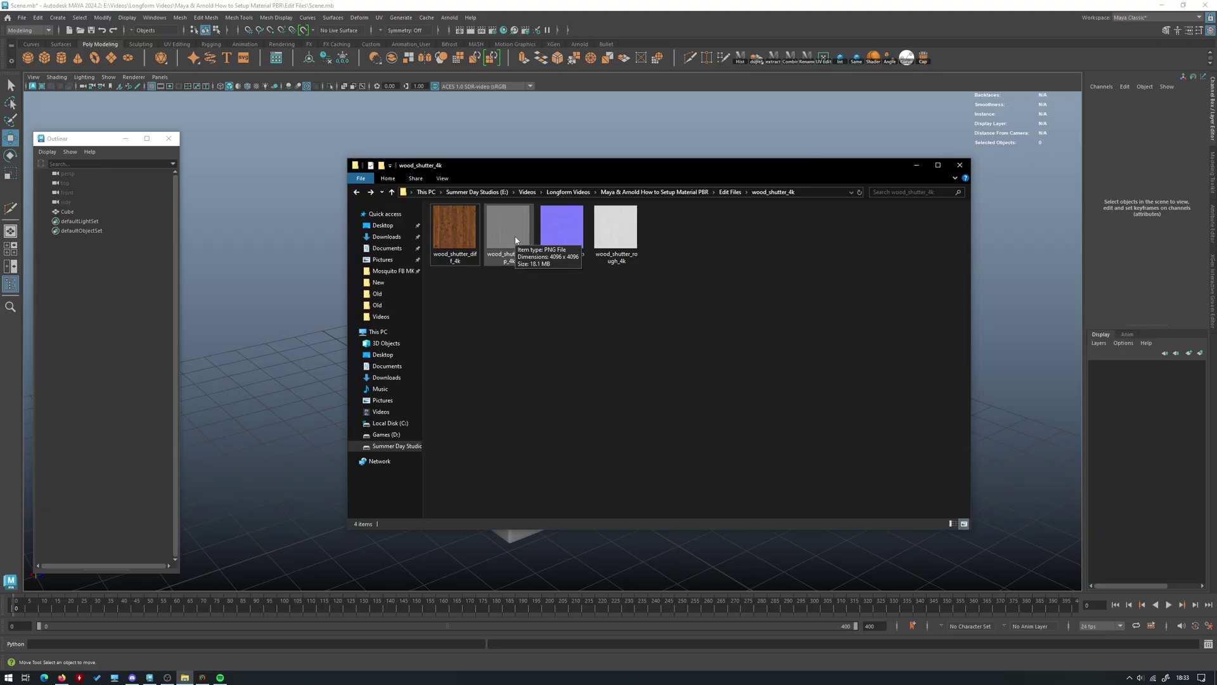
{"action": "left_click_drag", "start_coordinate": [664, 304], "coordinate": [578, 240]}
{"action": "left_click", "coordinate": [488, 280]}
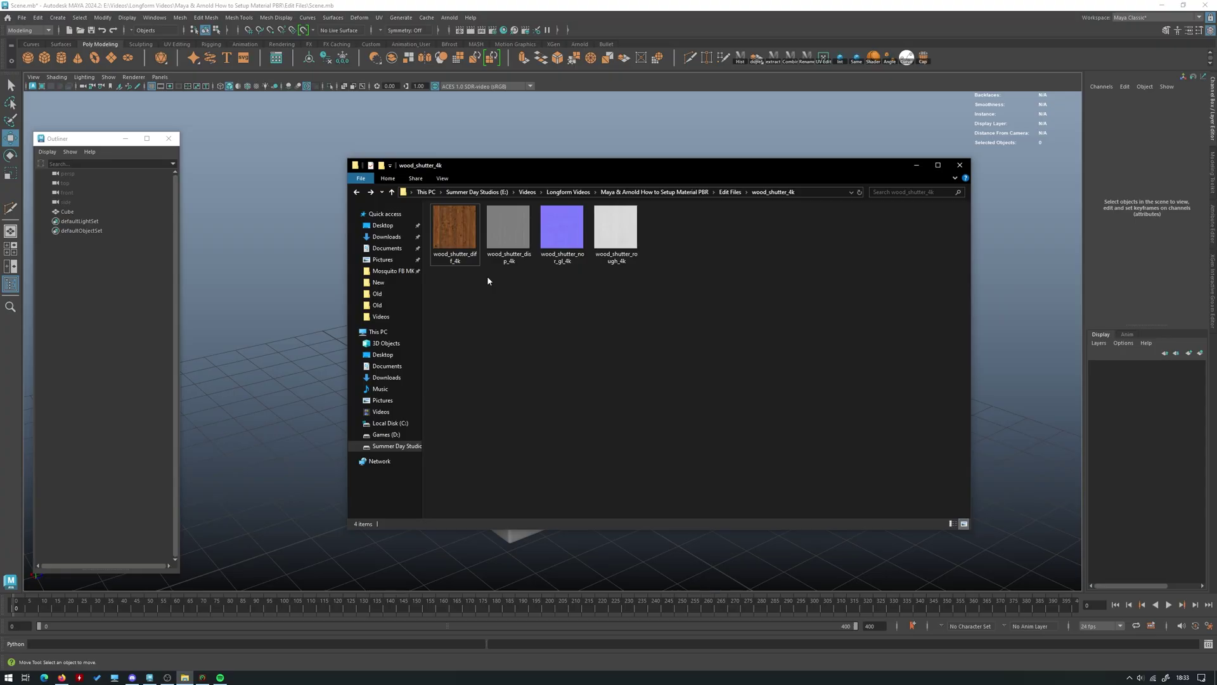
- View the roughness map wood_shutter_rough_4k.png, then close it and clear the file selection
{"action": "double_click", "coordinate": [616, 226]}
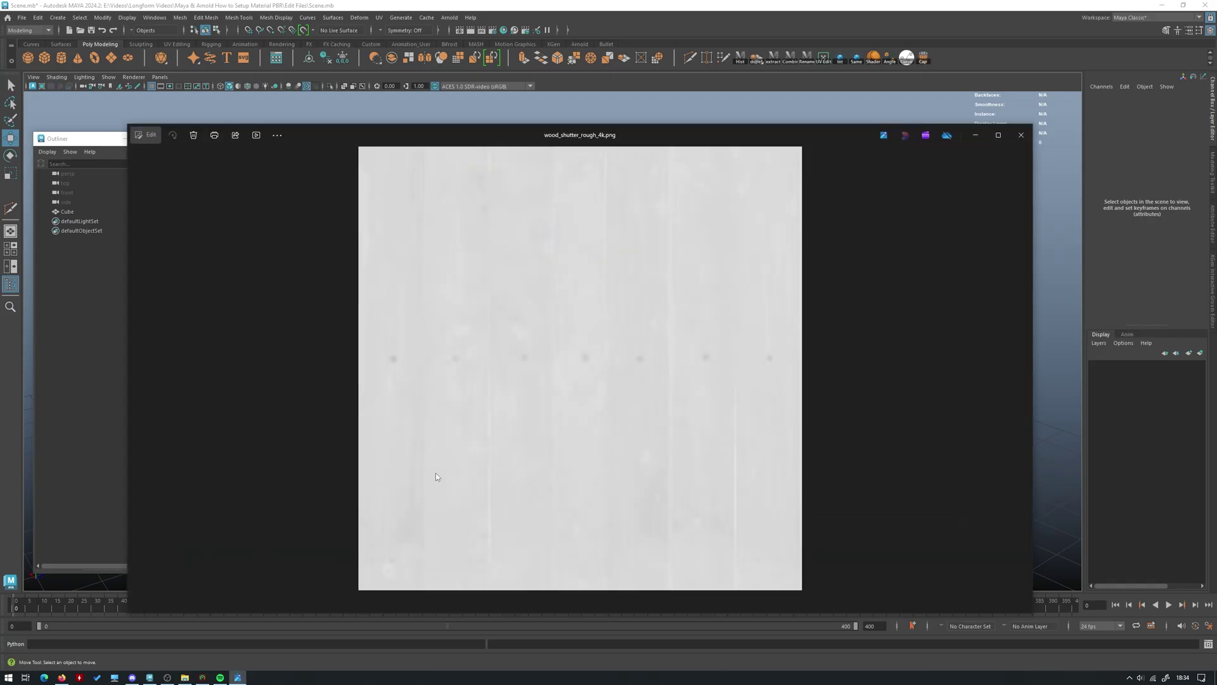
{"action": "left_click", "coordinate": [1021, 134]}
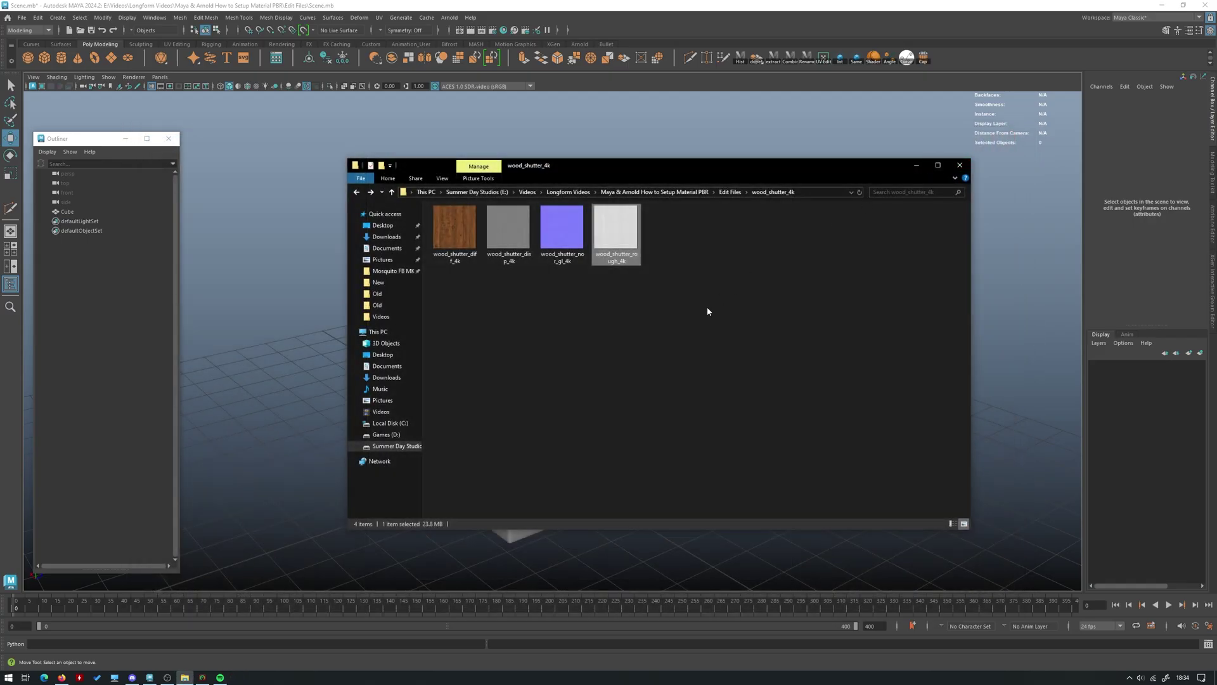
{"action": "left_click", "coordinate": [706, 298]}
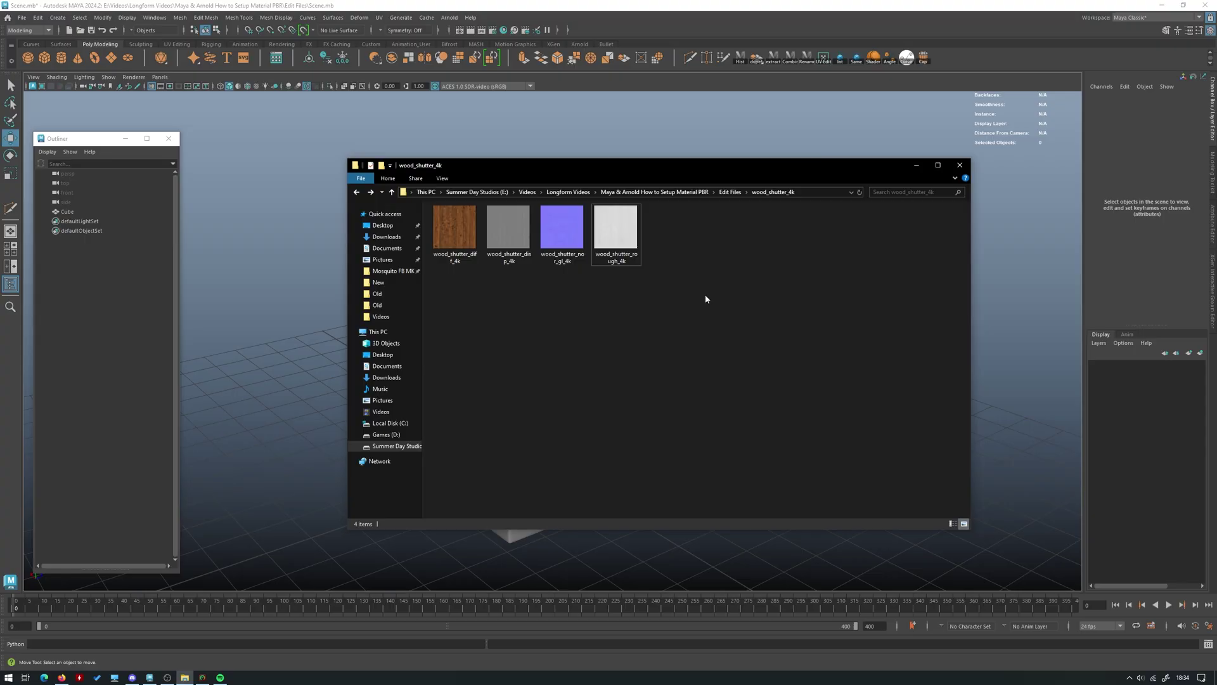
- Open the diffuse map wood_shutter_diff_4k.png and examine its wood grain, knots and screw heads up close
{"action": "double_click", "coordinate": [469, 248]}
{"action": "left_click", "coordinate": [998, 135]}
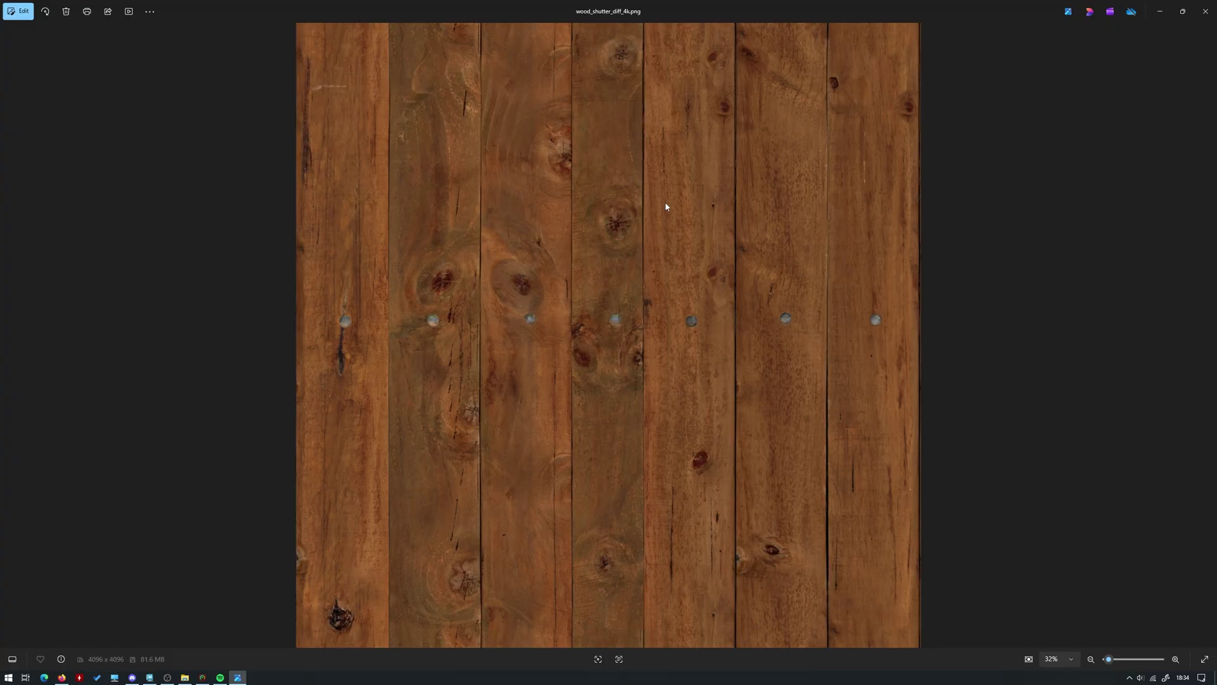
{"action": "scroll", "coordinate": [628, 285], "scroll_direction": "up", "scroll_amount": 8}
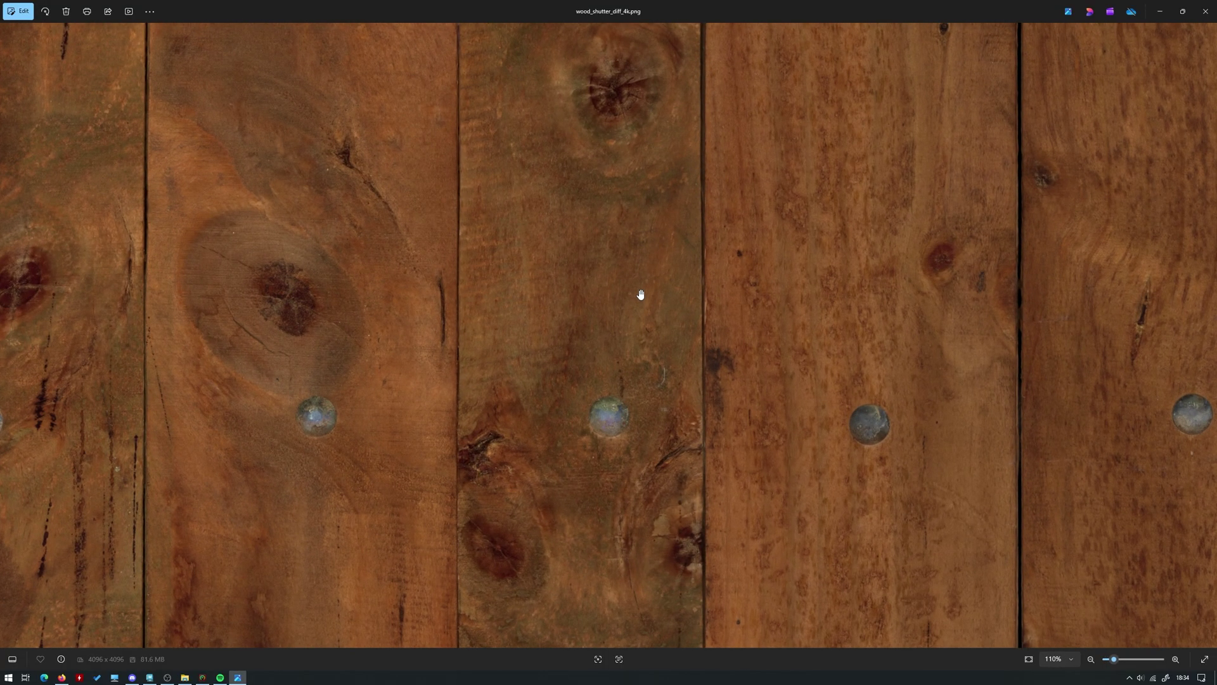
{"action": "scroll", "coordinate": [634, 288], "scroll_direction": "down", "scroll_amount": 8}
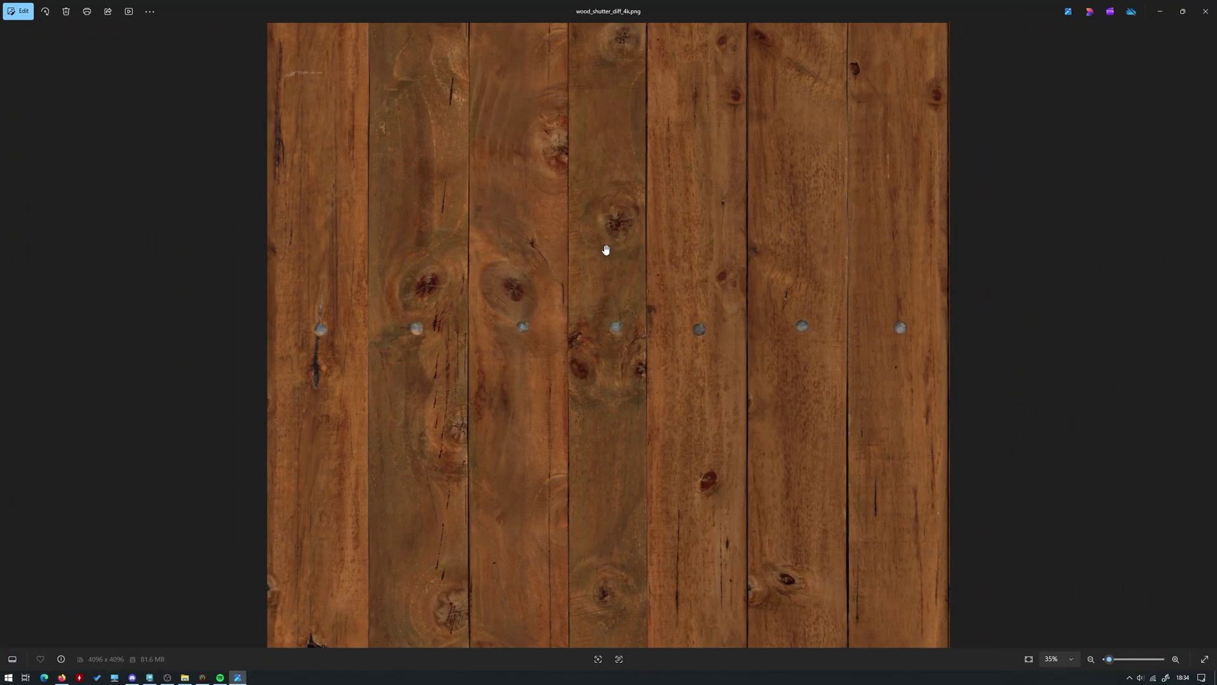
{"action": "scroll", "coordinate": [641, 321], "scroll_direction": "up", "scroll_amount": 12}
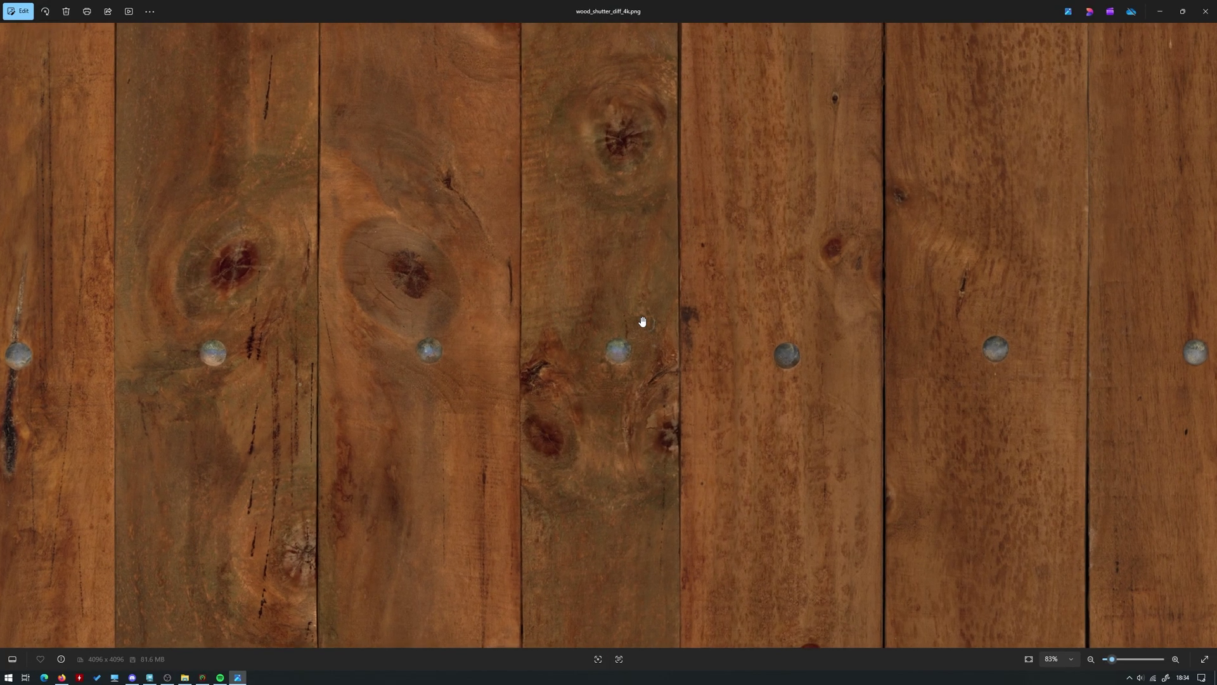
{"action": "scroll", "coordinate": [607, 382], "scroll_direction": "down", "scroll_amount": 9}
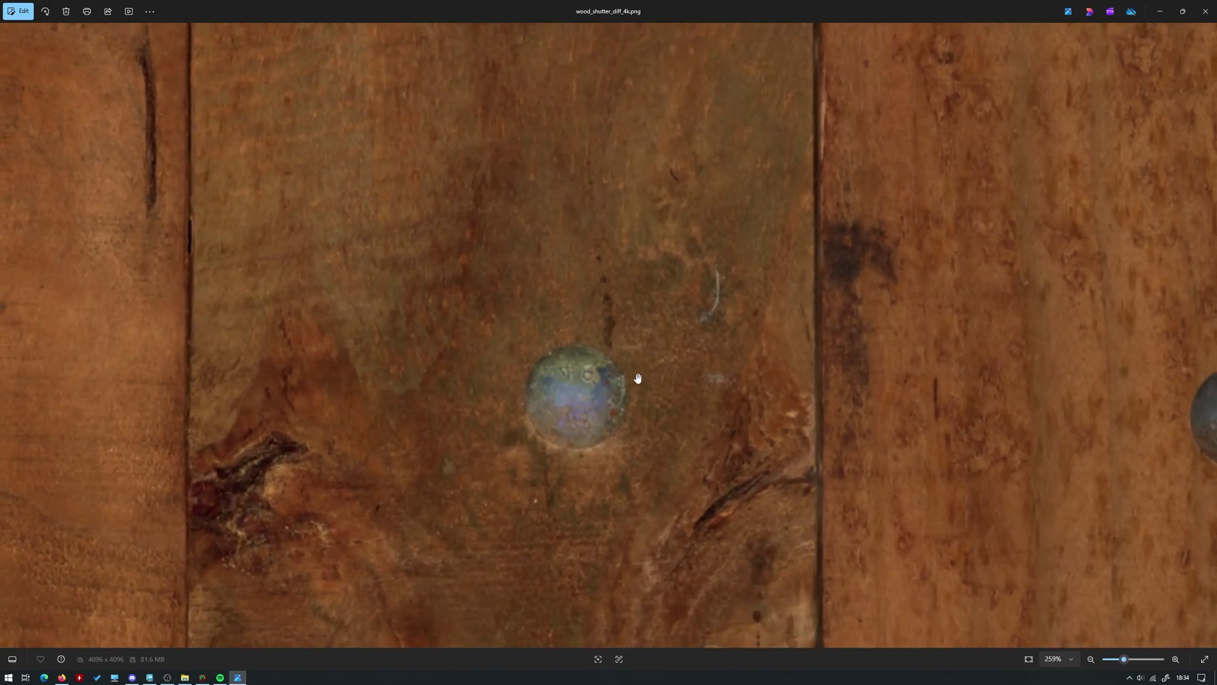
{"action": "scroll", "coordinate": [664, 292], "scroll_direction": "down", "scroll_amount": 2}
{"action": "scroll", "coordinate": [722, 326], "scroll_direction": "up", "scroll_amount": 8}
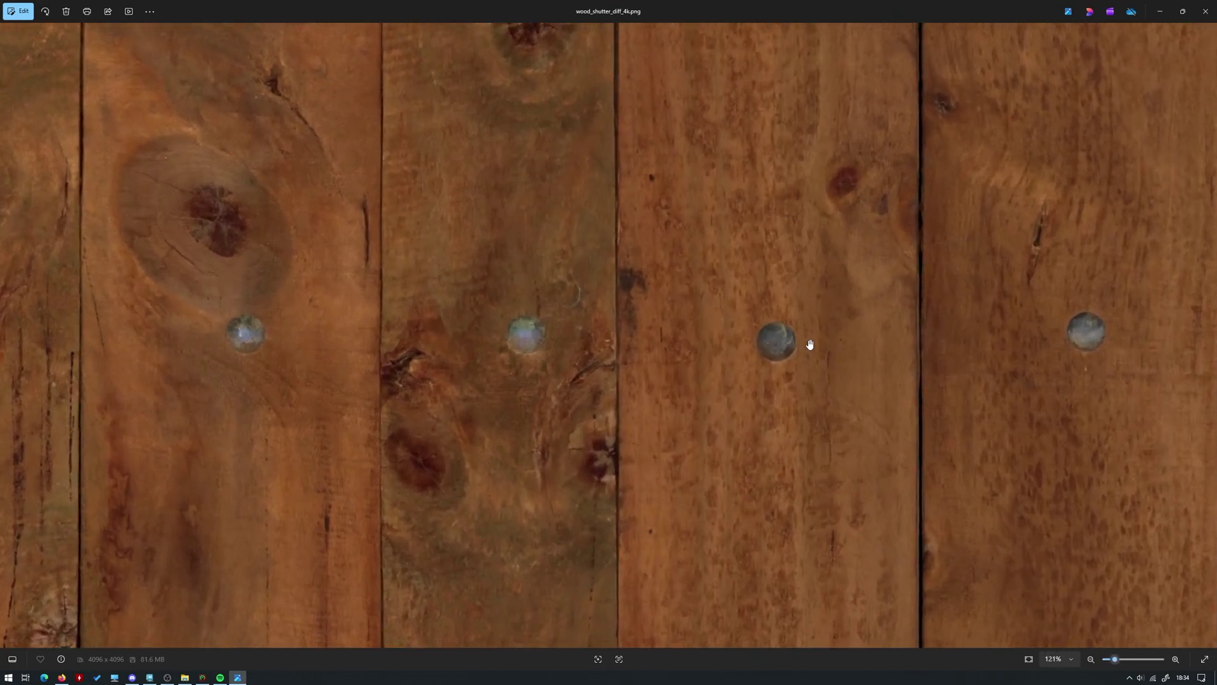
{"action": "scroll", "coordinate": [488, 337], "scroll_direction": "up", "scroll_amount": 2}
{"action": "scroll", "coordinate": [481, 330], "scroll_direction": "down", "scroll_amount": 8}
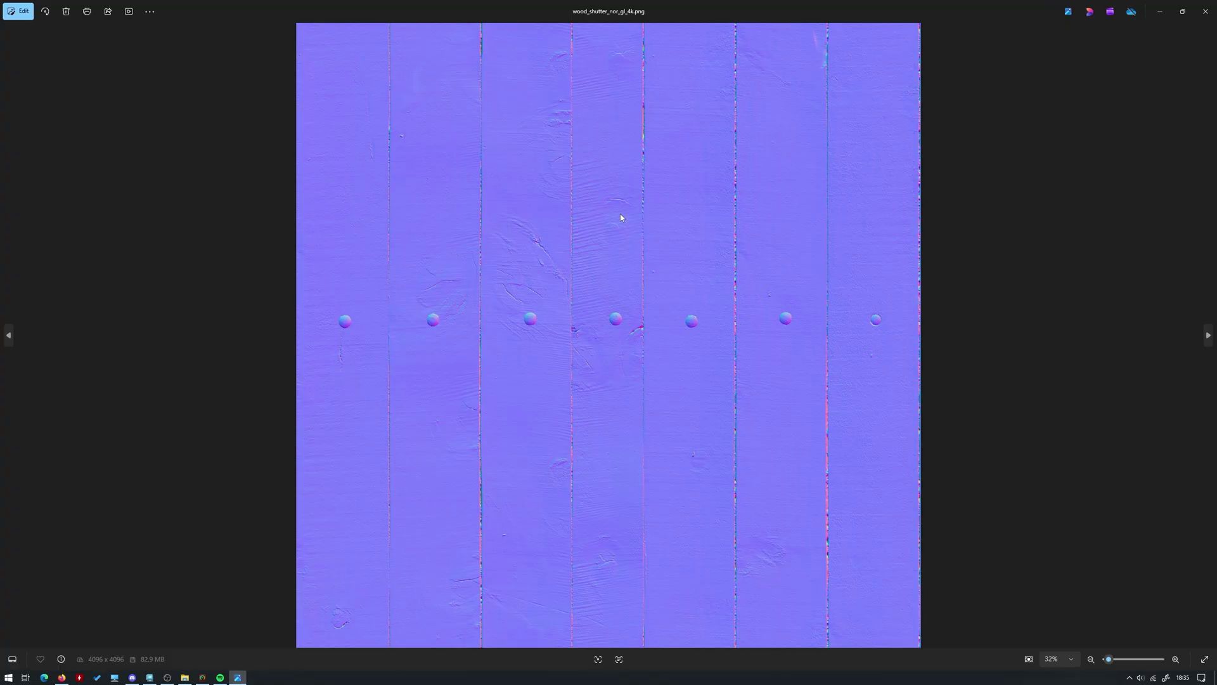
- Examine the surface relief in the normal map wood_shutter_nor_gl_4k.png, then close it and minimize the texture folder to return to the Maya scene
{"action": "scroll", "coordinate": [663, 260], "scroll_direction": "up", "scroll_amount": 6}
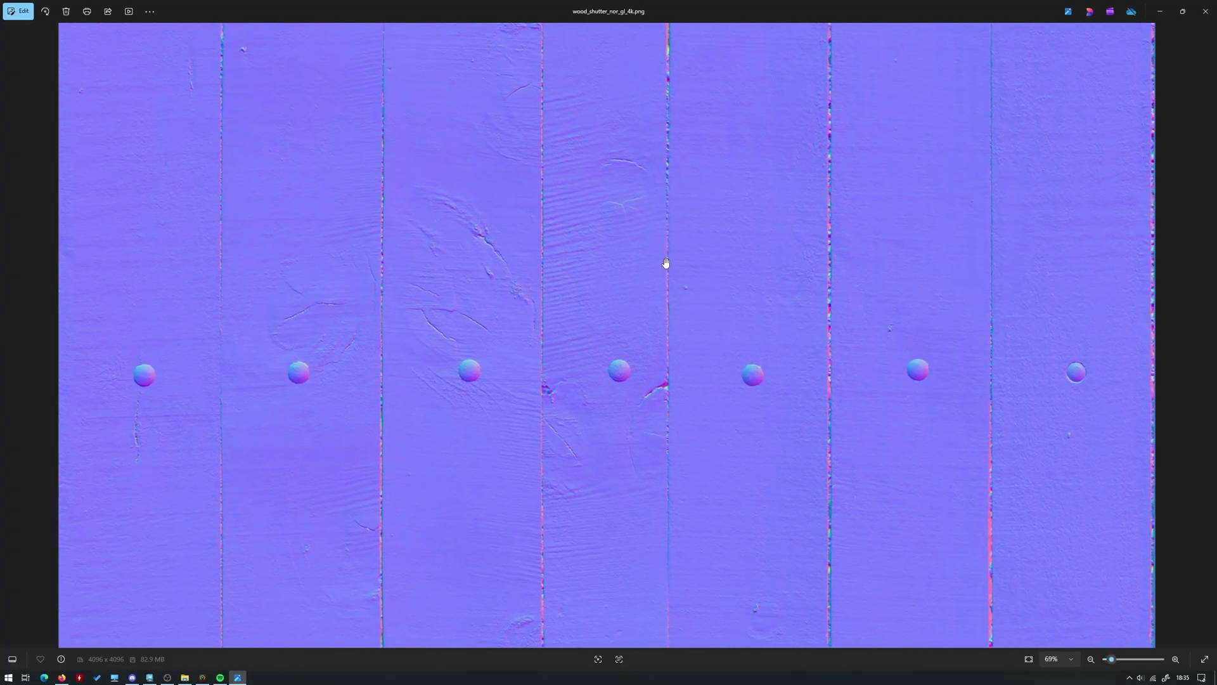
{"action": "scroll", "coordinate": [624, 267], "scroll_direction": "down", "scroll_amount": 5}
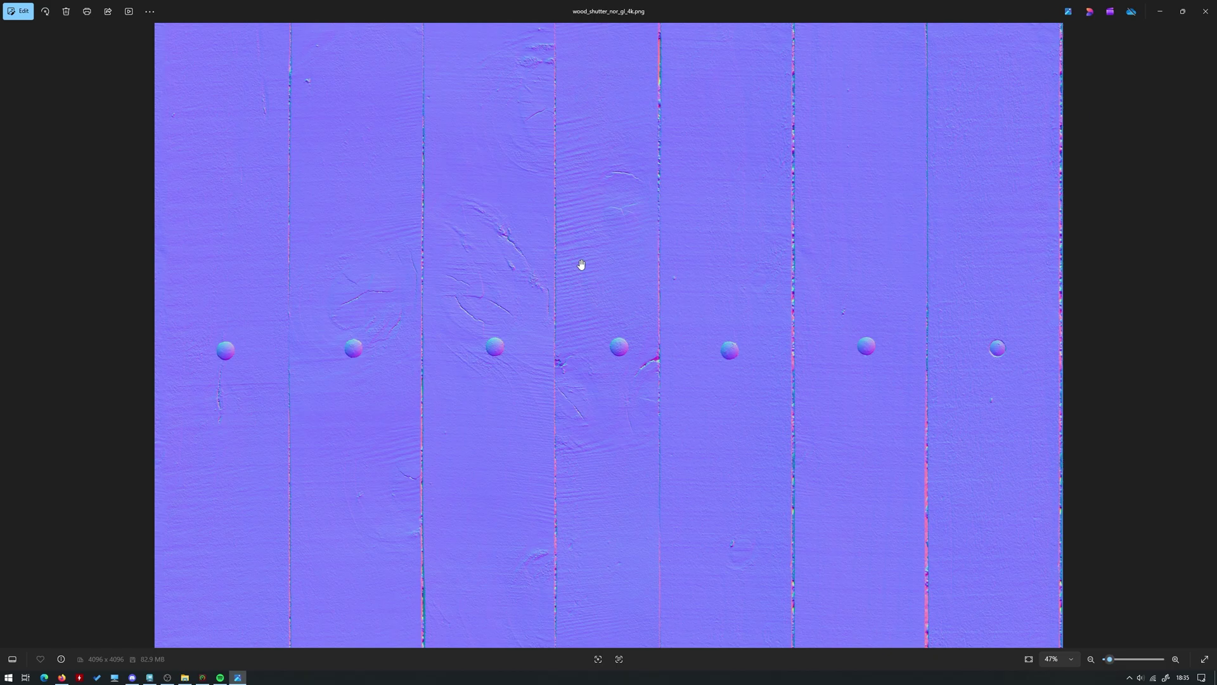
{"action": "scroll", "coordinate": [581, 265], "scroll_direction": "up", "scroll_amount": 3}
{"action": "scroll", "coordinate": [393, 219], "scroll_direction": "up", "scroll_amount": 2}
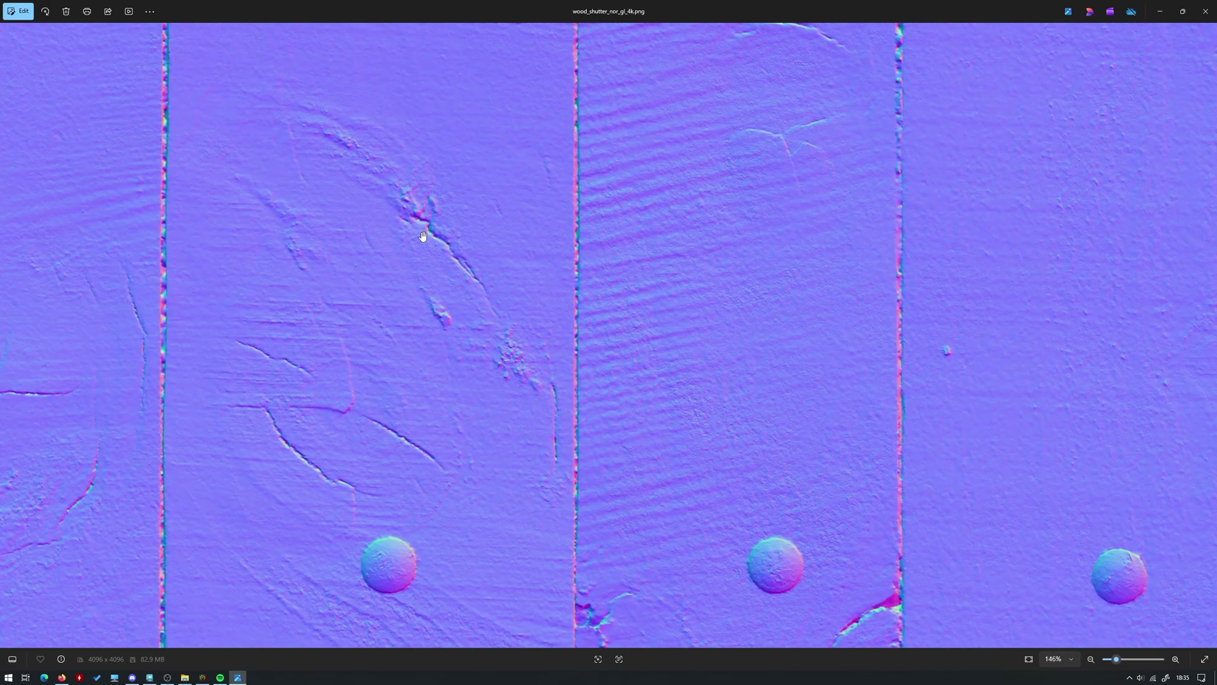
{"action": "scroll", "coordinate": [488, 241], "scroll_direction": "down", "scroll_amount": 3}
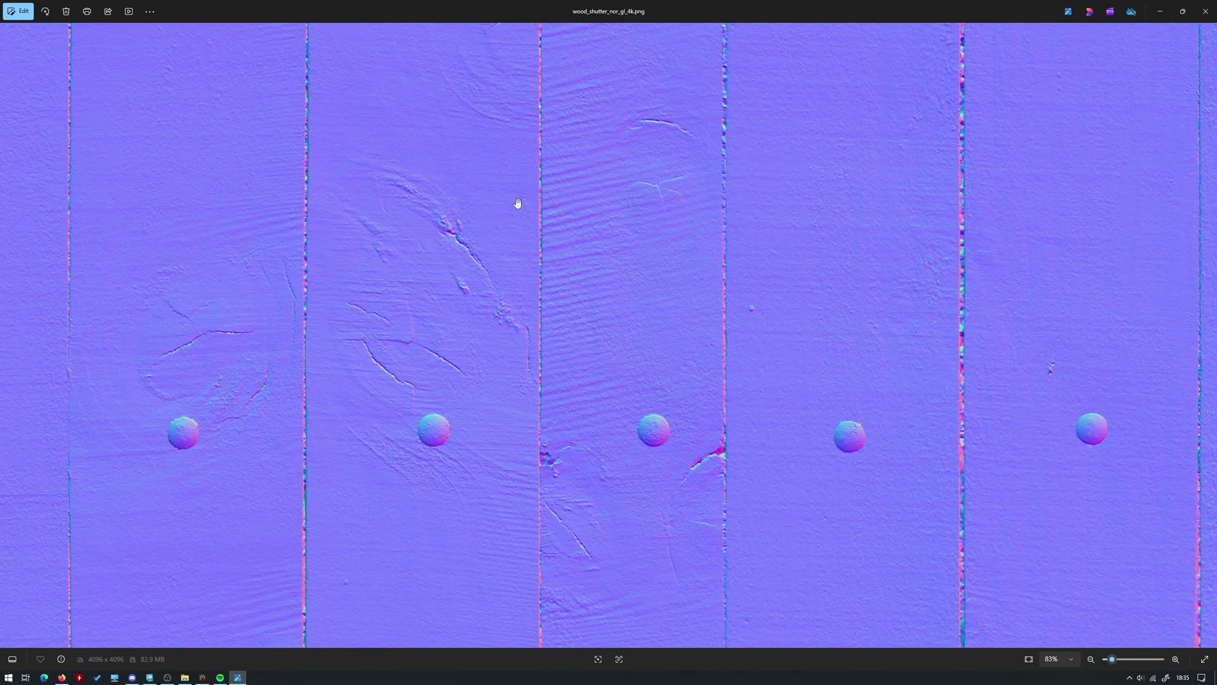
{"action": "scroll", "coordinate": [519, 201], "scroll_direction": "down", "scroll_amount": 4}
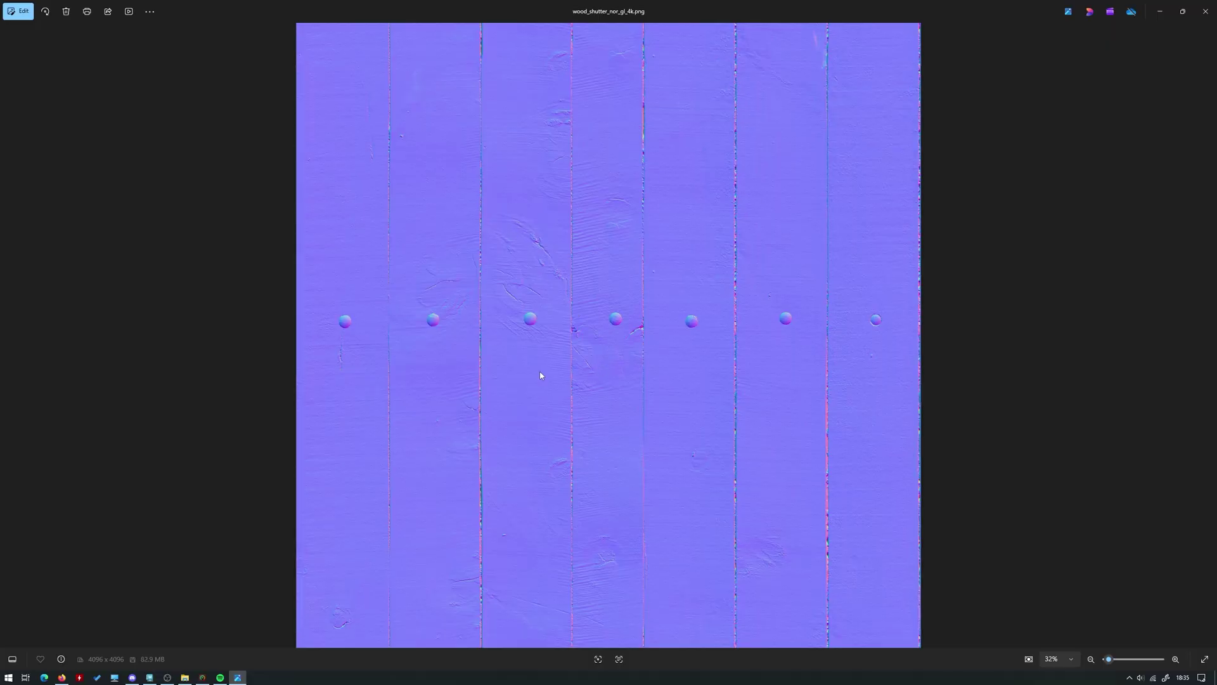
{"action": "left_click", "coordinate": [1205, 10]}
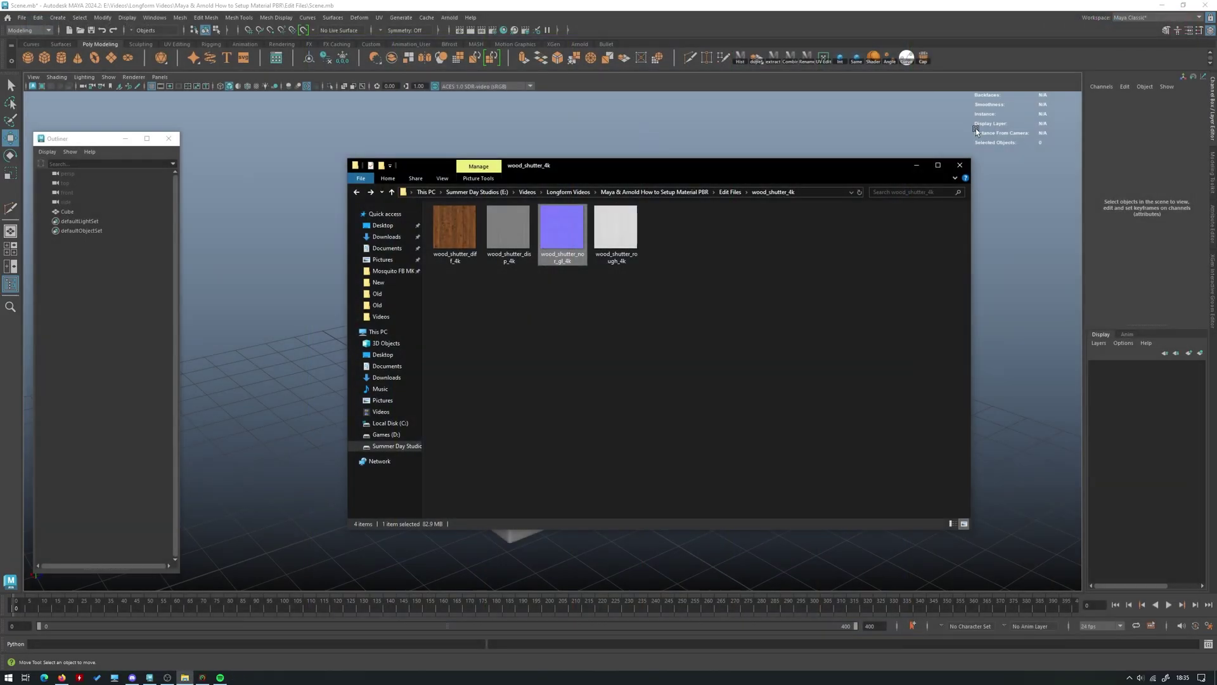
{"action": "left_click", "coordinate": [916, 165]}
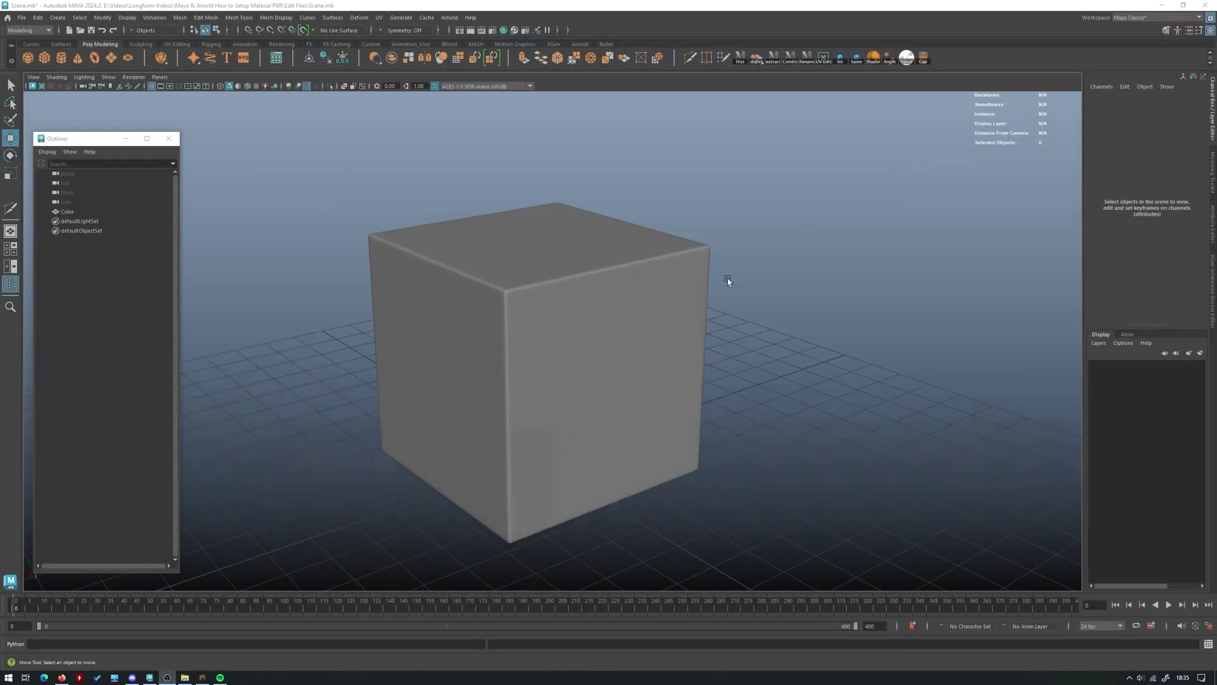
- Assign a new Arnold aiOpenPBRSurface material to the cube and show the material's attributes
{"action": "left_click", "coordinate": [607, 341]}
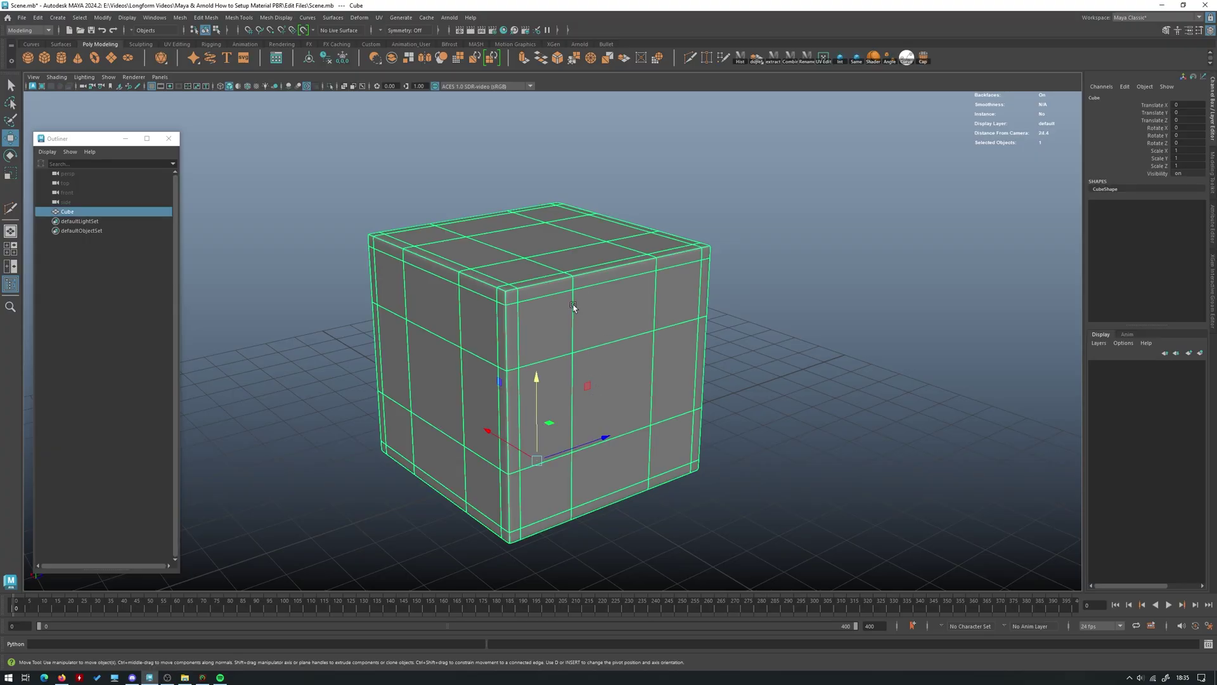
{"action": "right_click", "coordinate": [579, 260]}
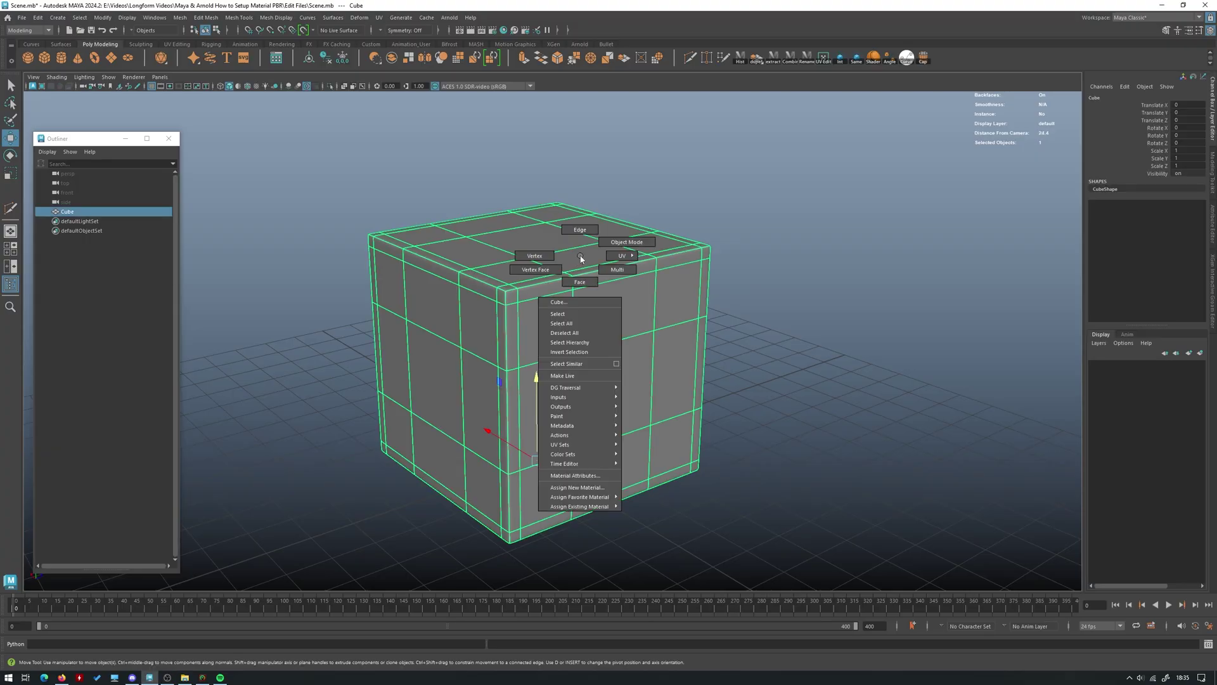
{"action": "left_click", "coordinate": [603, 488]}
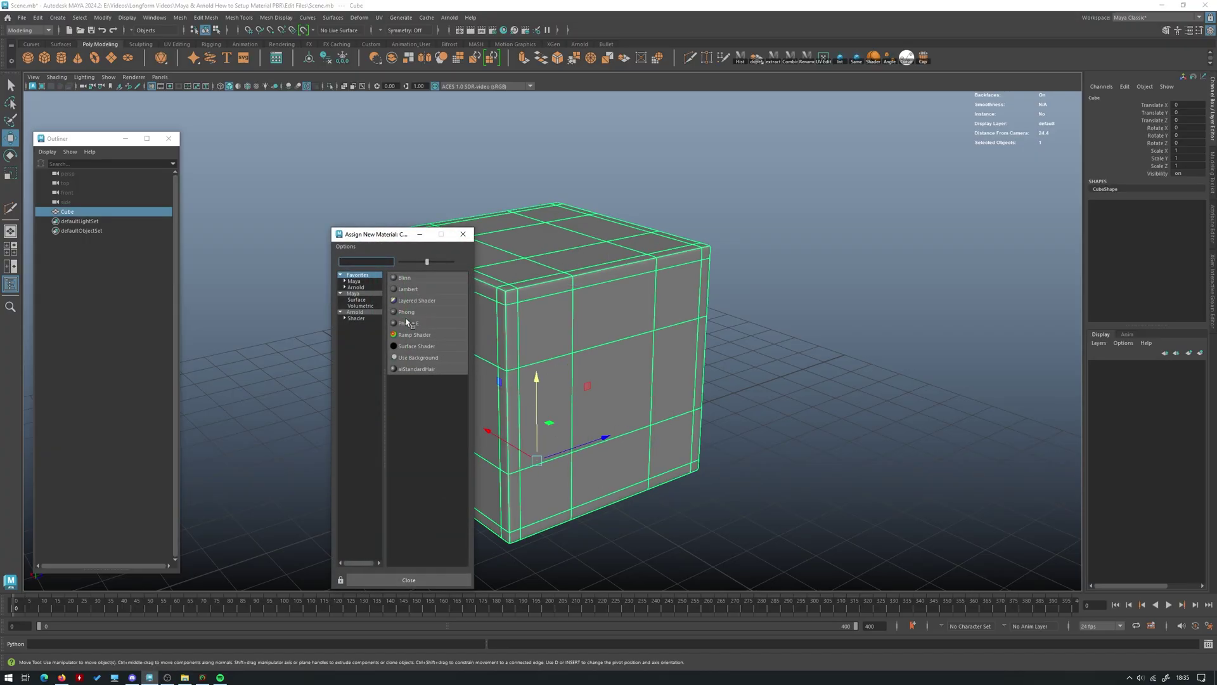
{"action": "left_click", "coordinate": [370, 312]}
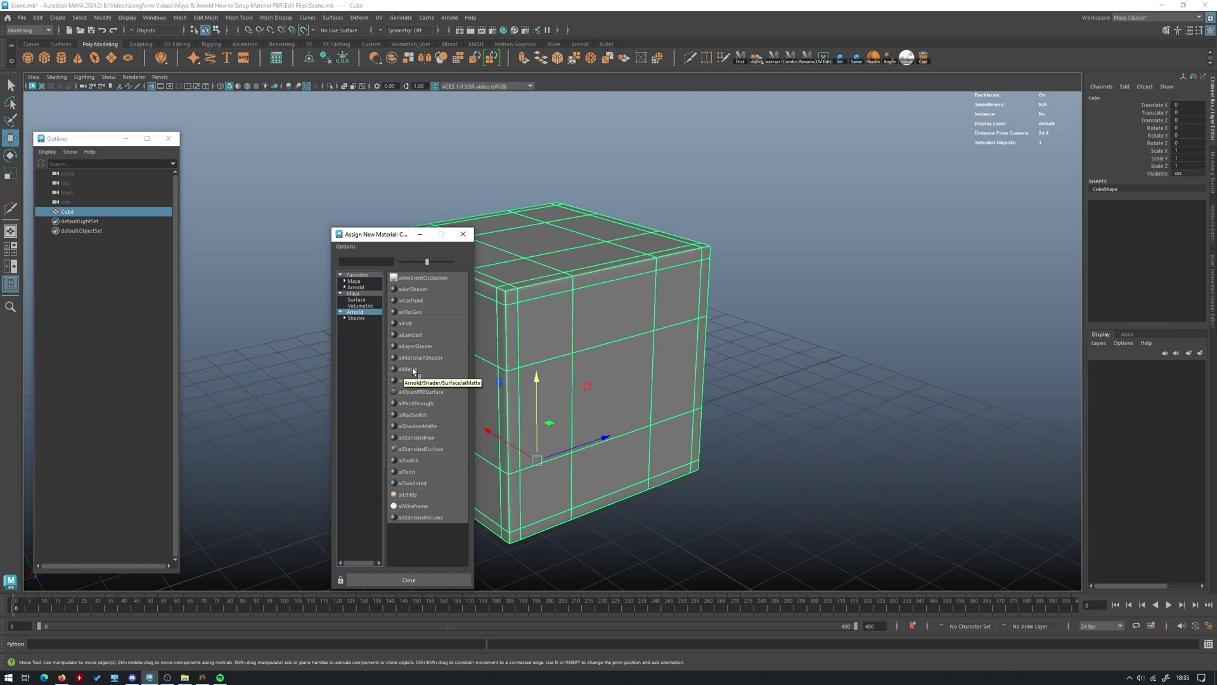
{"action": "left_click", "coordinate": [426, 392]}
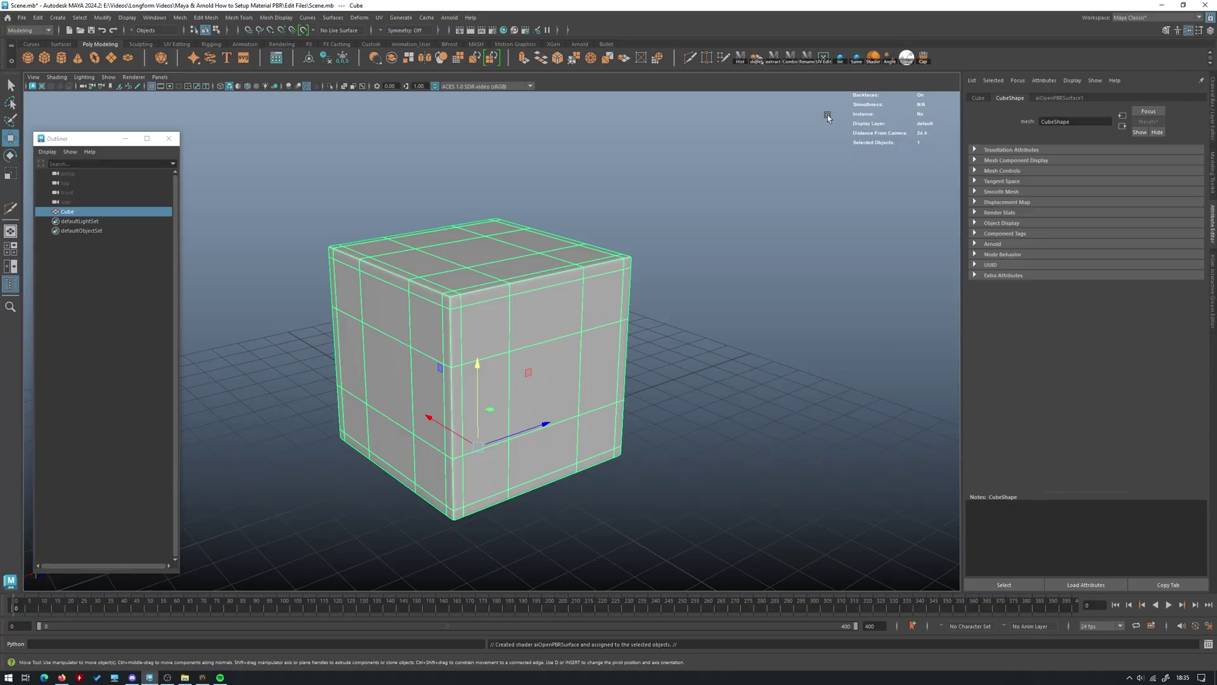
{"action": "left_click", "coordinate": [1068, 99]}
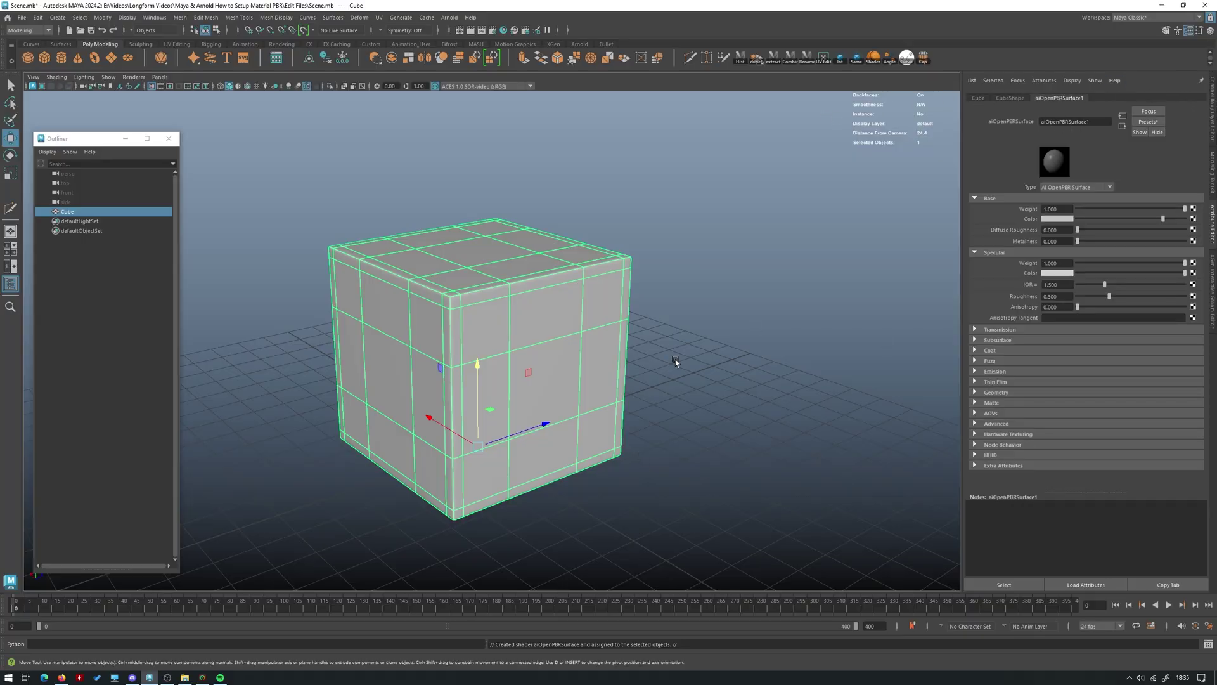
- Graph the cube's aiOpenPBRSurface1 material network in the Hypershade and rename the material Wood_Material
{"action": "left_click", "coordinate": [504, 31]}
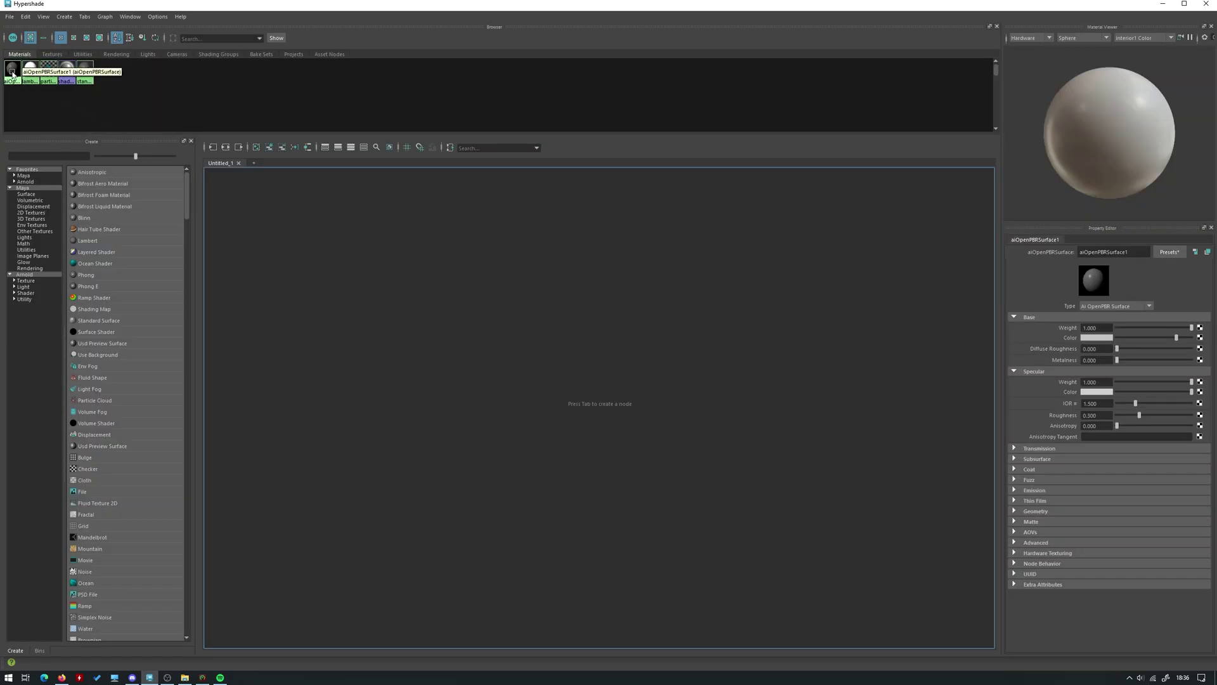
{"action": "left_click", "coordinate": [224, 148]}
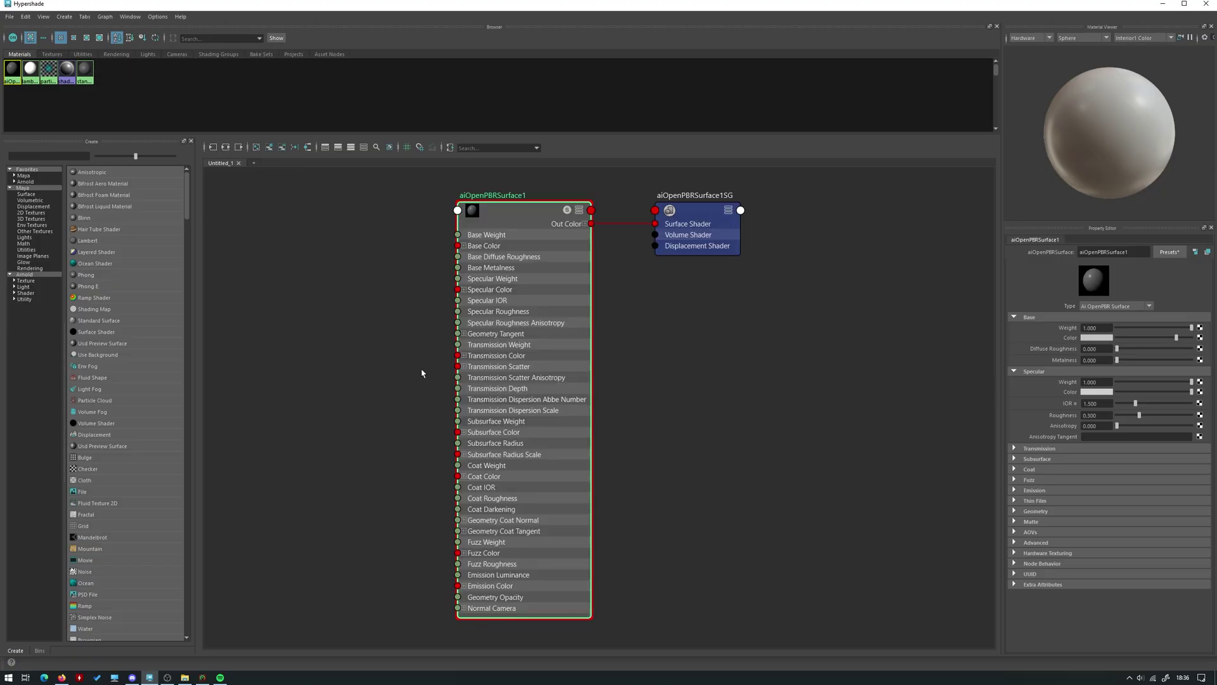
{"action": "double_click", "coordinate": [1109, 252]}
{"action": "type", "text": "Wood Material"}
{"action": "key", "text": "Return"}
{"action": "middle_click_drag", "start_coordinate": [328, 290], "coordinate": [407, 304], "text": "alt"}
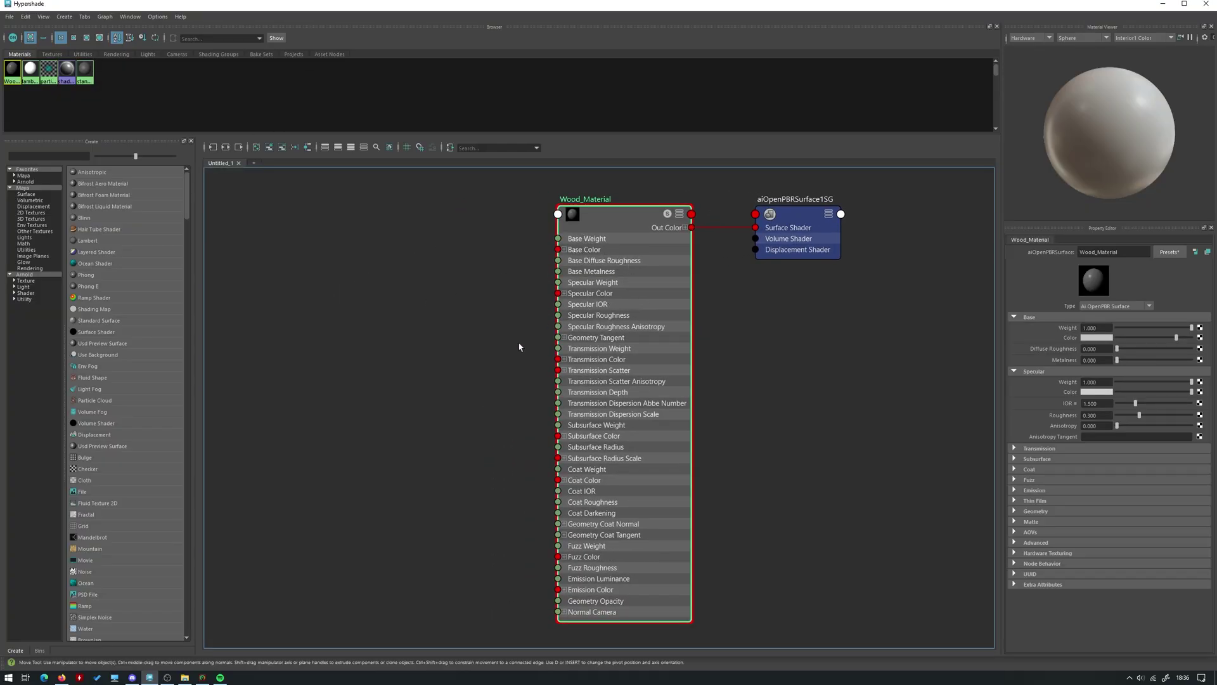
{"action": "left_click_drag", "start_coordinate": [602, 401], "coordinate": [604, 399]}
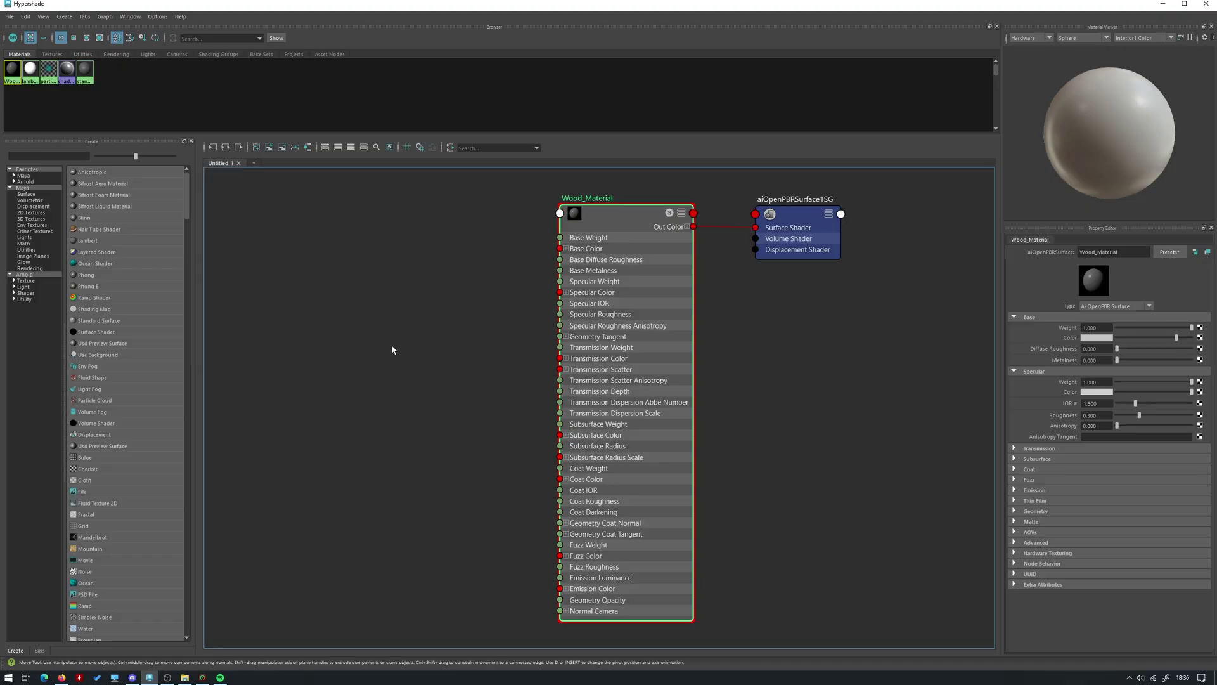
- Create a file texture node in the empty graph area beside the Wood_Material node
{"action": "left_click", "coordinate": [353, 350]}
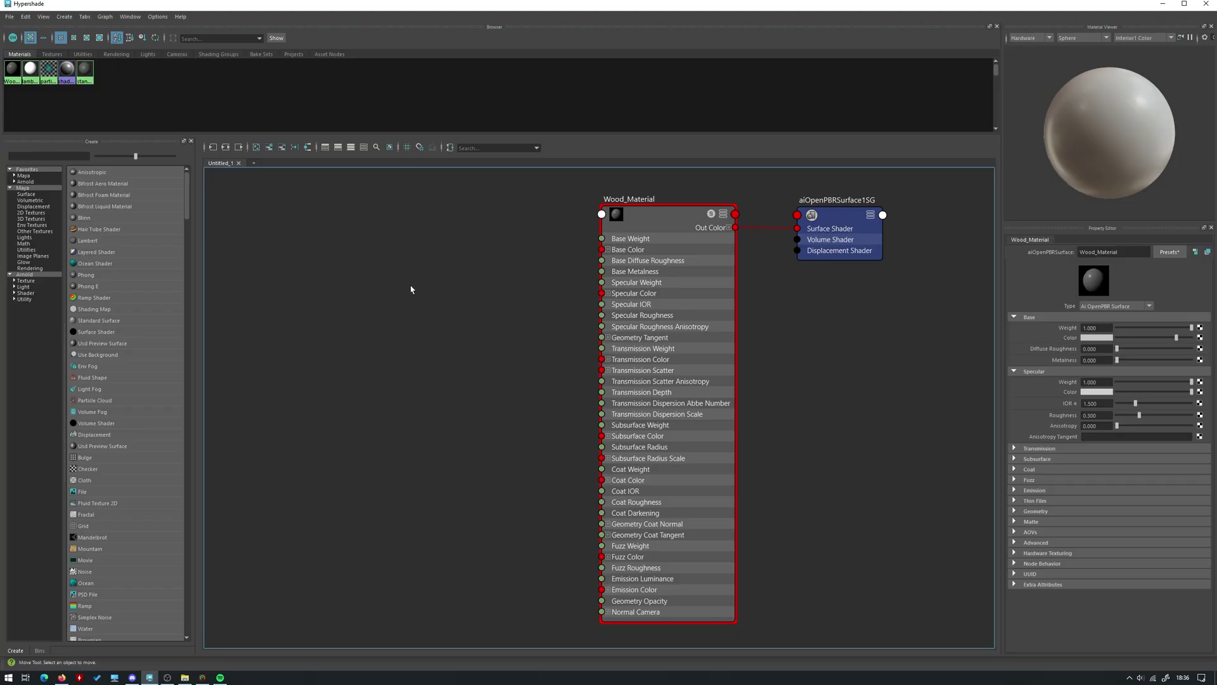
{"action": "key", "text": "Tab"}
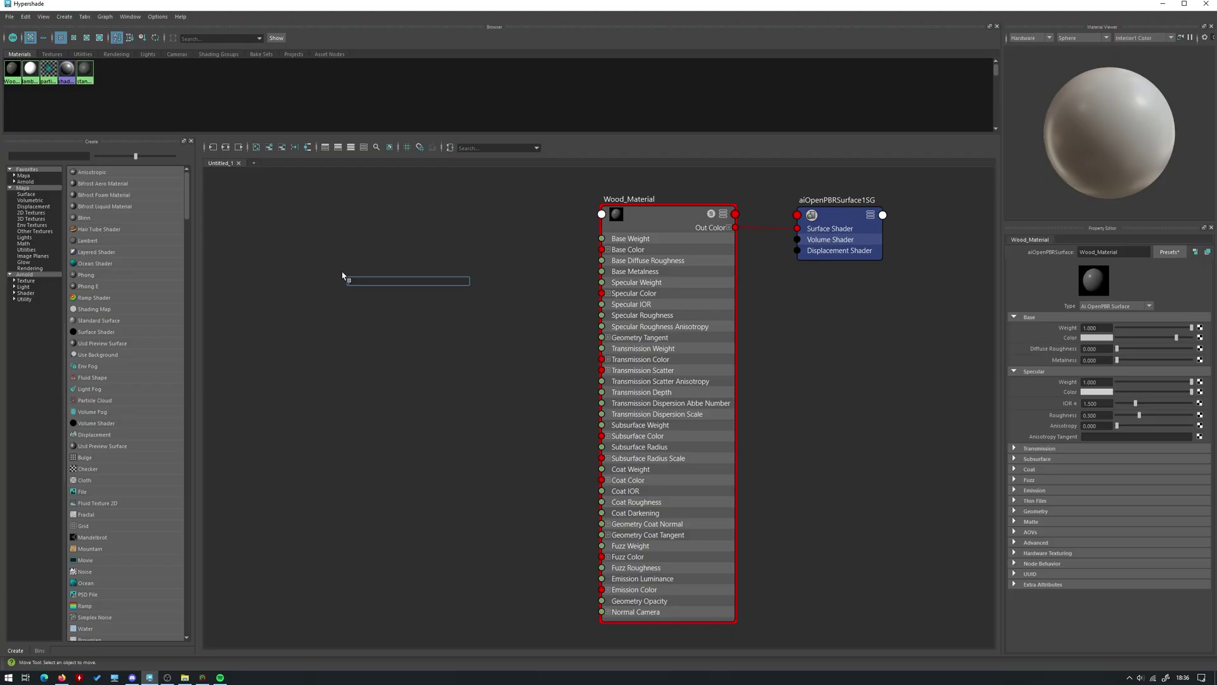
{"action": "type", "text": "file"}
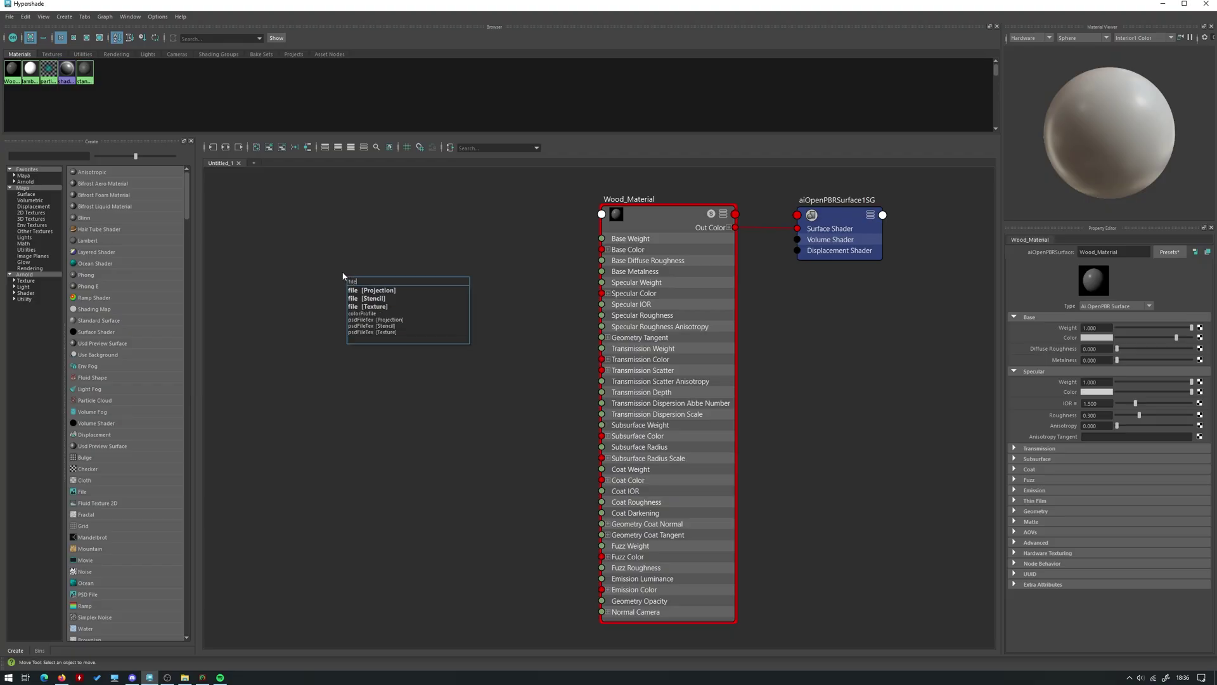
{"action": "key", "text": "Down"}
{"action": "key", "text": "Down"}
{"action": "key", "text": "Down"}
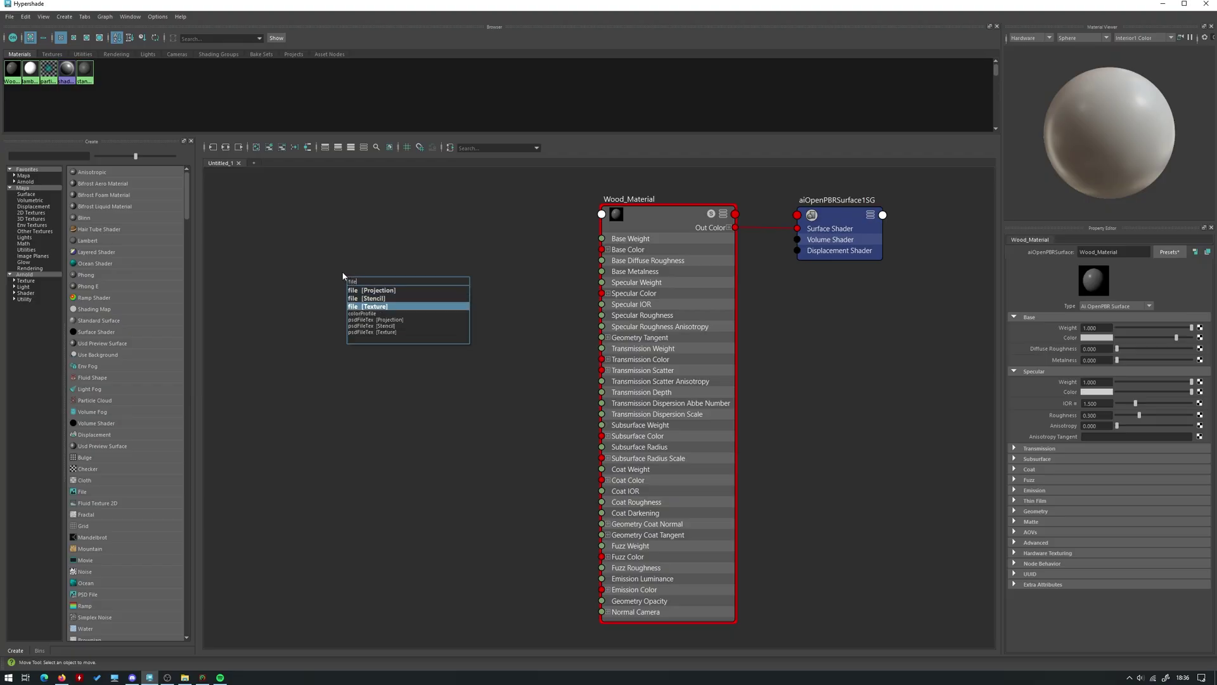
{"action": "key", "text": "Return"}
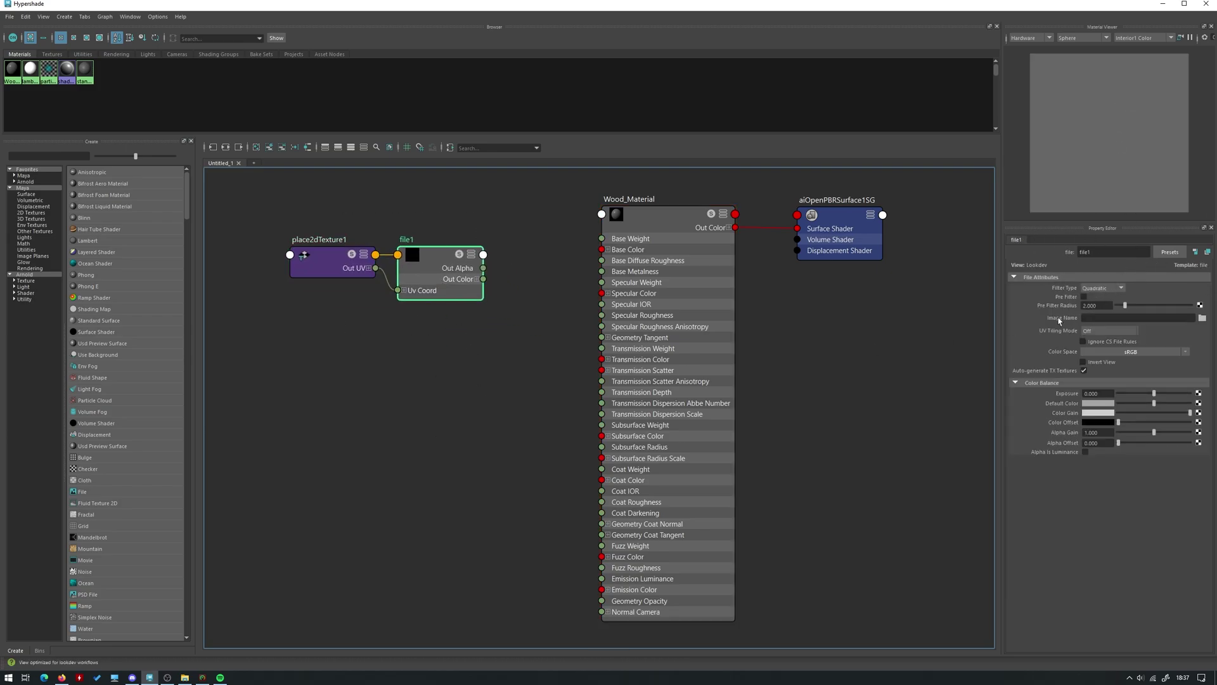
- Browse for the file1 node's image and bring the file dialog to the wood_shutter_4k folder using the path copied from File Explorer
{"action": "left_click", "coordinate": [1202, 317]}
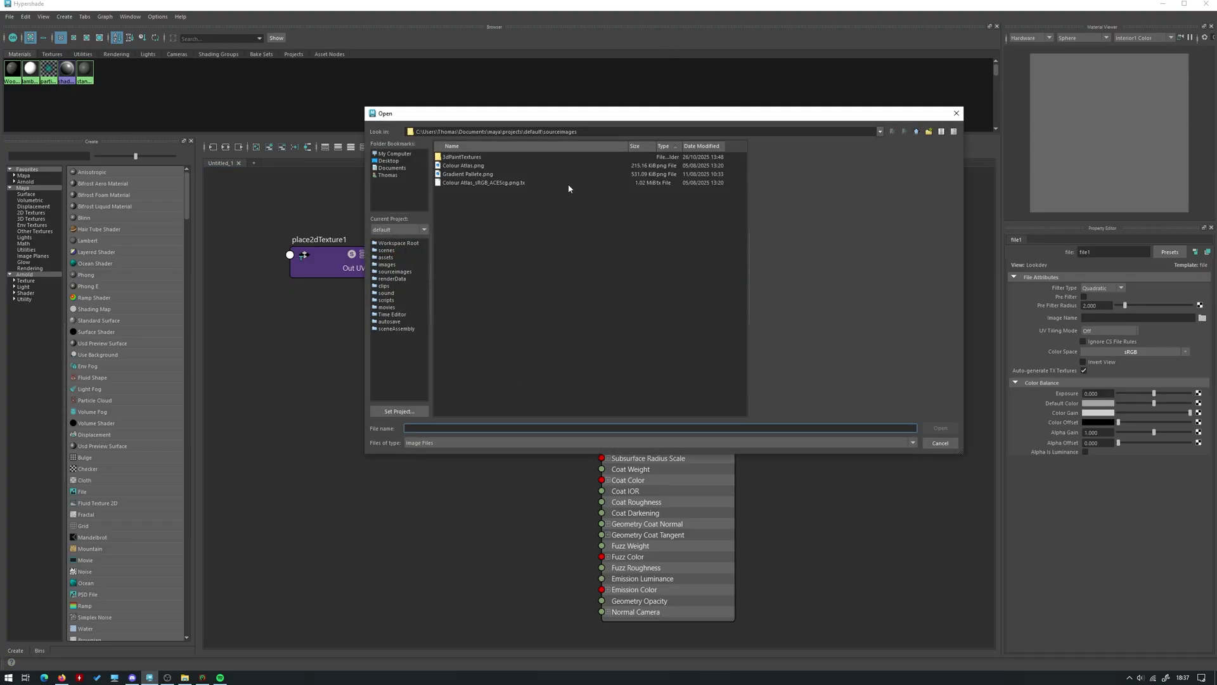
{"action": "left_click", "coordinate": [184, 677]}
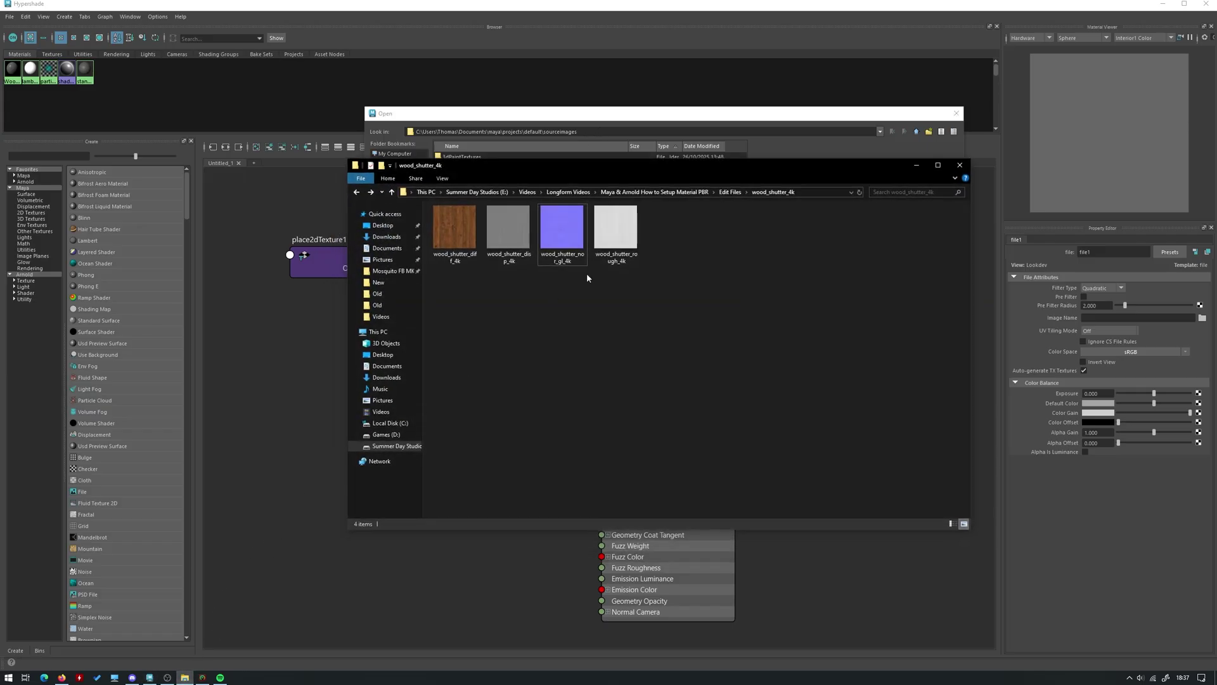
{"action": "left_click", "coordinate": [820, 192]}
{"action": "key", "text": "ctrl+c"}
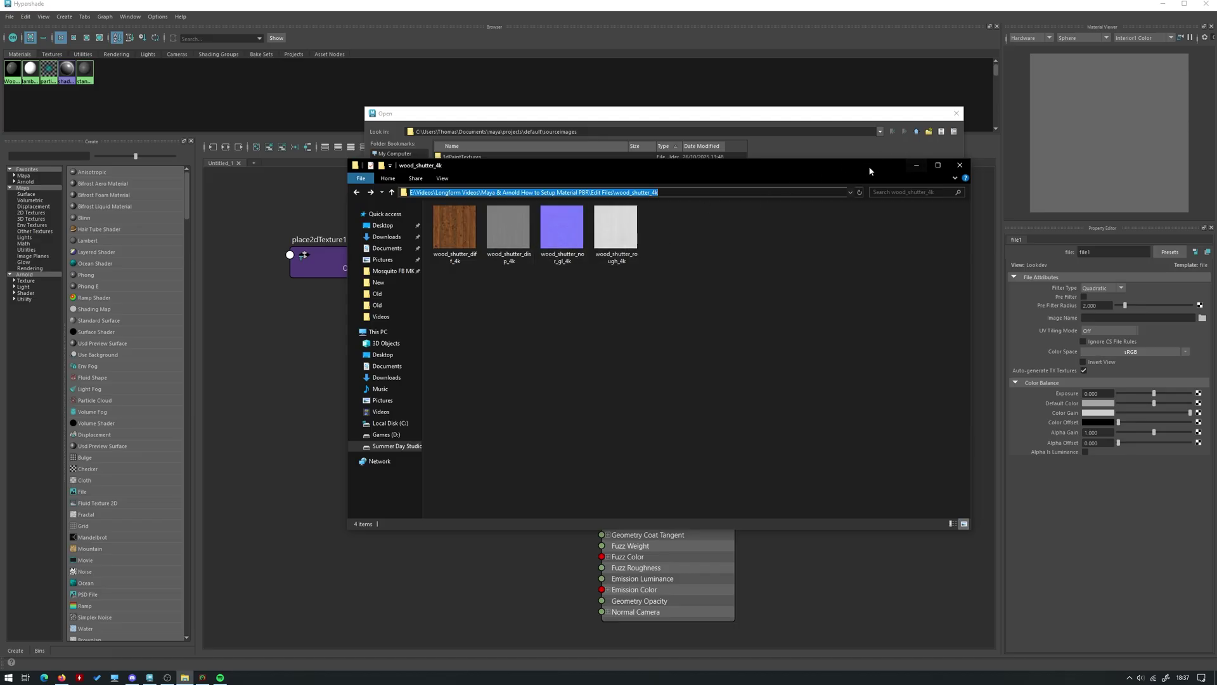
{"action": "left_click_drag", "start_coordinate": [866, 169], "coordinate": [814, 232]}
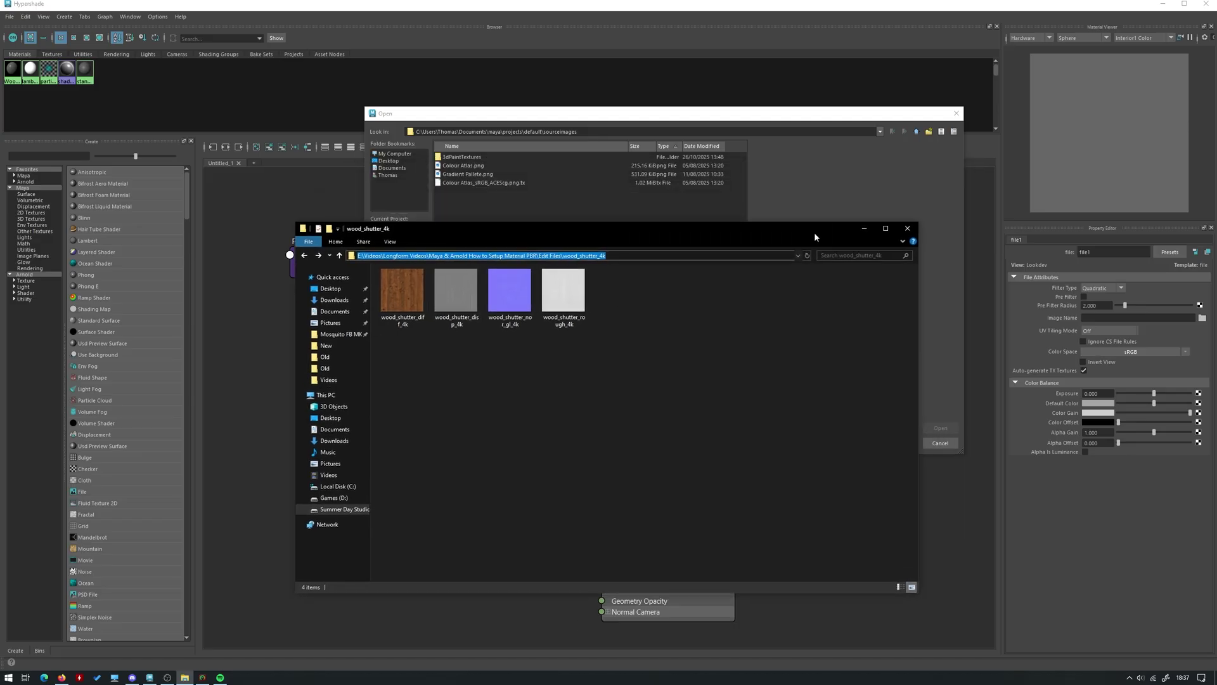
{"action": "left_click", "coordinate": [863, 229]}
{"action": "triple_click", "coordinate": [690, 130]}
{"action": "key", "text": "ctrl+v"}
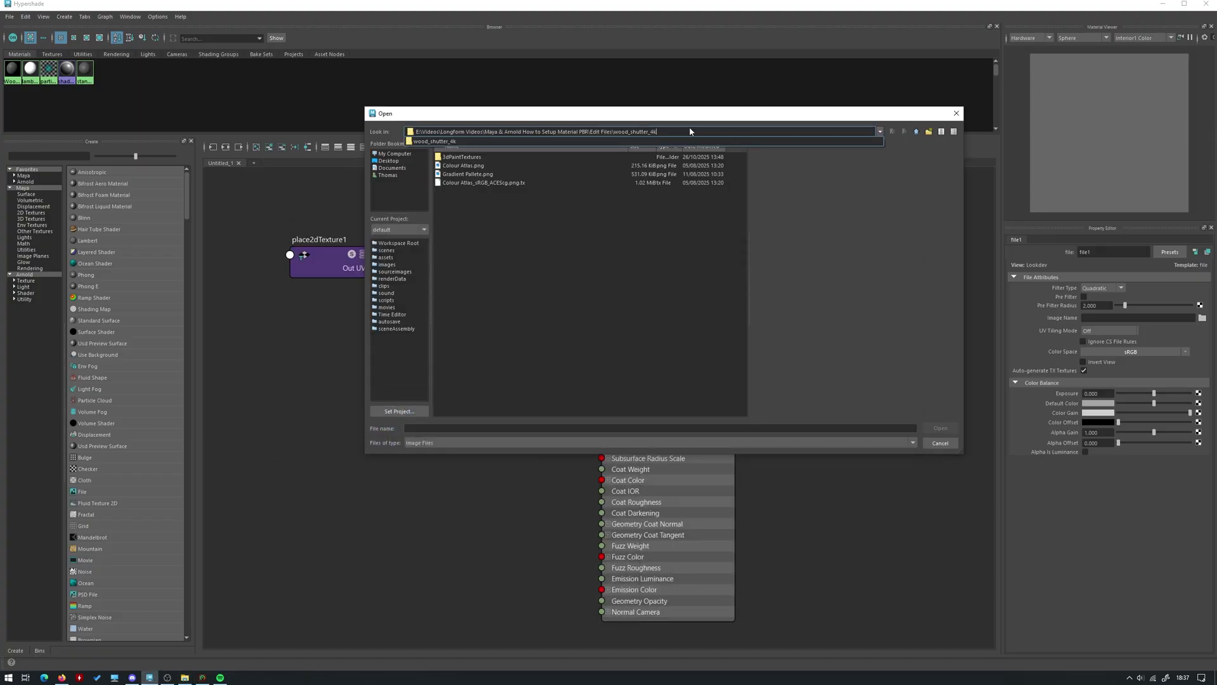
{"action": "key", "text": "Return"}
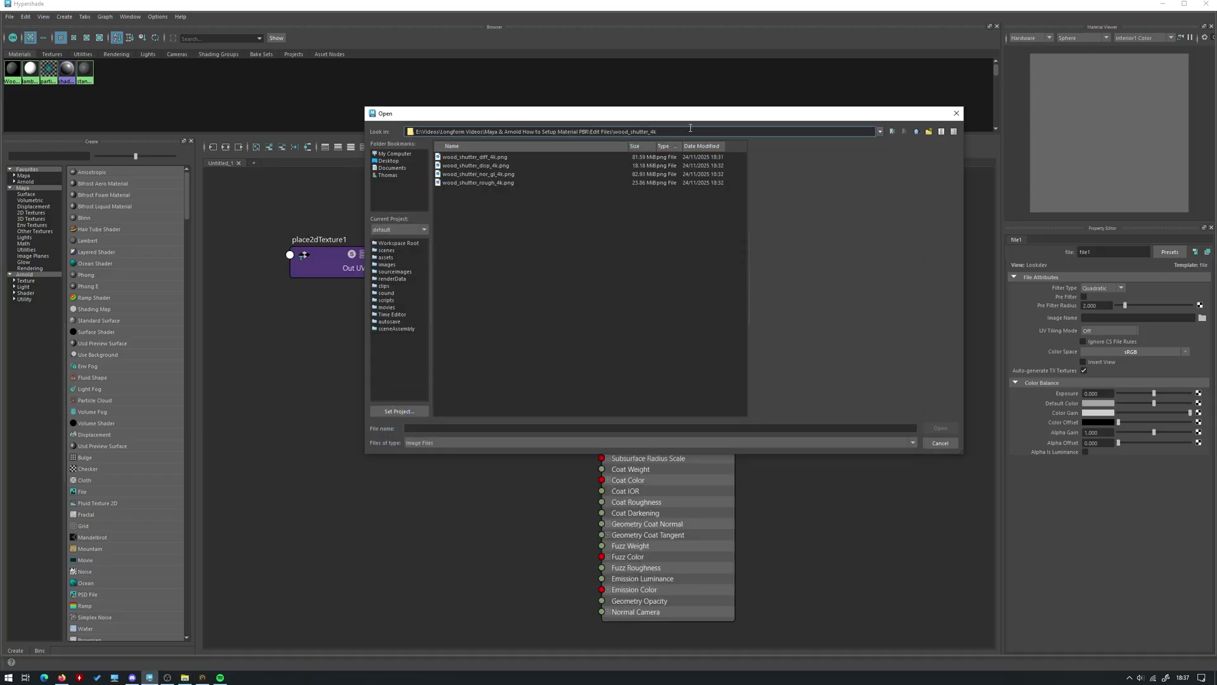
- Load wood_shutter_diff_4k.png into the file1 node and connect its Out Color to Wood_Material's Base Color
{"action": "left_click_drag", "start_coordinate": [668, 119], "coordinate": [637, 185]}
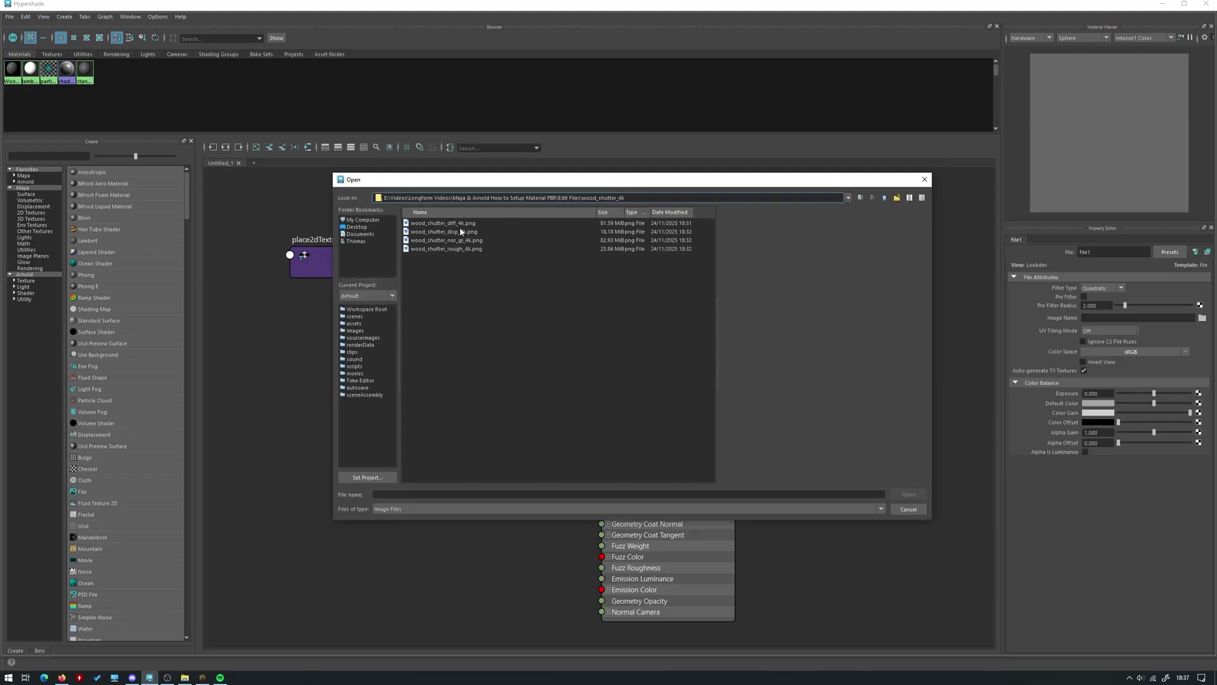
{"action": "left_click", "coordinate": [459, 225]}
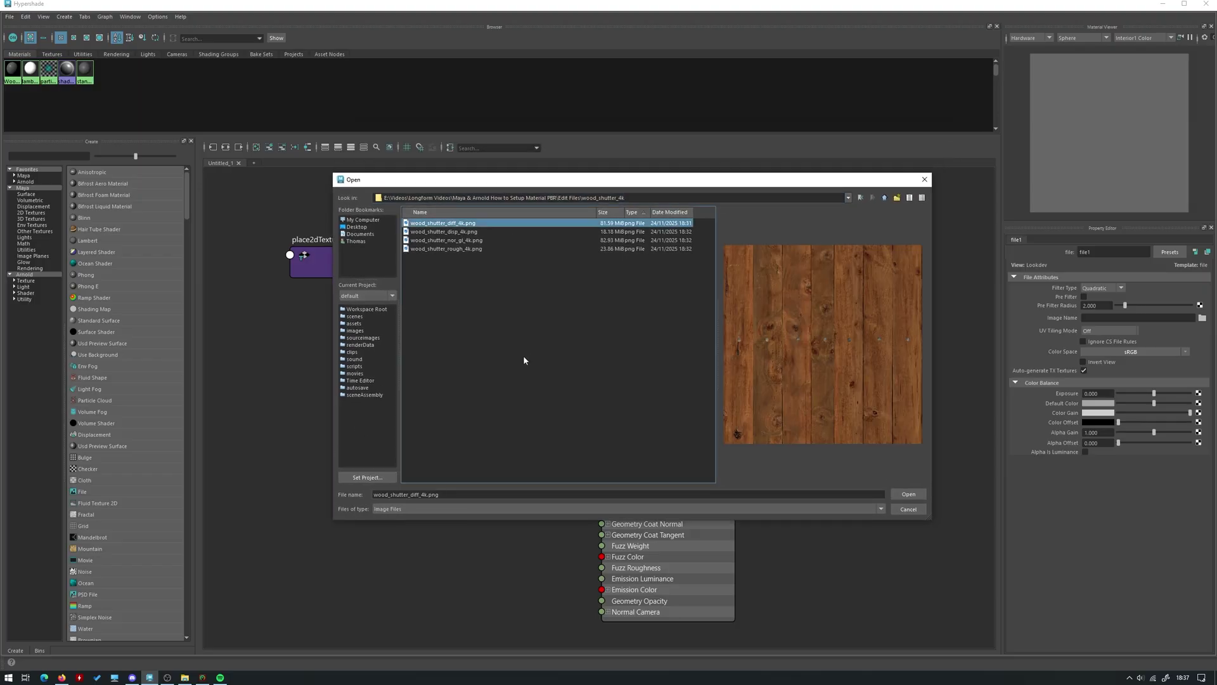
{"action": "left_click", "coordinate": [909, 495]}
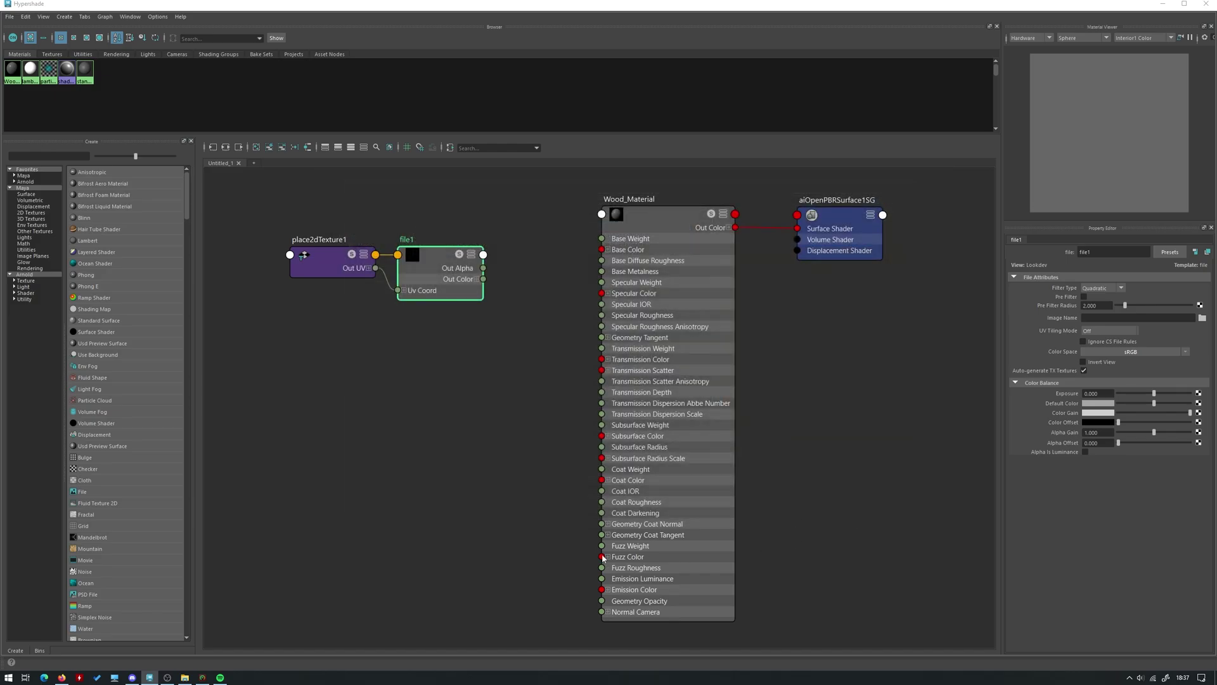
{"action": "left_click", "coordinate": [484, 280]}
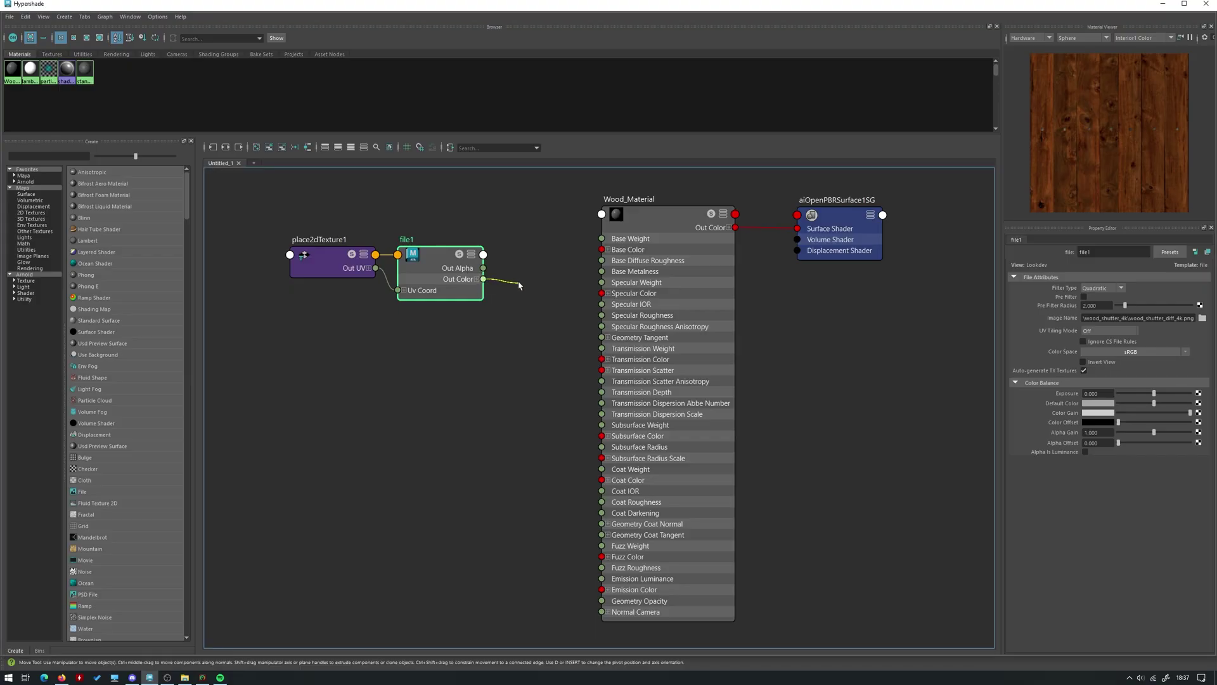
{"action": "left_click", "coordinate": [602, 249]}
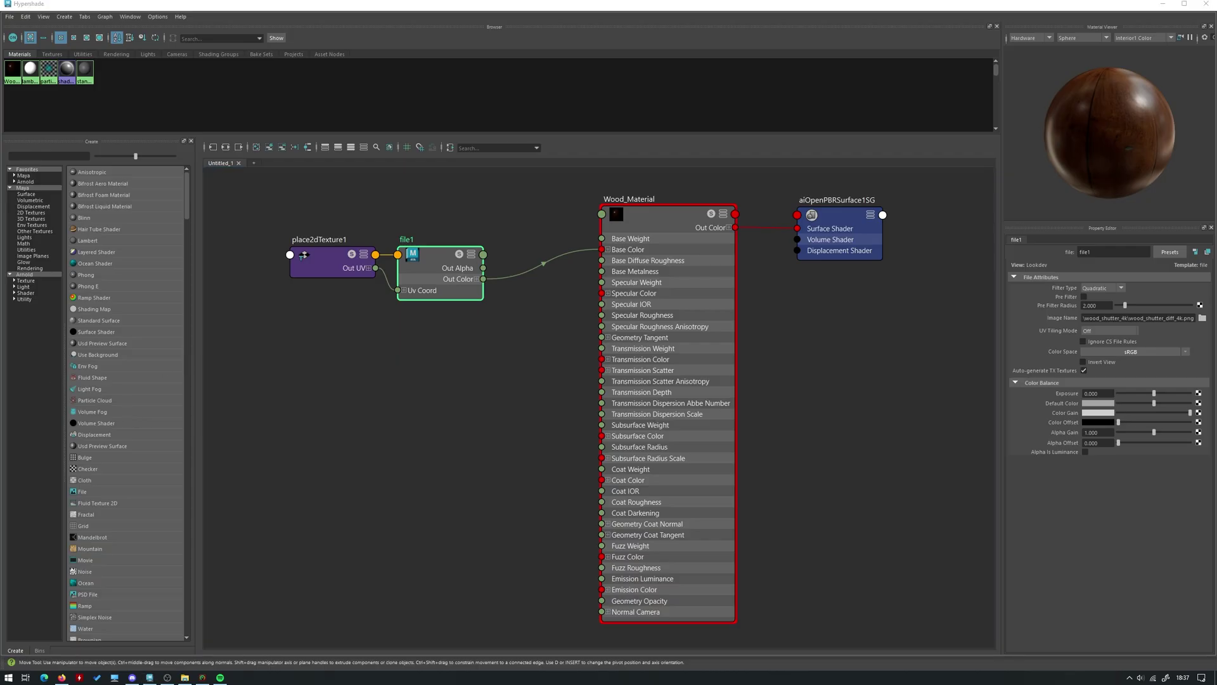
- Turn on textured display in the main viewport and inspect the wood texture on the cube from several angles
{"action": "left_click", "coordinate": [1163, 4]}
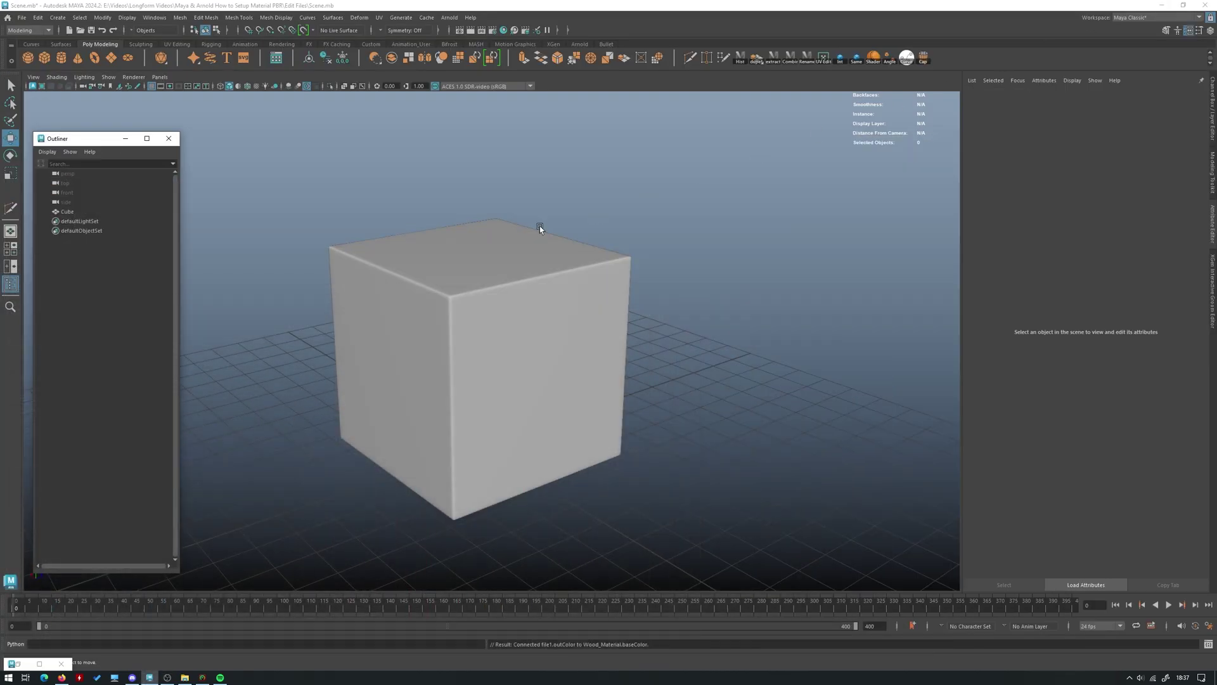
{"action": "left_click", "coordinate": [256, 87]}
{"action": "key", "text": "6"}
{"action": "left_click_drag", "start_coordinate": [252, 342], "coordinate": [501, 329], "text": "alt"}
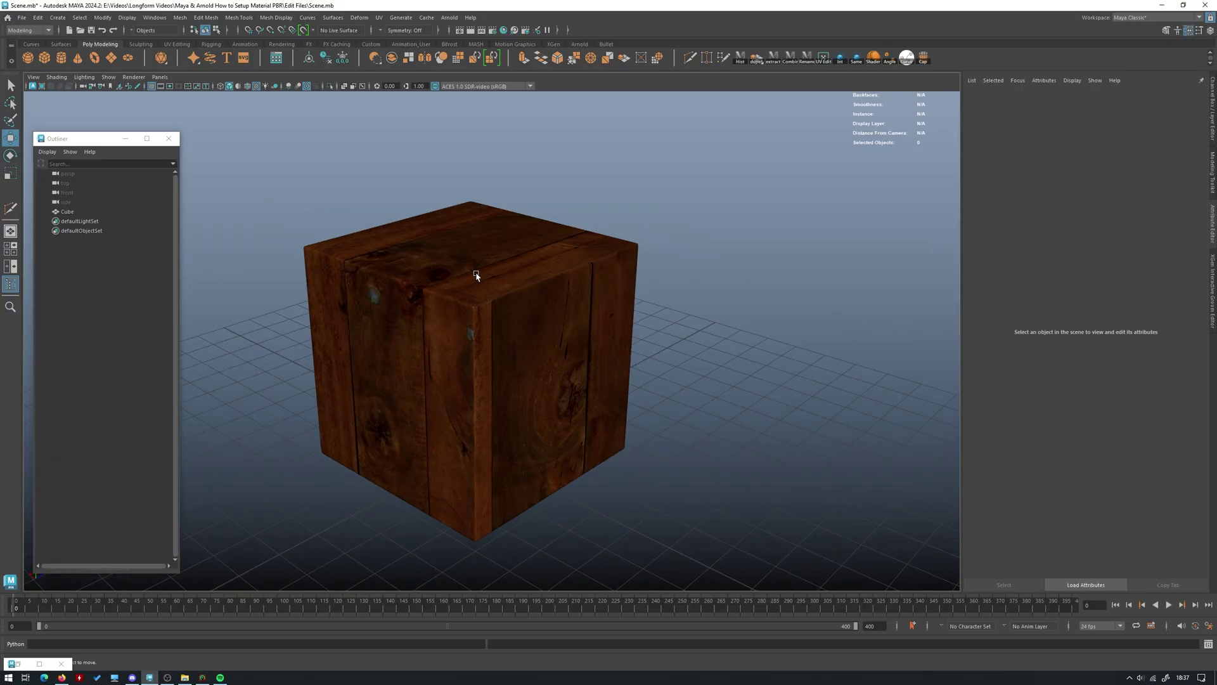
{"action": "left_click_drag", "start_coordinate": [469, 318], "coordinate": [204, 351], "text": "alt"}
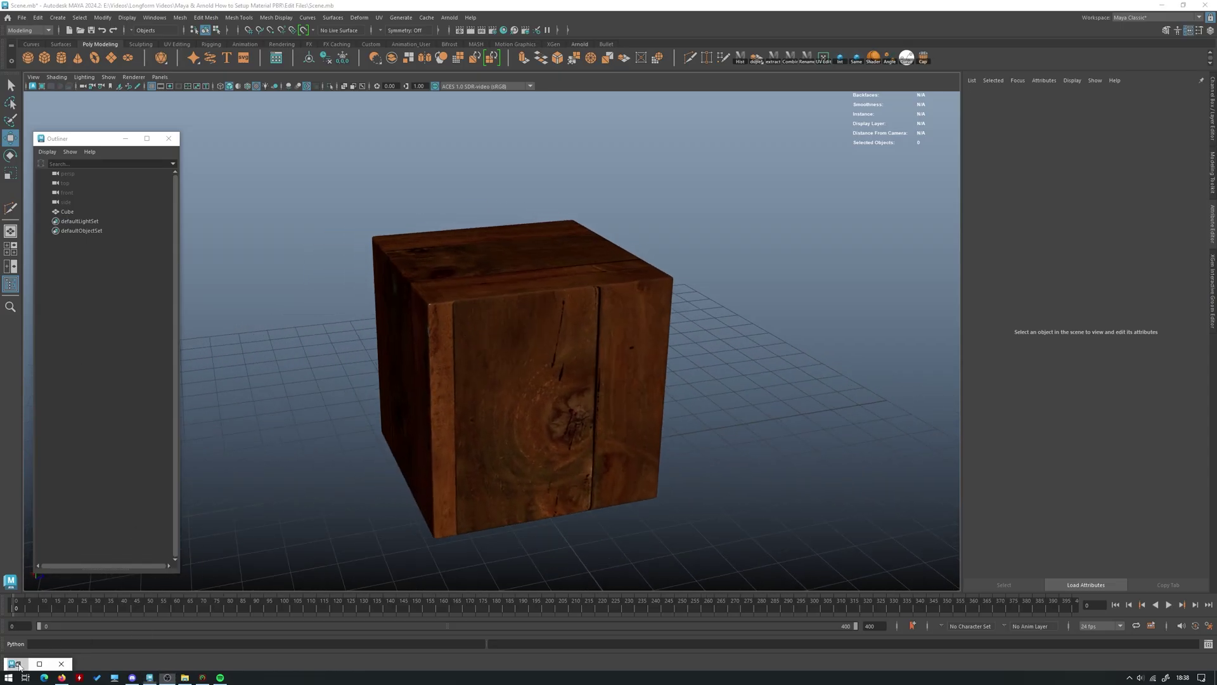
- Return to the Hypershade and add a second file texture node, placing it with its placement node well below file1
{"action": "left_click", "coordinate": [39, 663]}
{"action": "key", "text": "Tab"}
{"action": "type", "text": "file"}
{"action": "key", "text": "Down"}
{"action": "key", "text": "Down"}
{"action": "key", "text": "Down"}
{"action": "key", "text": "Return"}
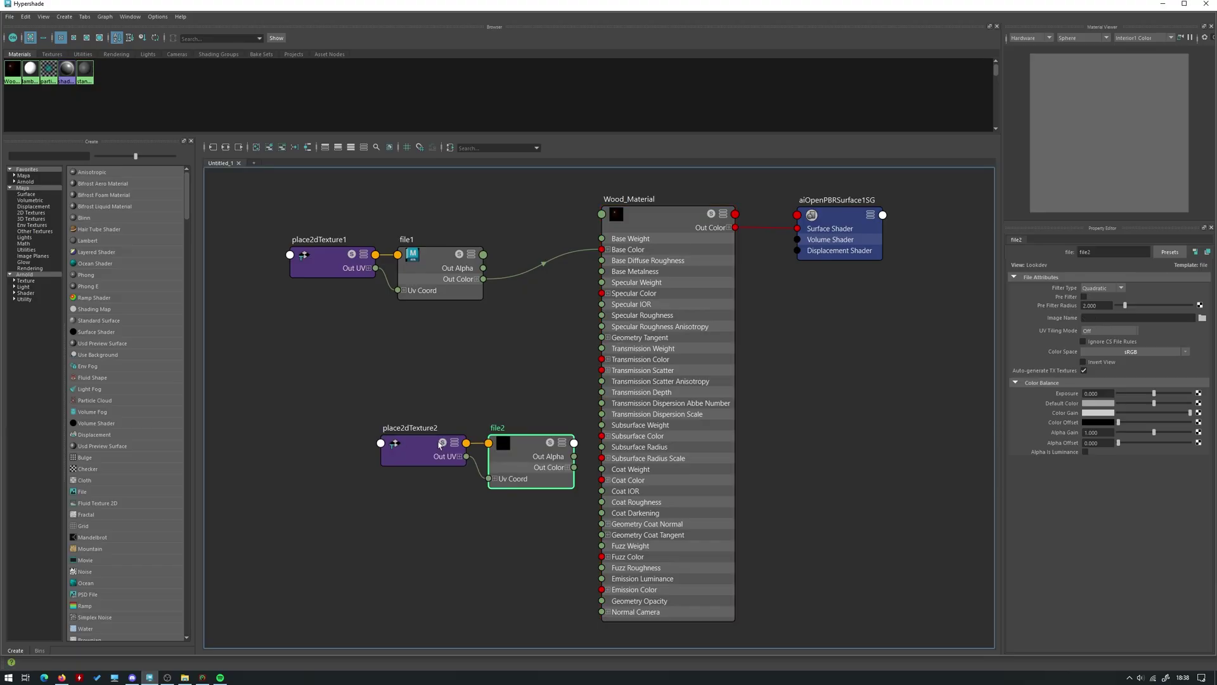
{"action": "left_click_drag", "start_coordinate": [447, 449], "coordinate": [405, 522]}
- Add a third file texture node and position it with its placement node between file1 and file2
{"action": "left_click", "coordinate": [337, 389]}
{"action": "key", "text": "Tab"}
{"action": "type", "text": "file"}
{"action": "key", "text": "Down"}
{"action": "key", "text": "Down"}
{"action": "key", "text": "Return"}
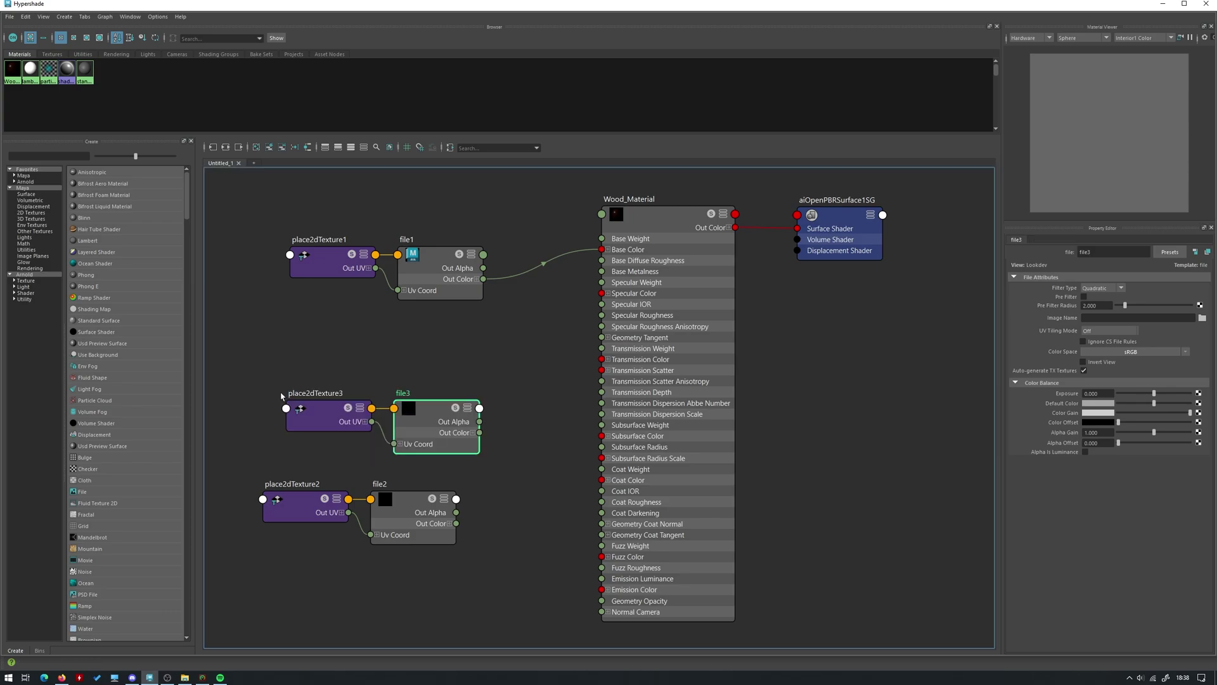
{"action": "left_click", "coordinate": [352, 405], "text": "shift"}
{"action": "left_click_drag", "start_coordinate": [352, 406], "coordinate": [325, 390]}
{"action": "left_click", "coordinate": [488, 431]}
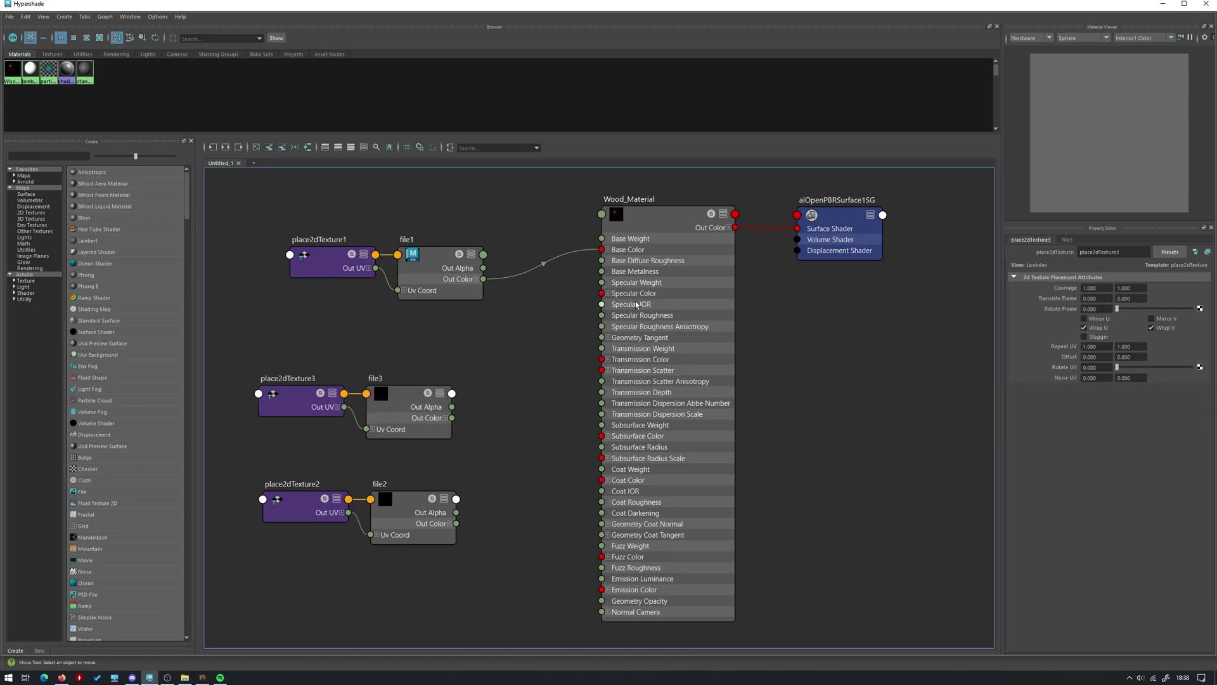
{"action": "left_click_drag", "start_coordinate": [471, 419], "coordinate": [254, 374]}
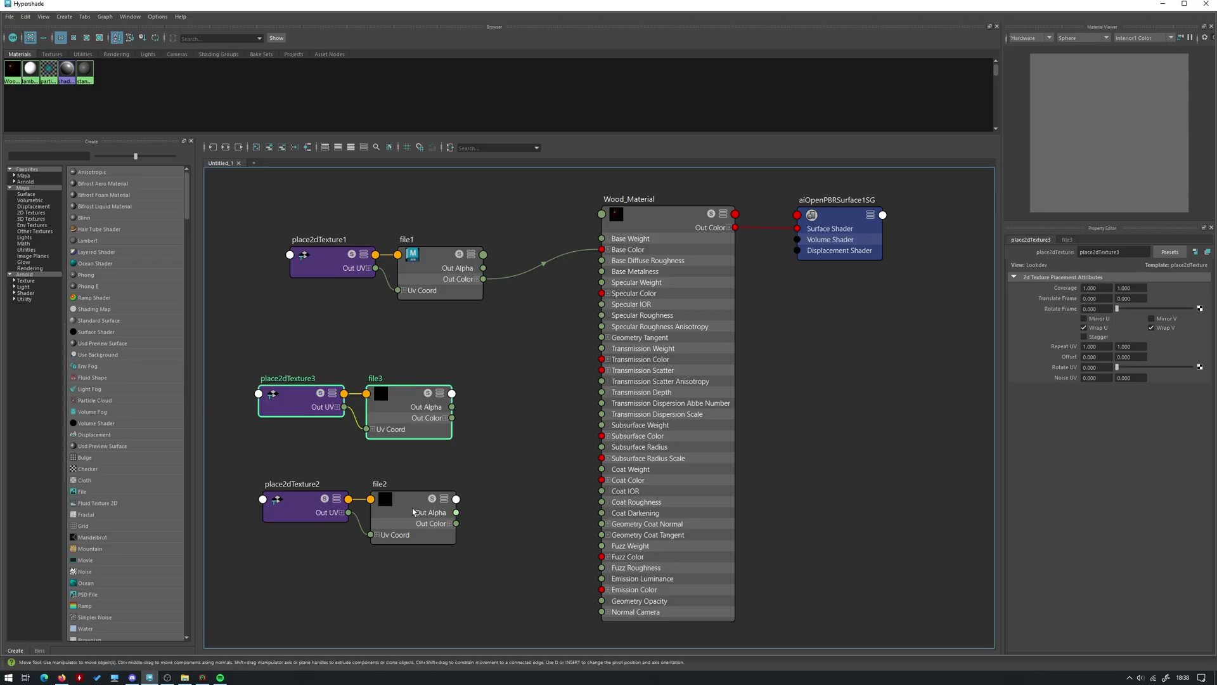
{"action": "left_click", "coordinate": [388, 362]}
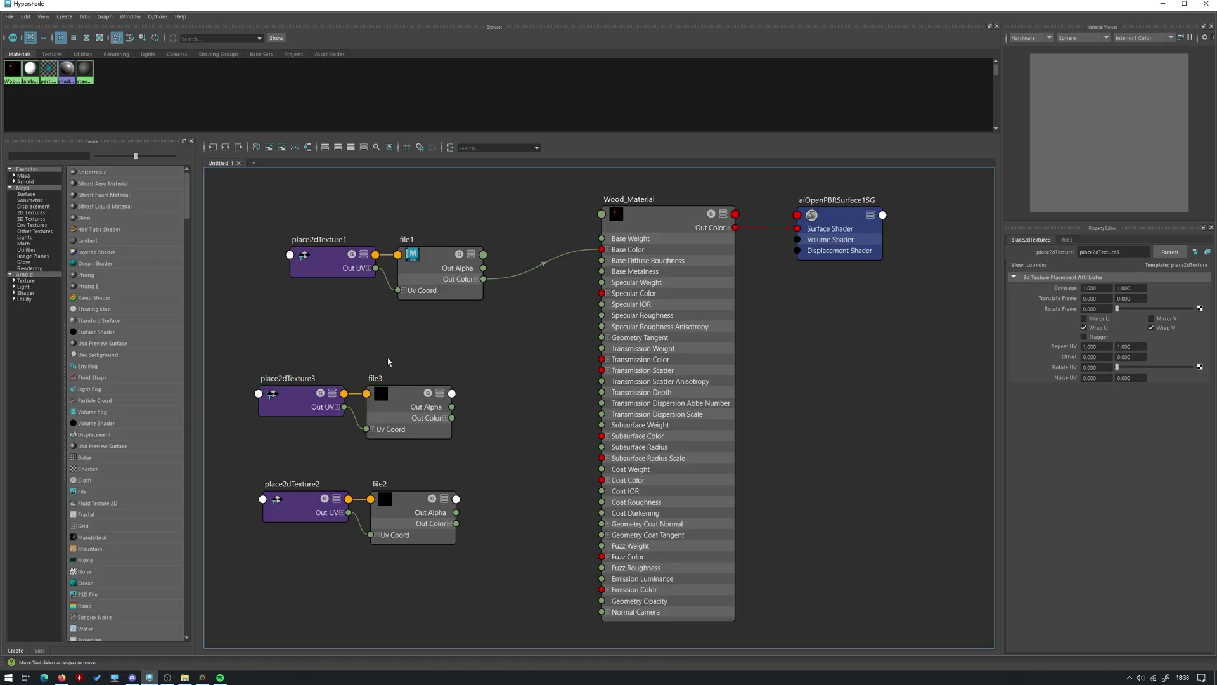
{"action": "left_click", "coordinate": [658, 356]}
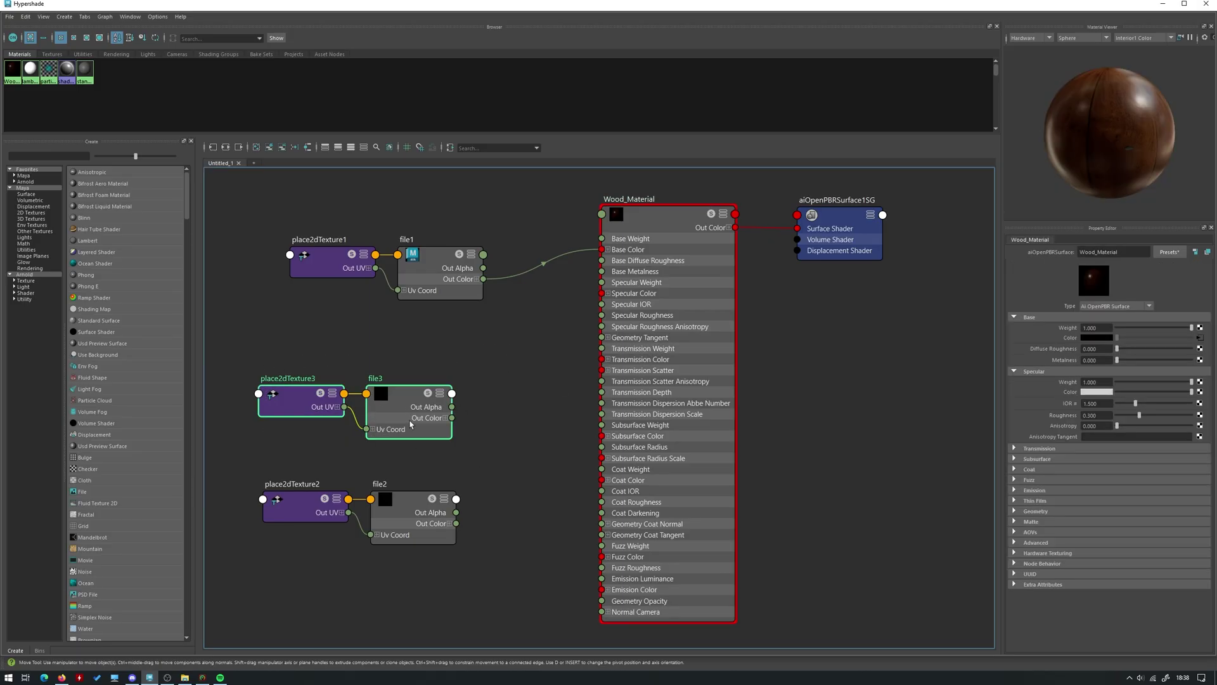
- Load wood_shutter_rough_4k.png from the wood_shutter_4k folder into the file3 node
{"action": "left_click", "coordinate": [397, 398]}
{"action": "left_click", "coordinate": [1202, 319]}
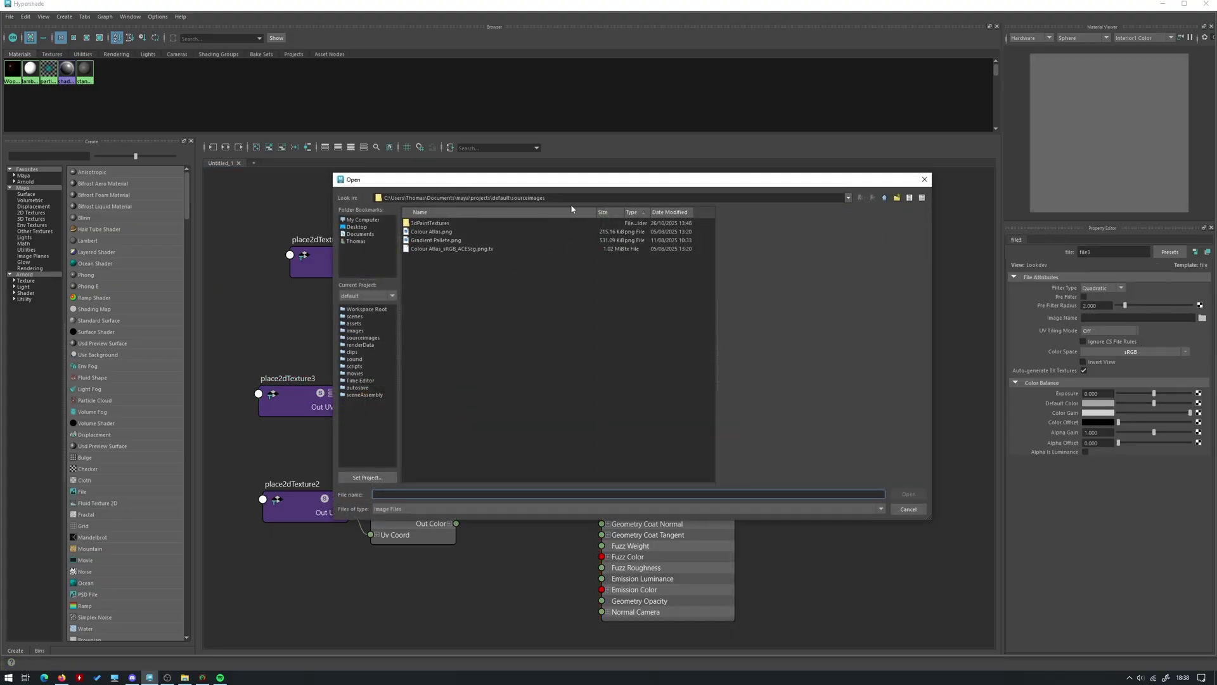
{"action": "left_click", "coordinate": [571, 197]}
{"action": "type", "text": "E:\\Videos\\Longform Videos\\Maya & Arnold How to Setup Material PBR\\Edit Files\\wood_shutter_4k"}
{"action": "key", "text": "Return"}
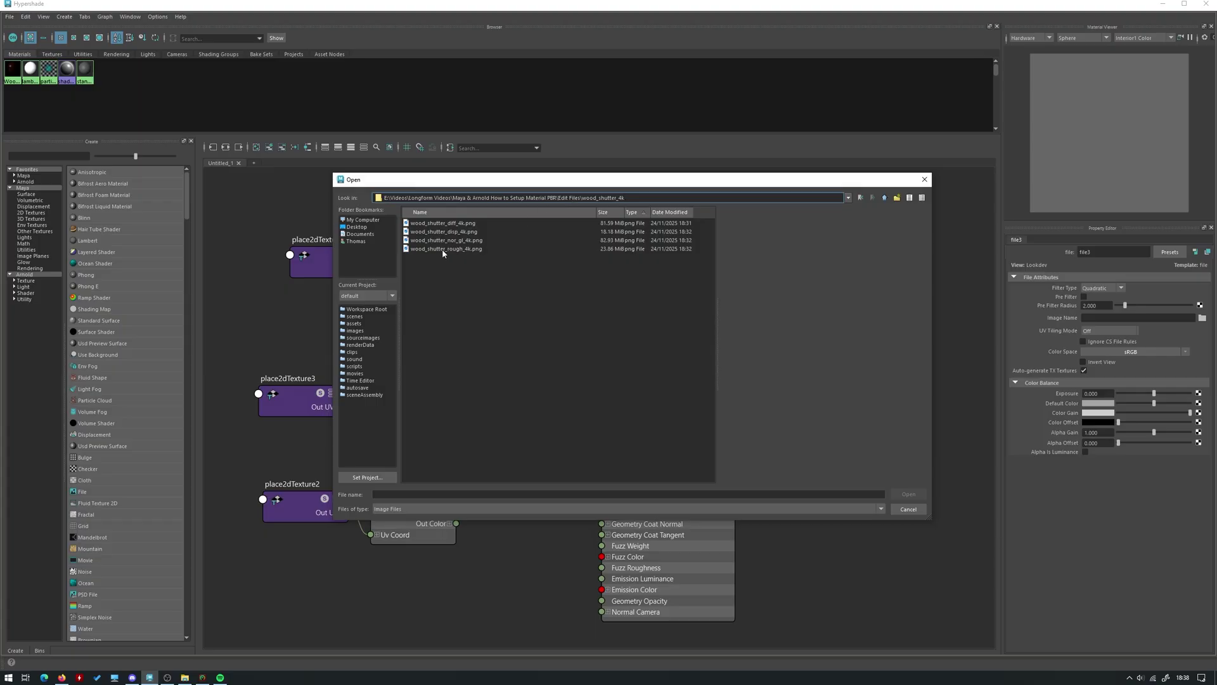
{"action": "left_click", "coordinate": [466, 249]}
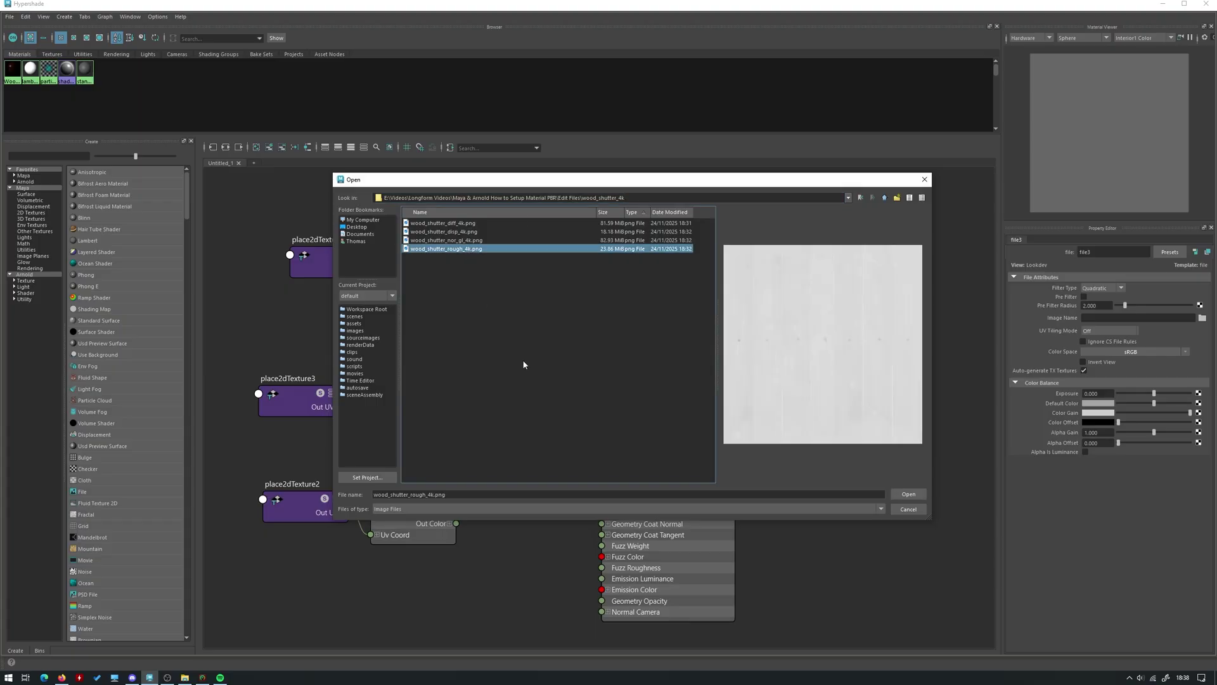
{"action": "left_click", "coordinate": [908, 494]}
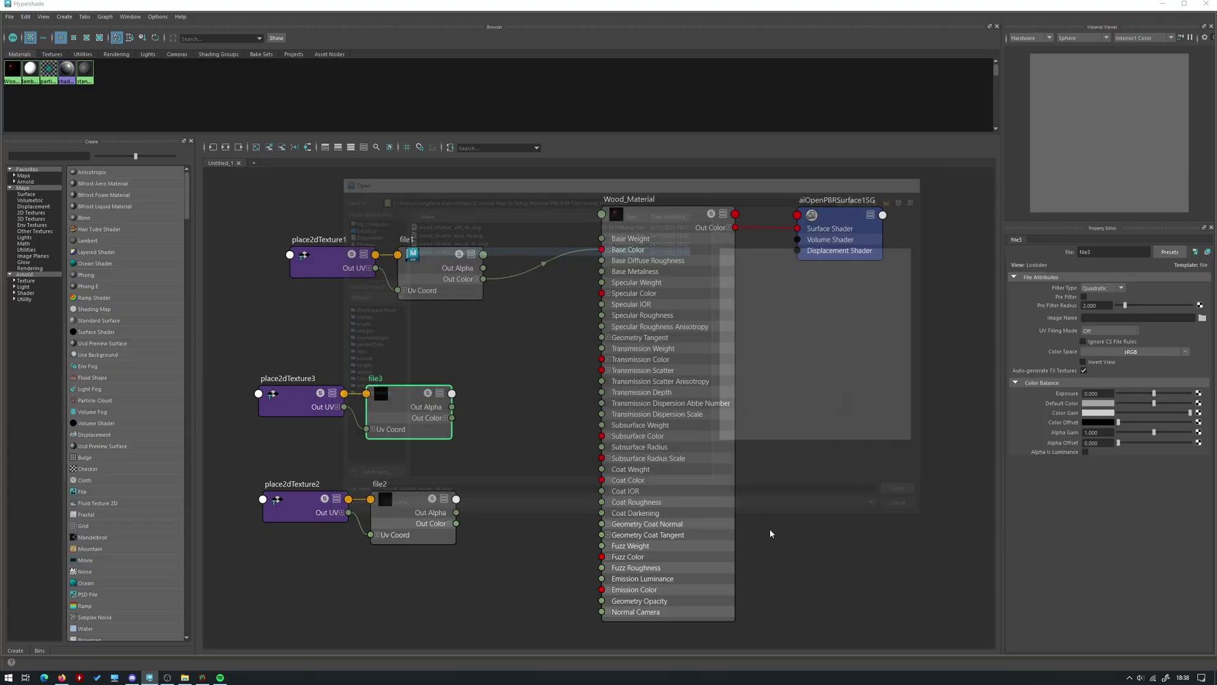
- Connect file3's Out Color R to Wood_Material's Specular Roughness and move file3 with its placement node closer to file1
{"action": "left_click", "coordinate": [453, 418]}
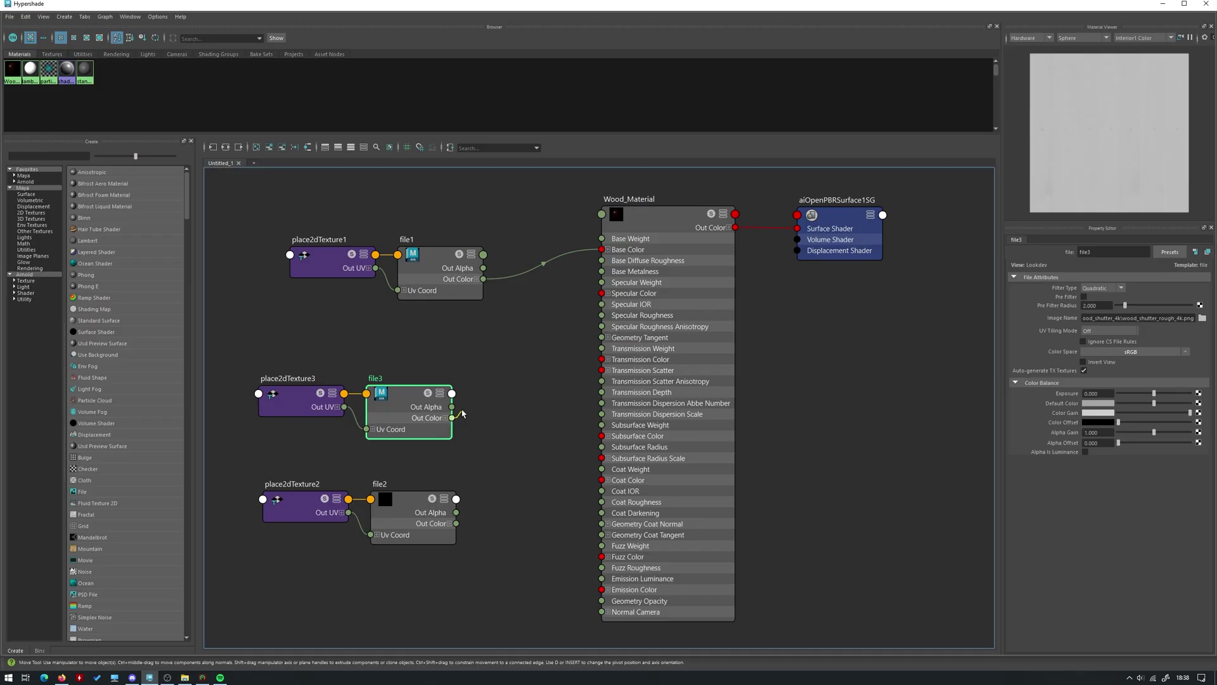
{"action": "left_click_drag", "start_coordinate": [454, 417], "coordinate": [600, 315]}
{"action": "left_click", "coordinate": [444, 418]}
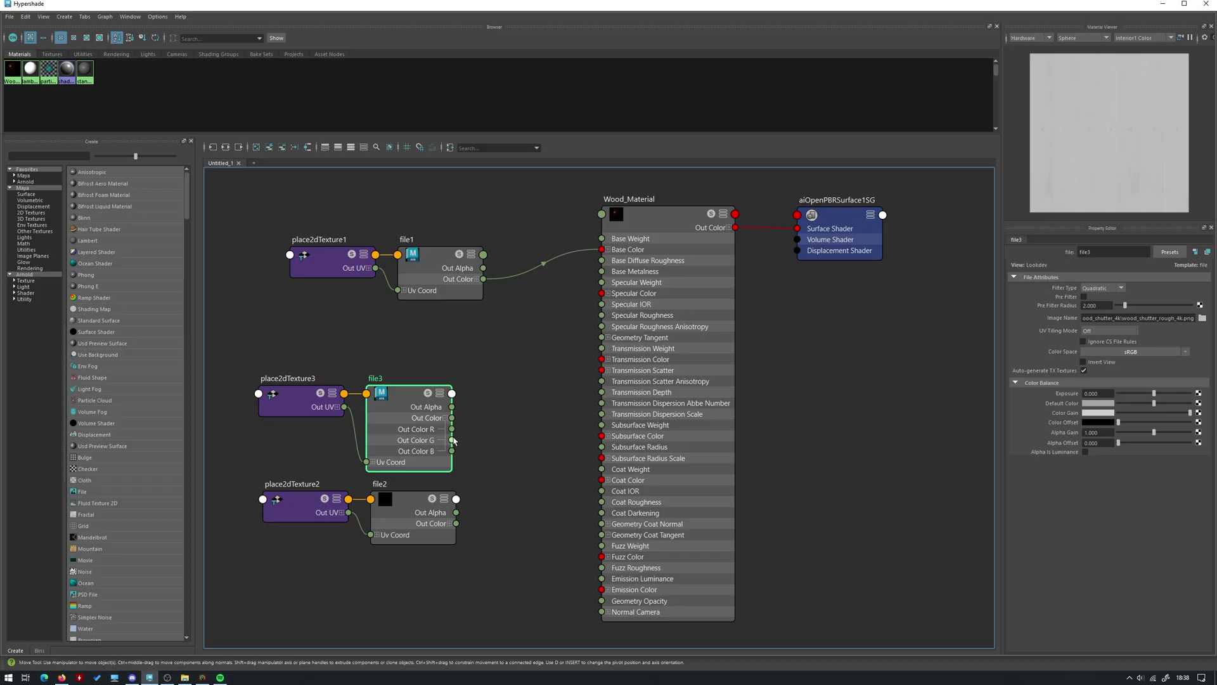
{"action": "left_click_drag", "start_coordinate": [451, 429], "coordinate": [601, 317]}
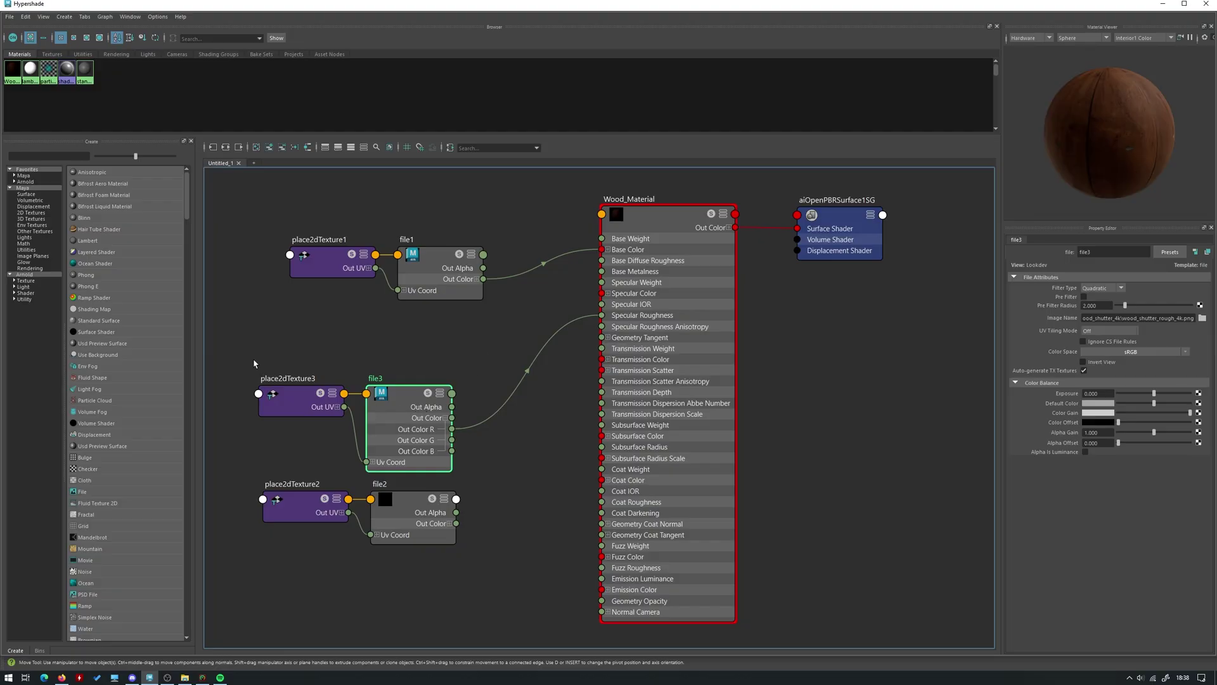
{"action": "left_click_drag", "start_coordinate": [254, 362], "coordinate": [435, 409]}
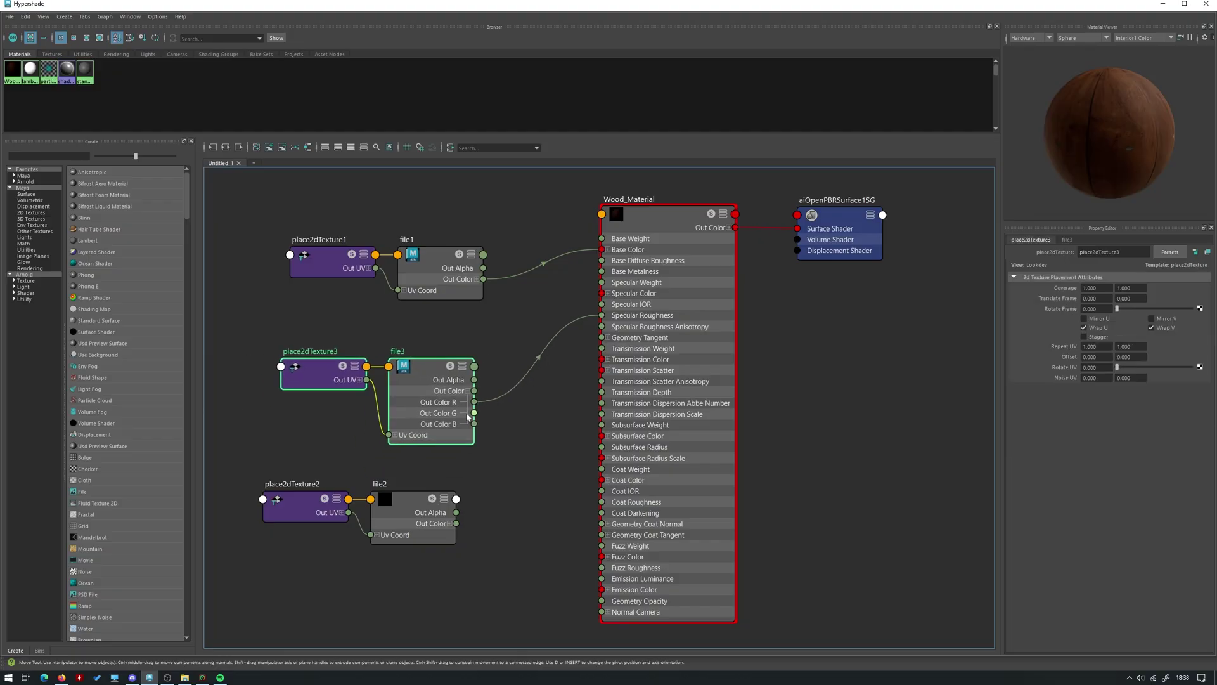
- Set the file3 roughness texture's color space to Raw and enable Alpha is Luminance
{"action": "left_click", "coordinate": [435, 409]}
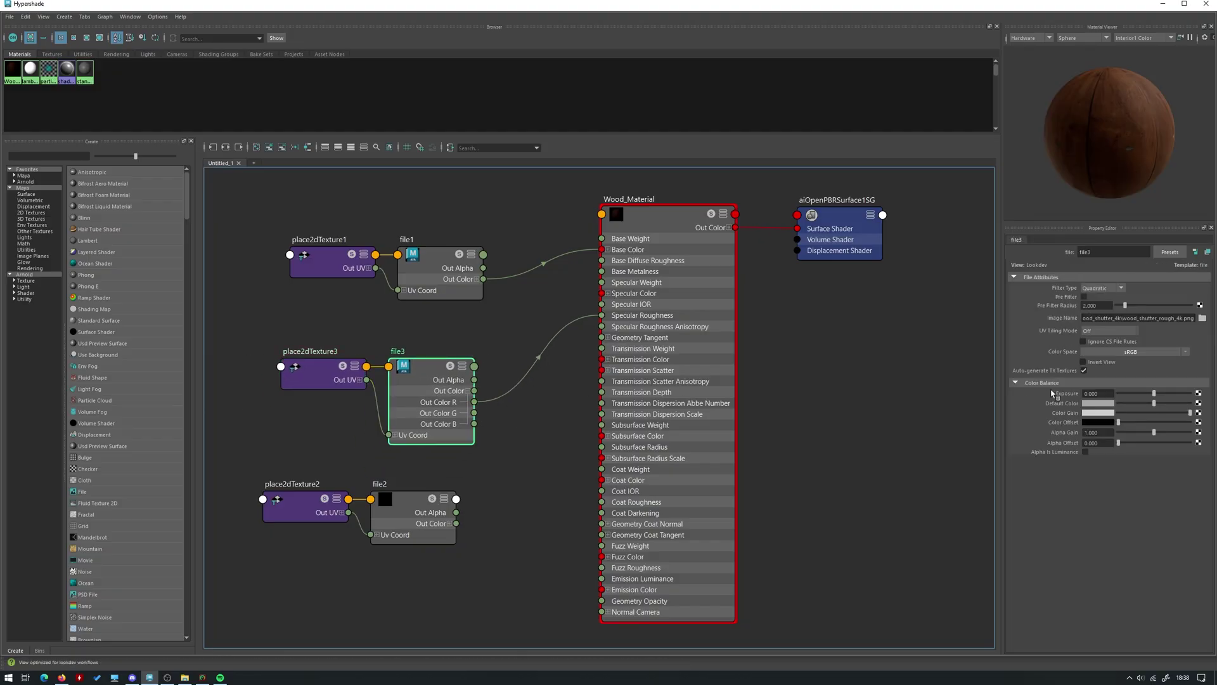
{"action": "left_click", "coordinate": [1126, 352]}
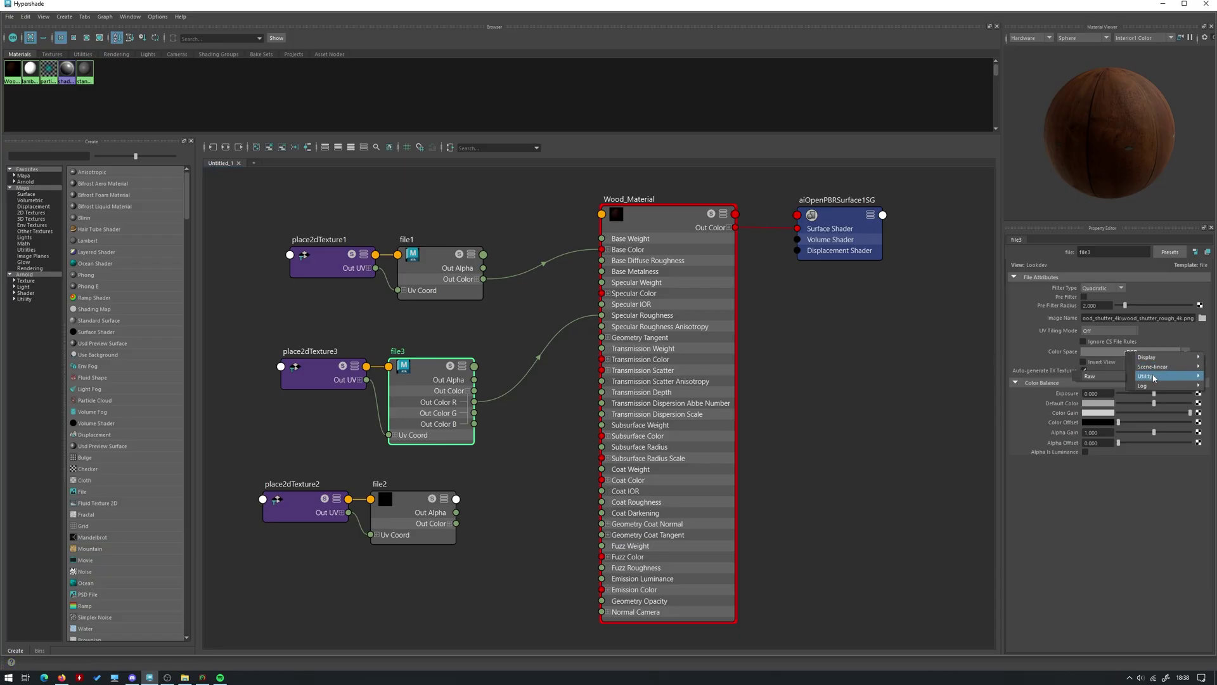
{"action": "left_click", "coordinate": [1093, 376]}
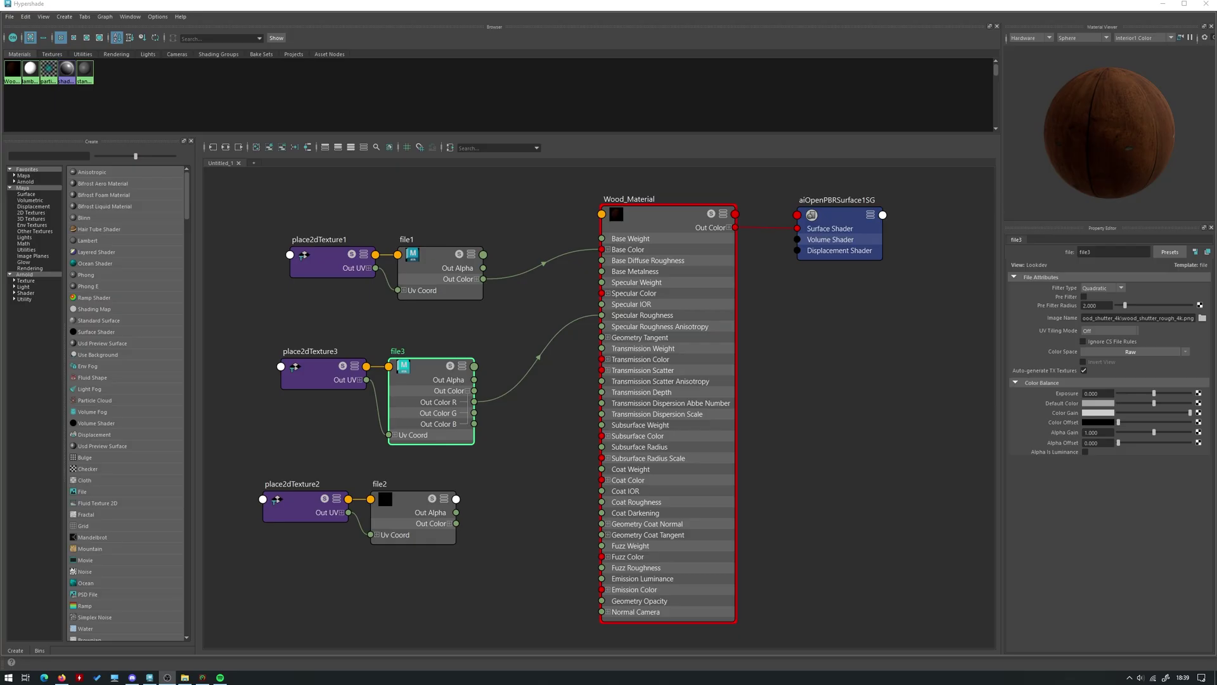
{"action": "left_click", "coordinate": [424, 380]}
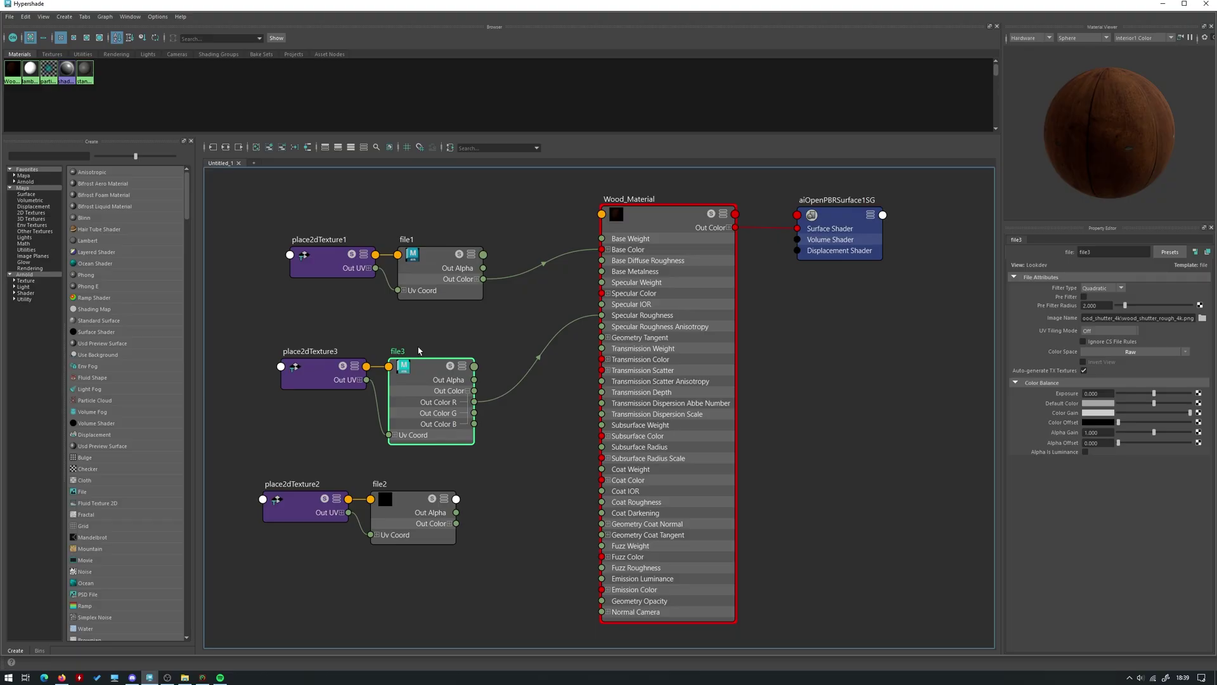
{"action": "left_click", "coordinate": [1127, 352]}
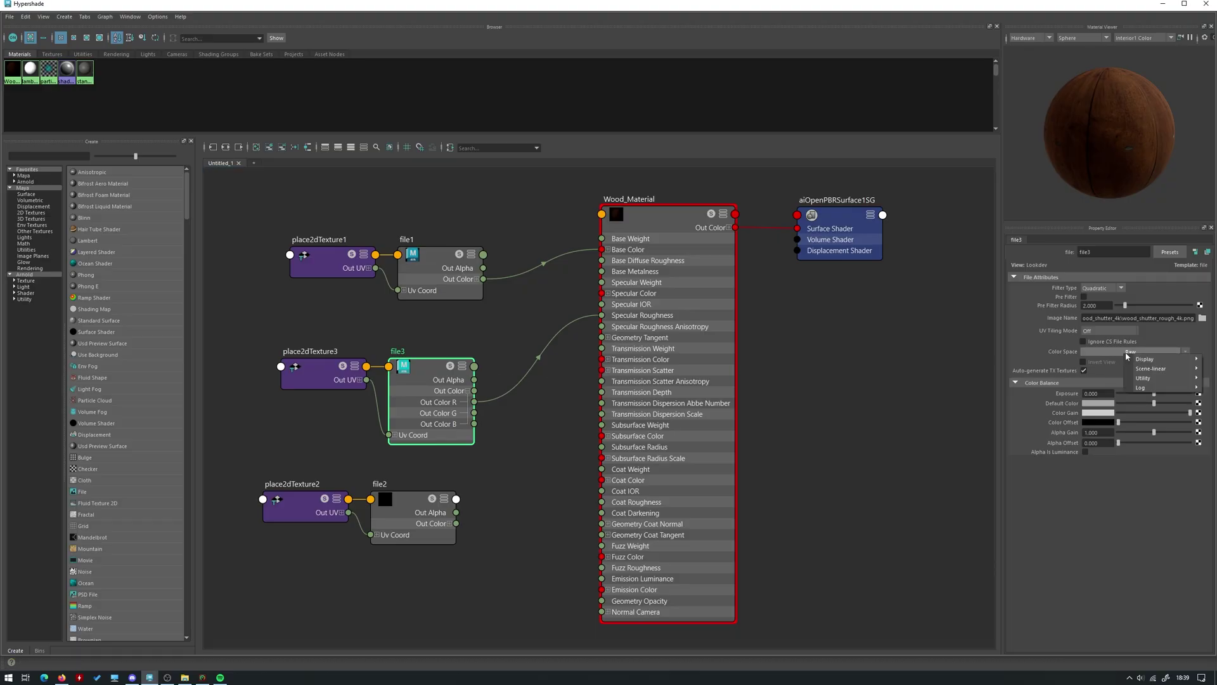
{"action": "left_click", "coordinate": [523, 455]}
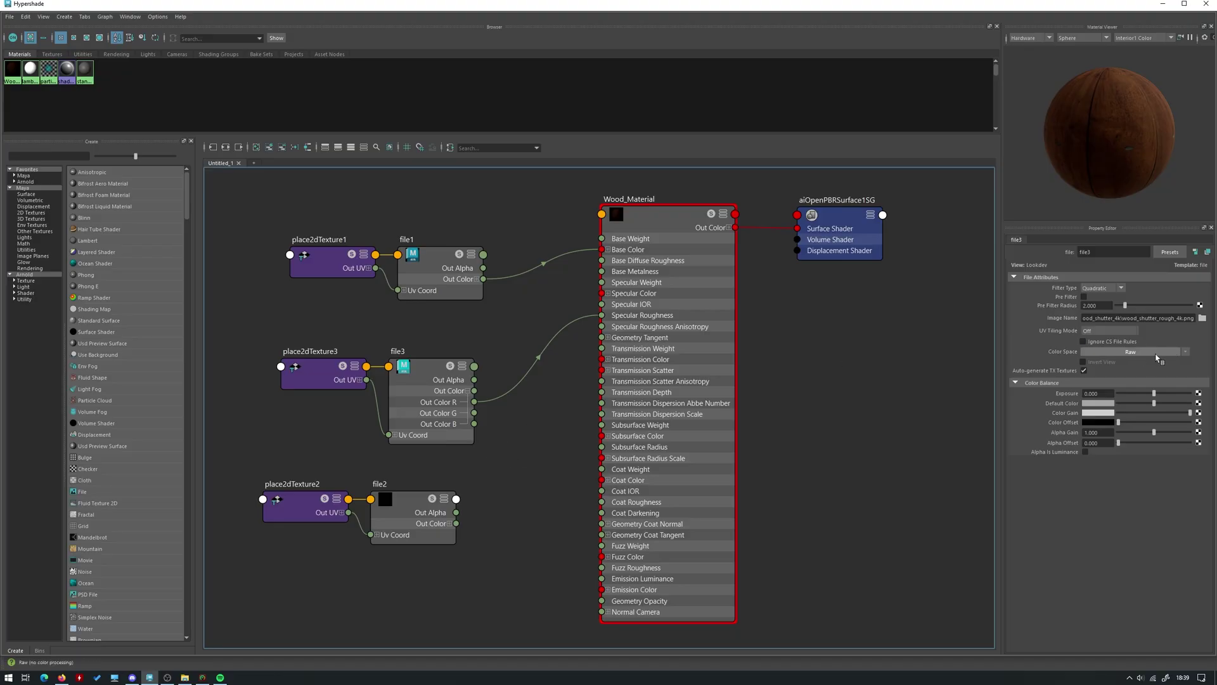
{"action": "left_click", "coordinate": [1084, 452]}
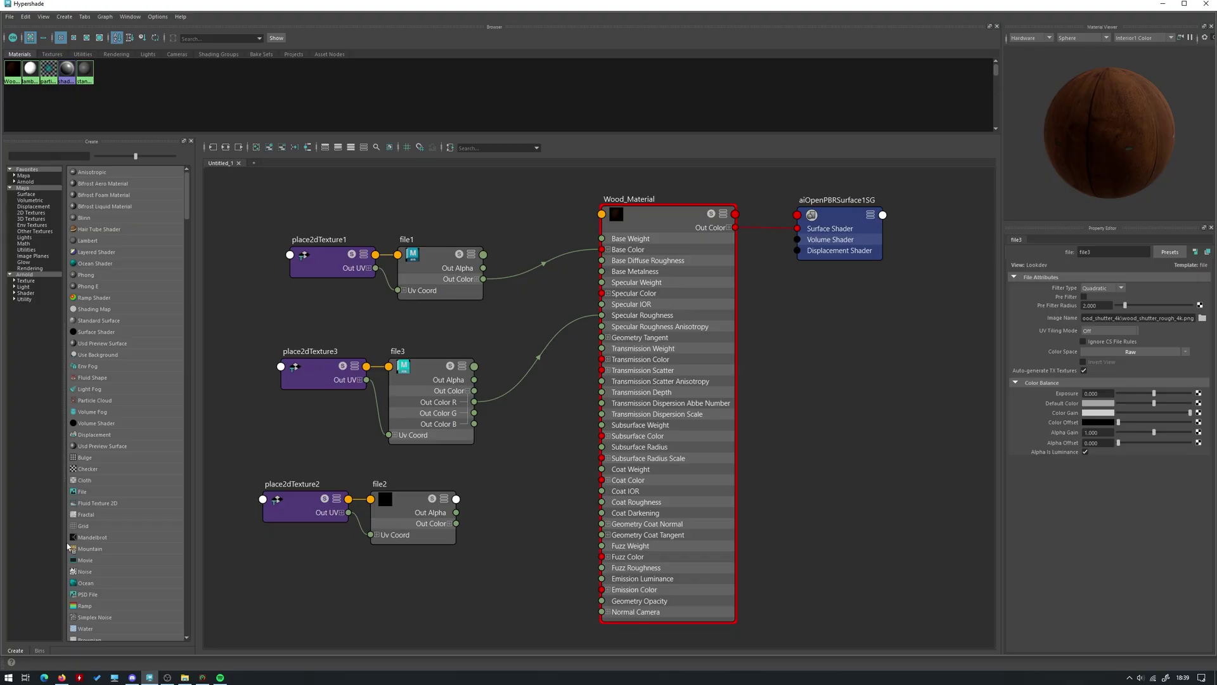
{"action": "key", "text": "alt+Tab"}
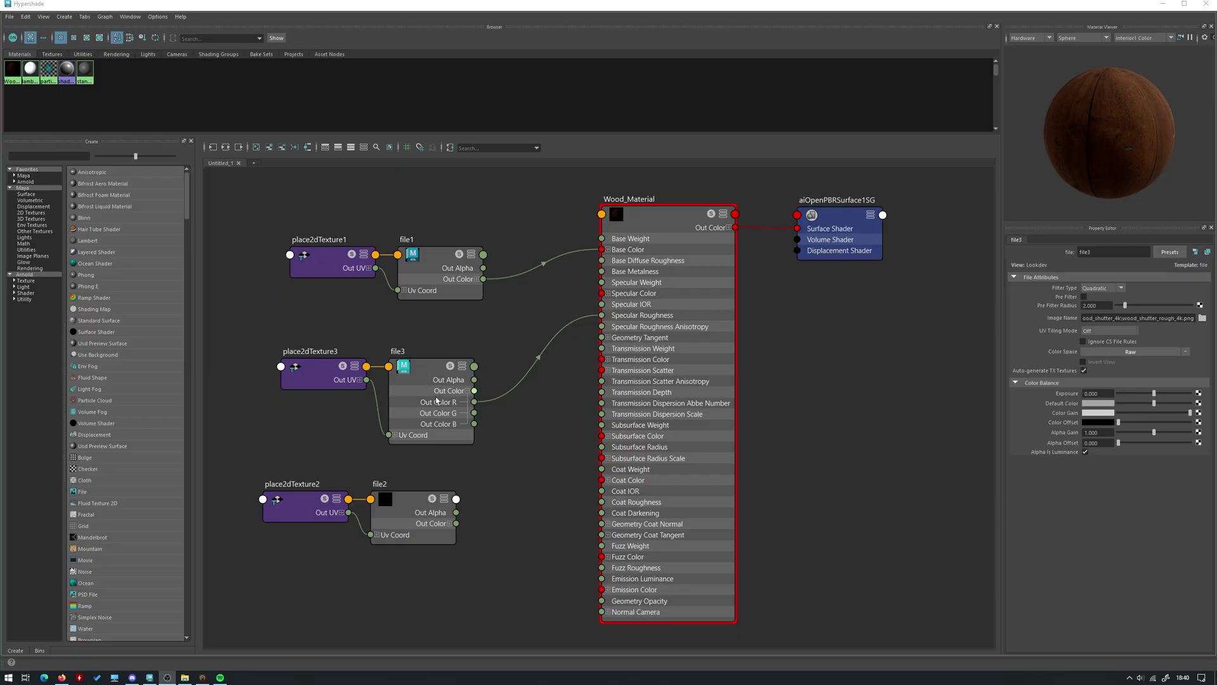
- Load wood_shutter_nor_gl_4k.png from the wood_shutter_4k folder into the file2 node
{"action": "left_click", "coordinate": [412, 538]}
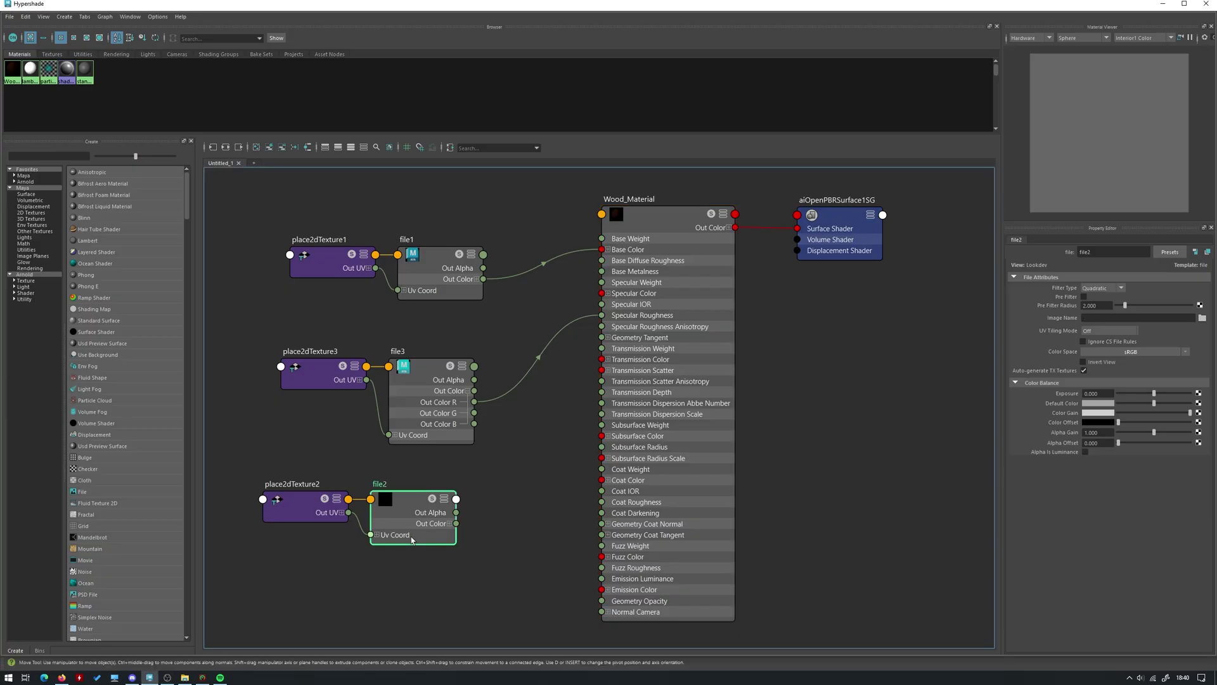
{"action": "left_click", "coordinate": [1203, 318]}
{"action": "triple_click", "coordinate": [605, 197]}
{"action": "type", "text": "E:\\Videos\\Longform Videos\\Maya & Arnold How to Setup Material PBR\\Edit Files\\wood_shutter_4k"}
{"action": "key", "text": "Return"}
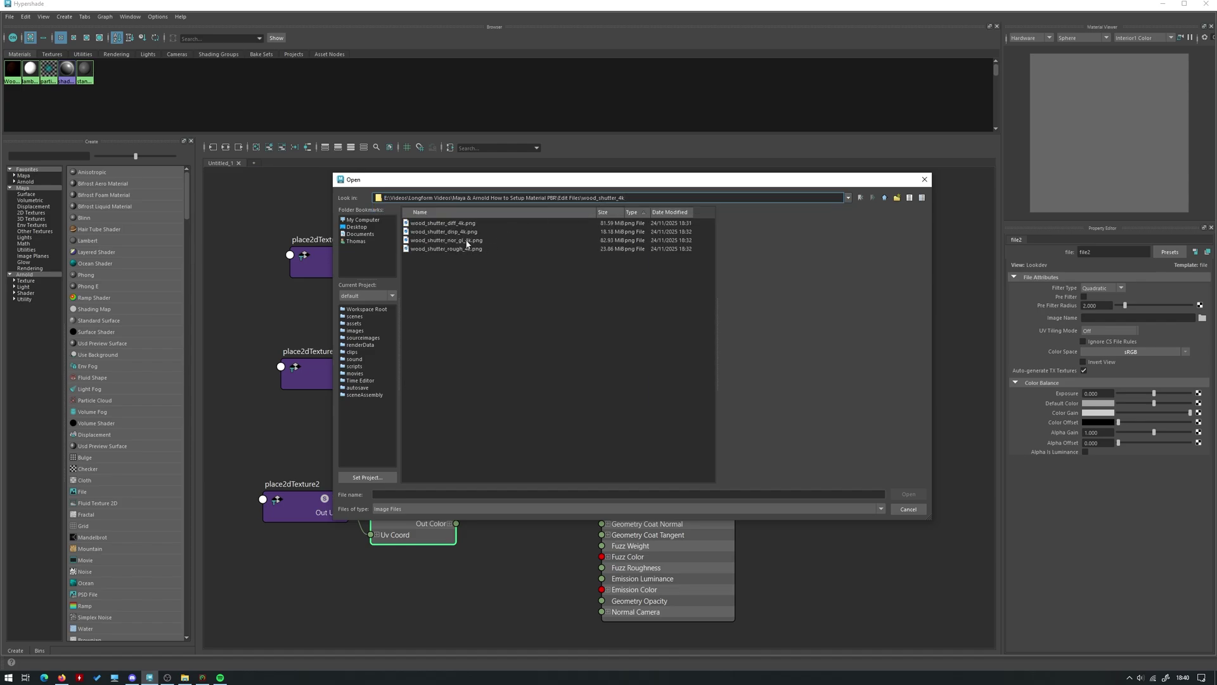
{"action": "left_click", "coordinate": [446, 239]}
{"action": "left_click", "coordinate": [909, 494]}
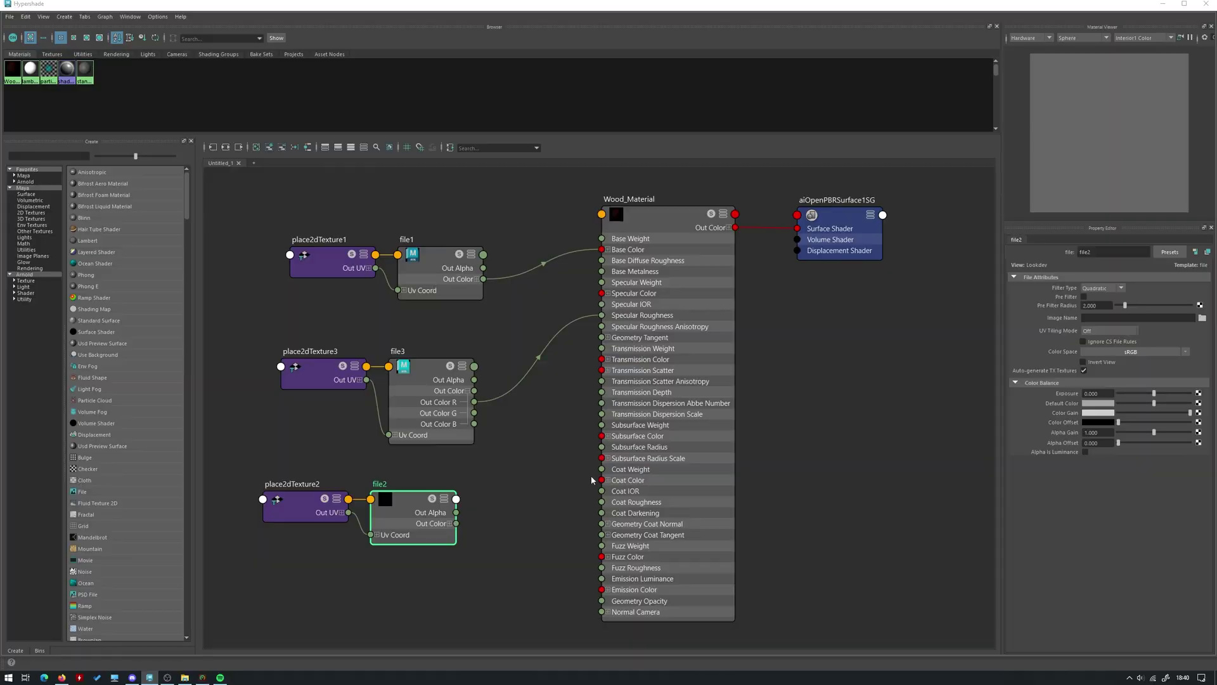
- Set the file2 normal texture's color space to Raw and connect its Out Color to Wood_Material's Normal Camera
{"action": "left_click", "coordinate": [1107, 353]}
{"action": "mouse_move", "coordinate": [1140, 374]}
{"action": "left_click", "coordinate": [1089, 374]}
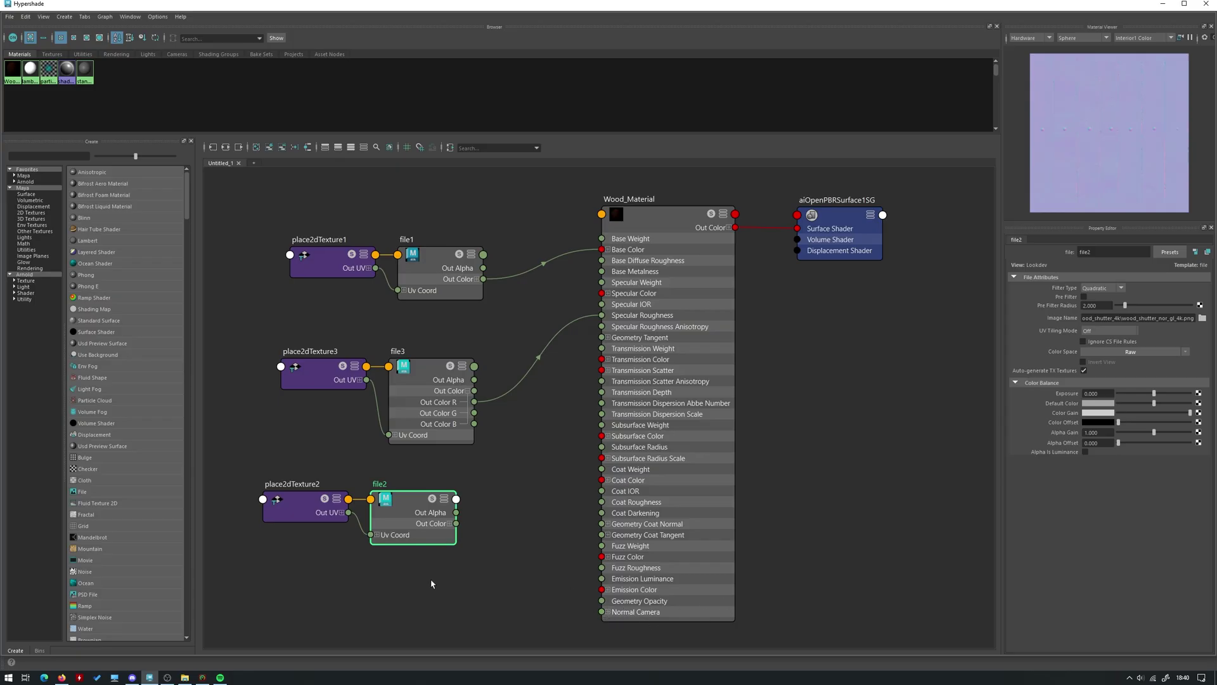
{"action": "left_click_drag", "start_coordinate": [455, 523], "coordinate": [602, 611]}
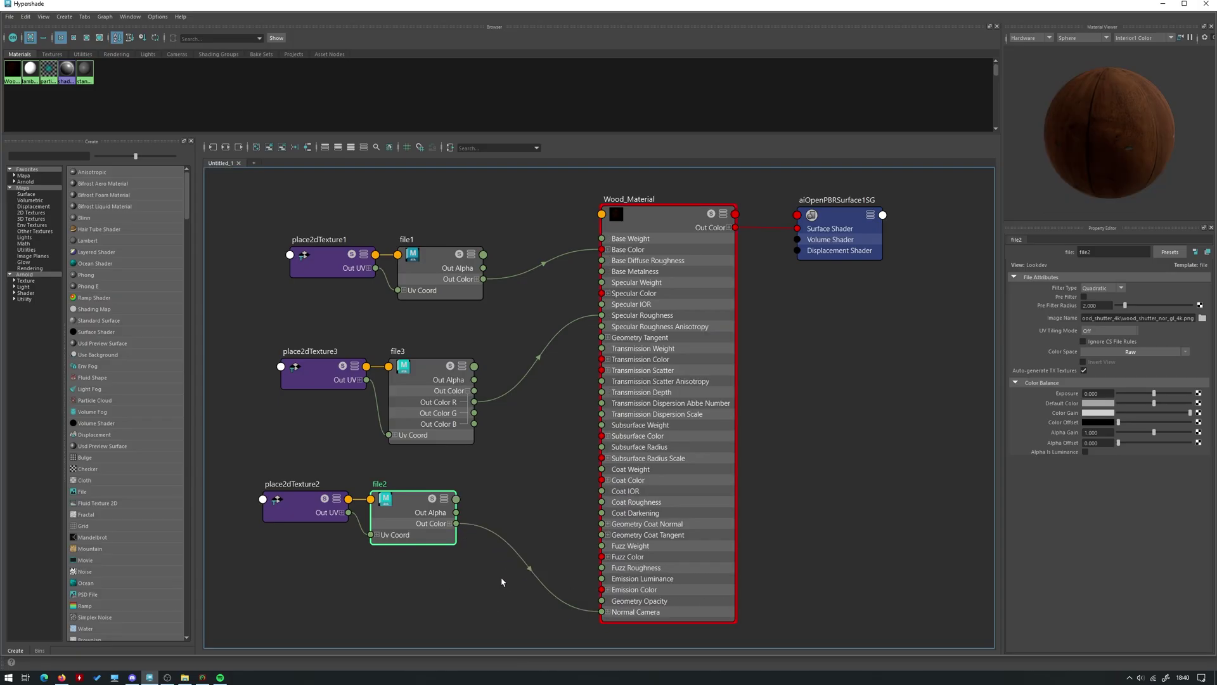
- Move file2 and its placement node farther from Wood_Material and remove file2's connection to Normal Camera
{"action": "left_click_drag", "start_coordinate": [494, 575], "coordinate": [330, 491]}
{"action": "left_click_drag", "start_coordinate": [415, 531], "coordinate": [374, 575]}
{"action": "left_click", "coordinate": [435, 573]}
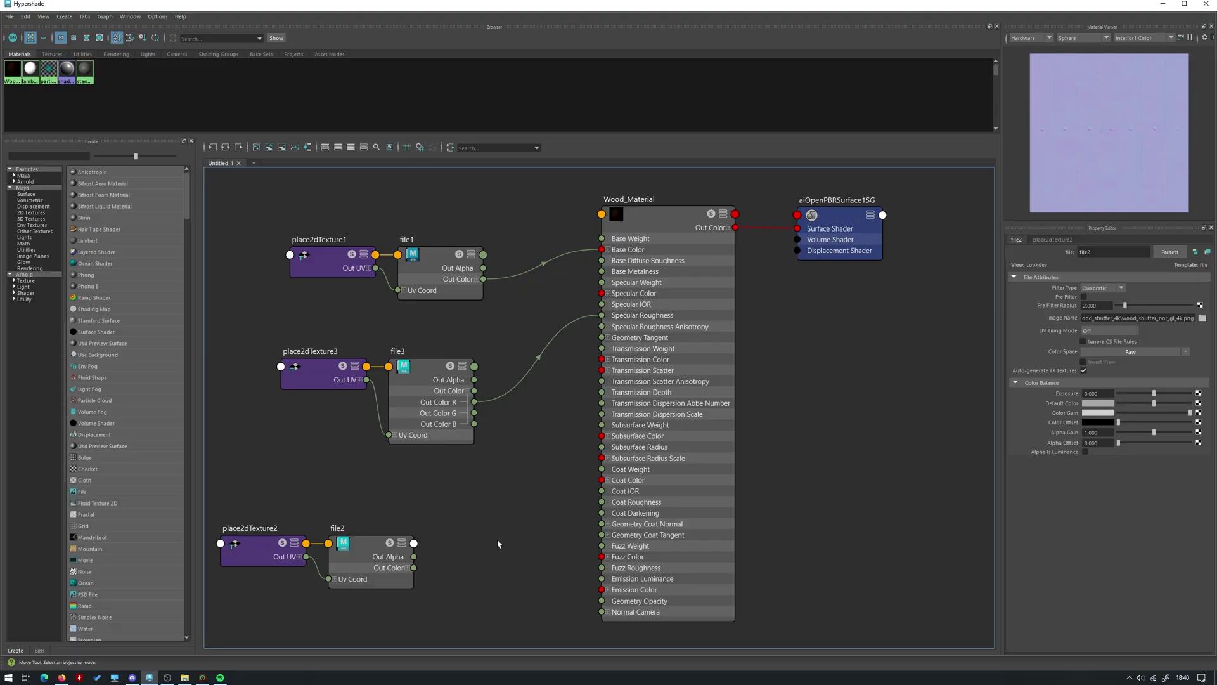
- Add an aiNormalMap node to the graph and place it between file2 and Wood_Material
{"action": "key", "text": "Tab"}
{"action": "type", "text": "norm"}
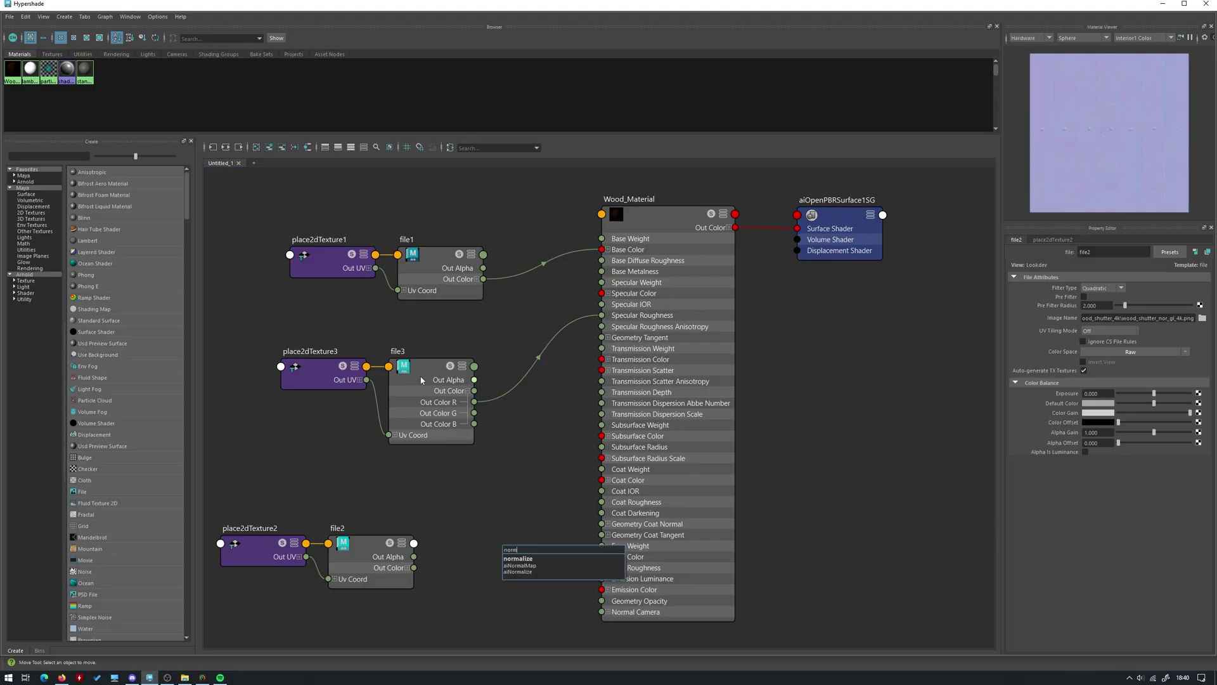
{"action": "key", "text": "Down"}
{"action": "key", "text": "Return"}
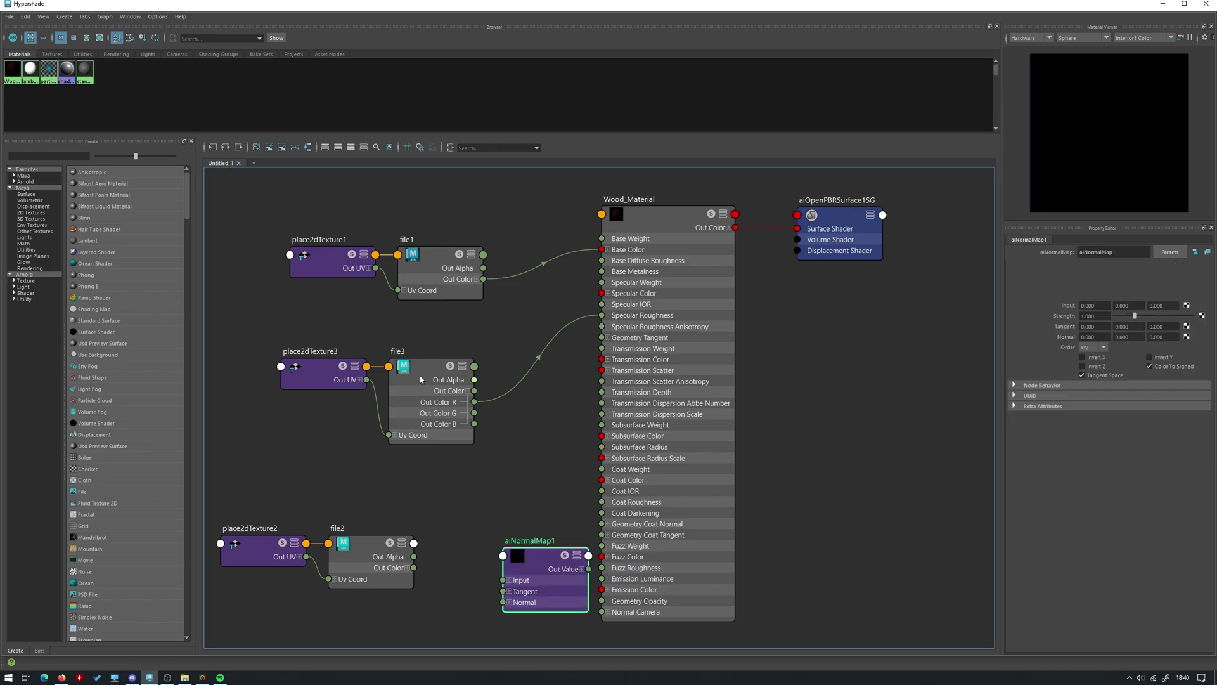
{"action": "left_click_drag", "start_coordinate": [538, 579], "coordinate": [508, 559]}
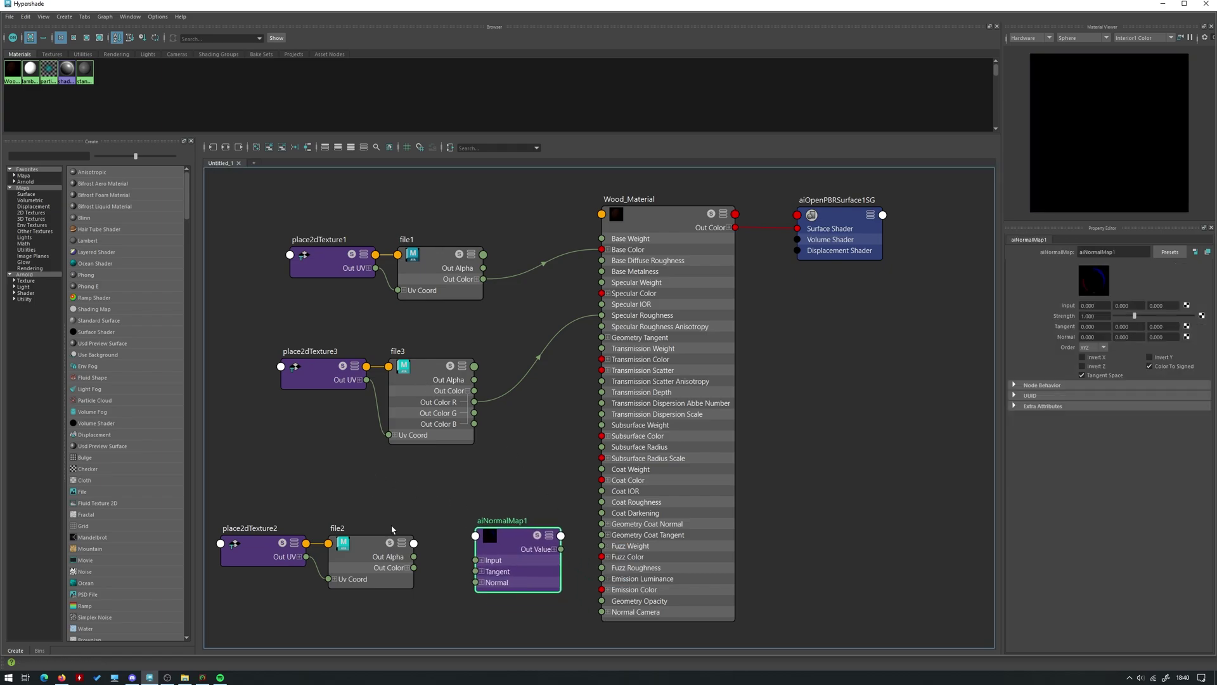
- Connect file2's Out Color to aiNormalMap1's Input and its Out Value to Wood_Material's Normal Camera, and adjust the normal map node's position slightly
{"action": "left_click_drag", "start_coordinate": [413, 568], "coordinate": [480, 560]}
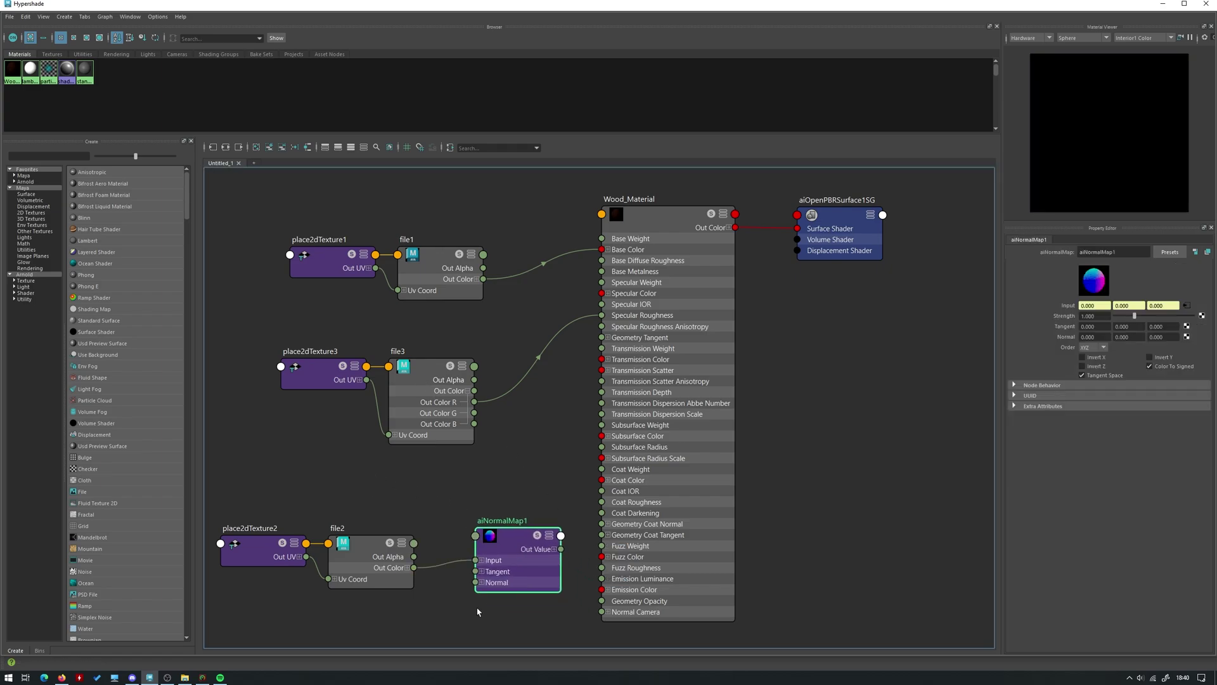
{"action": "left_click_drag", "start_coordinate": [561, 549], "coordinate": [602, 612]}
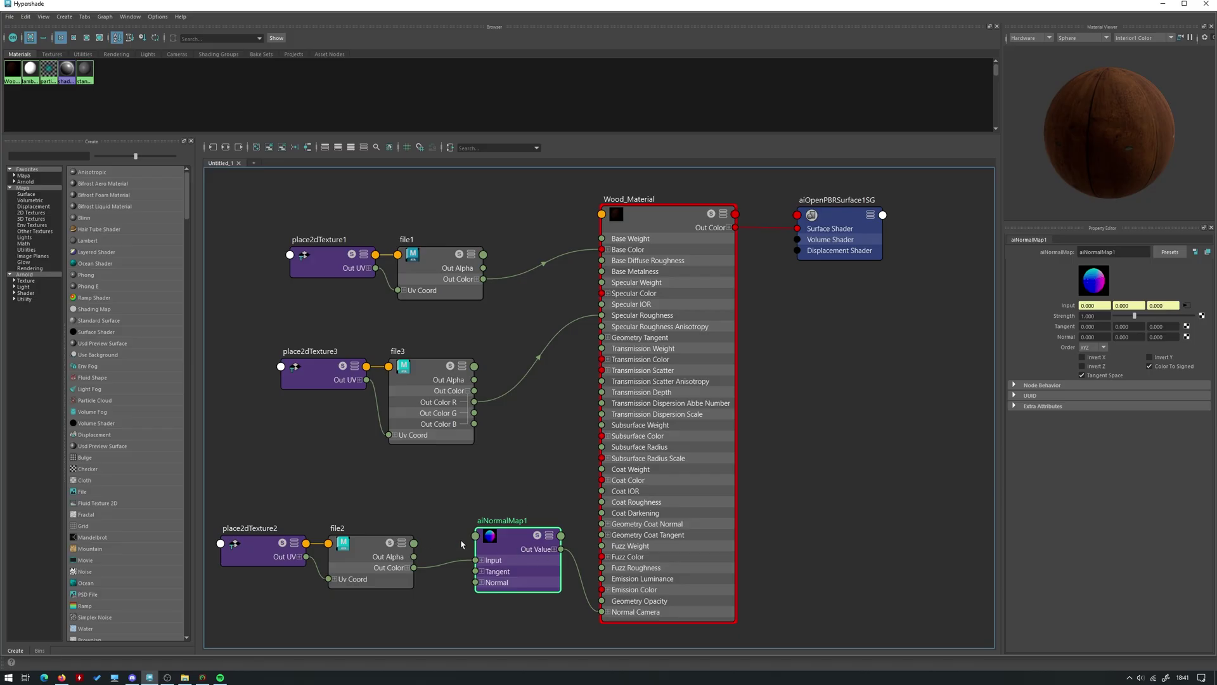
{"action": "left_click", "coordinate": [652, 324]}
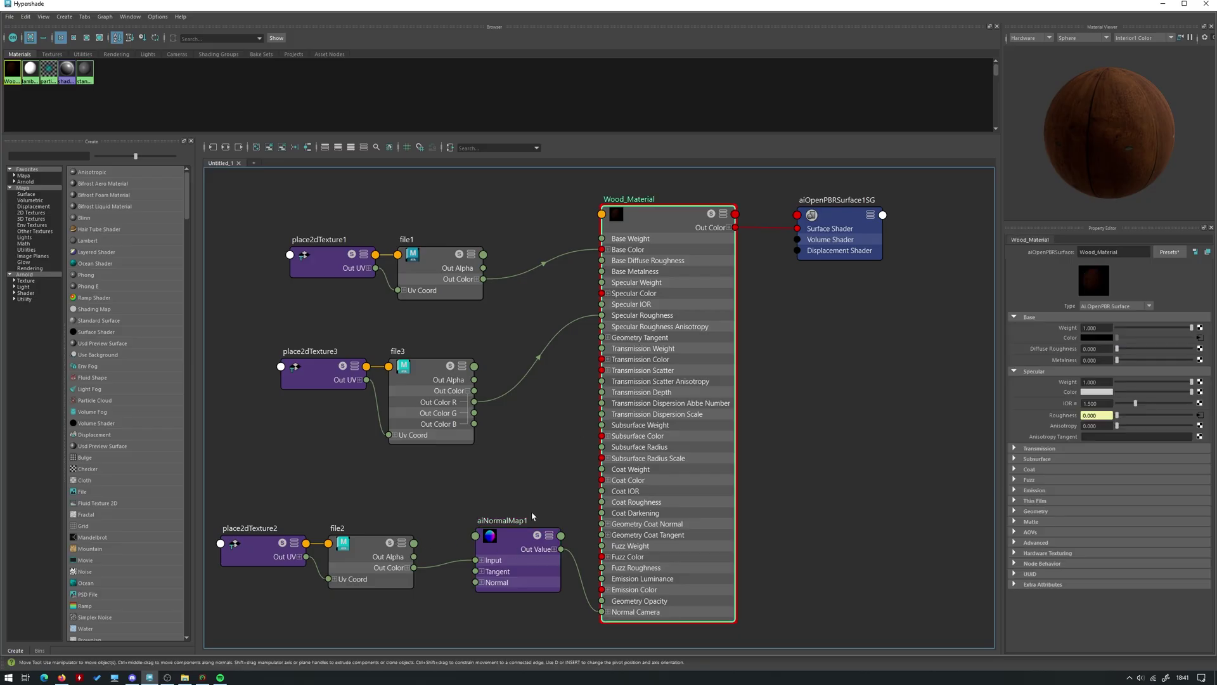
{"action": "left_click", "coordinate": [511, 540]}
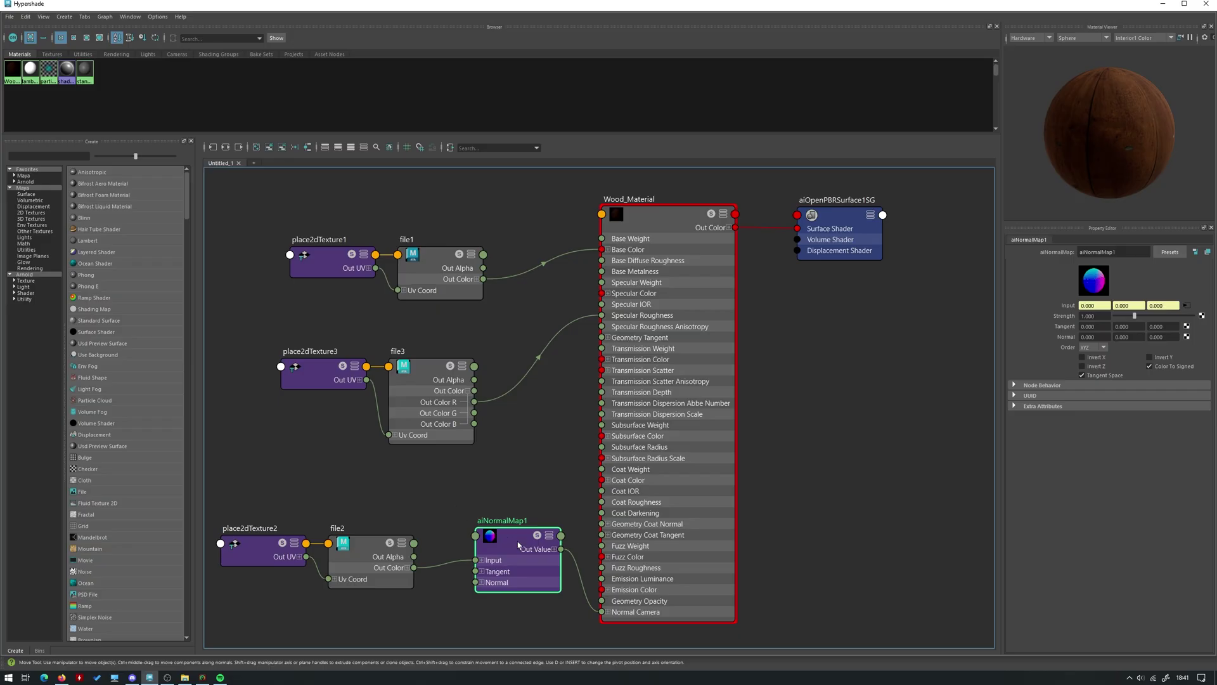
{"action": "left_click_drag", "start_coordinate": [519, 545], "coordinate": [512, 551]}
{"action": "left_click", "coordinate": [532, 467]}
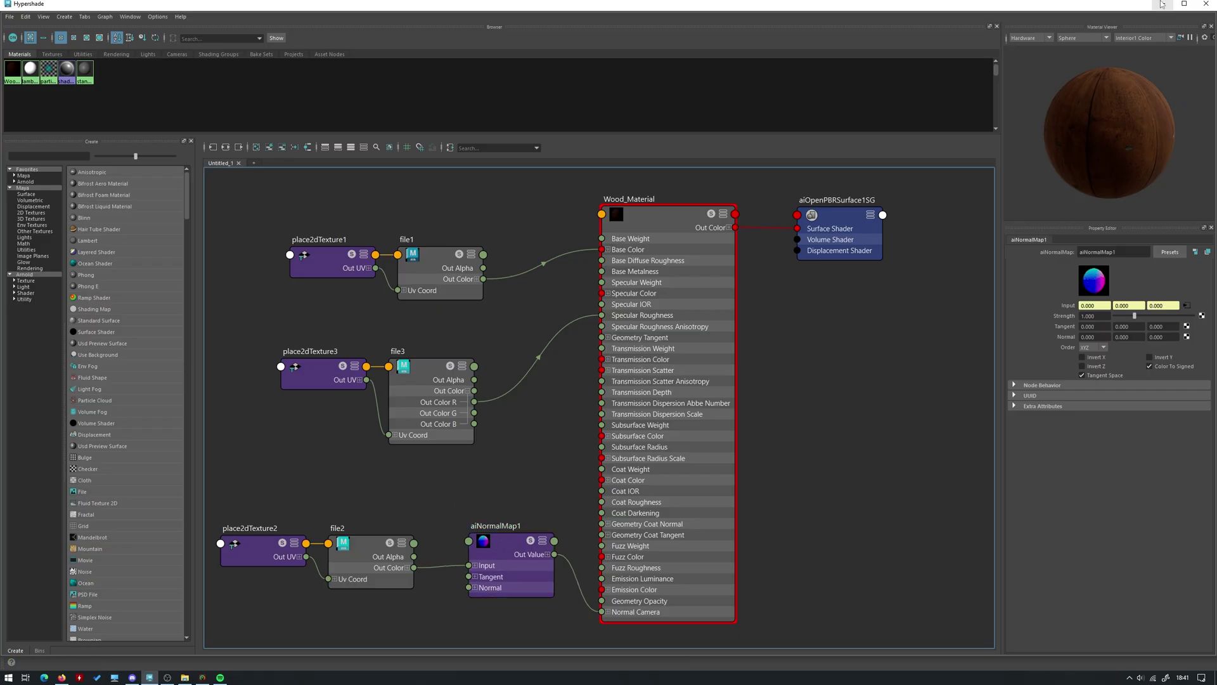
- Minimize Hypershade and trace the cube's Wood_Material Bump Mapping under Geometry through aiNormalMap1 to the file2 texture
{"action": "left_click", "coordinate": [1162, 4]}
{"action": "left_click_drag", "start_coordinate": [663, 272], "coordinate": [525, 327], "text": "alt"}
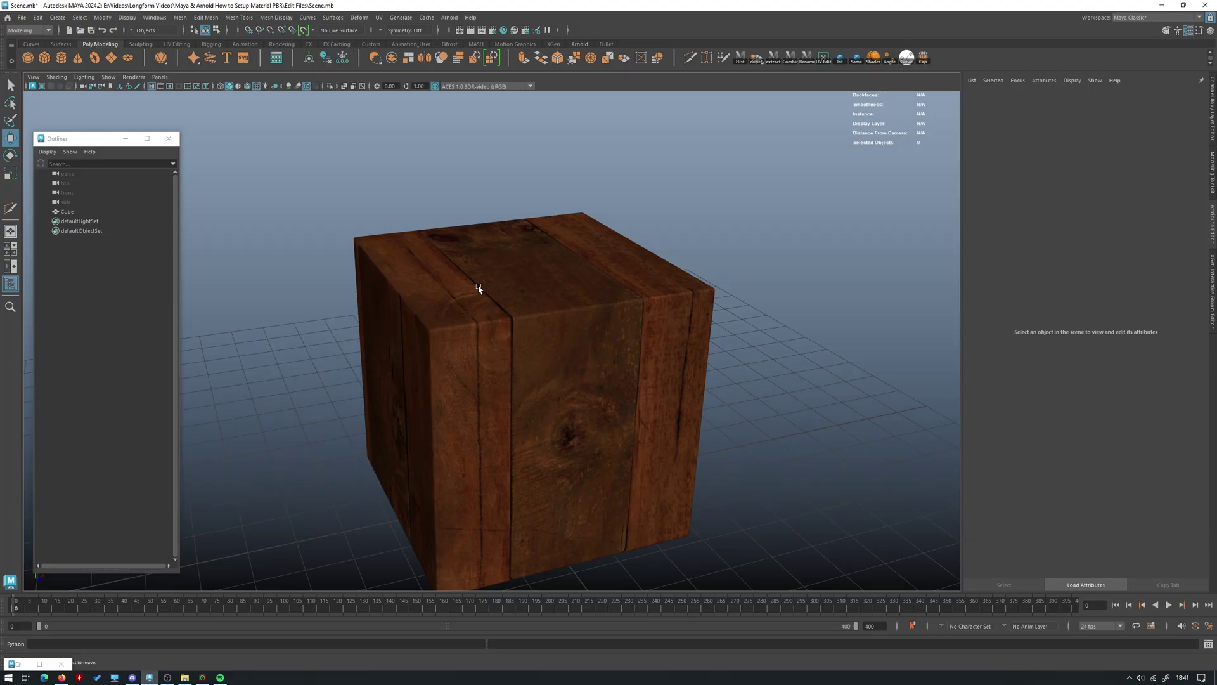
{"action": "left_click_drag", "start_coordinate": [469, 290], "coordinate": [508, 304], "text": "alt"}
{"action": "left_click", "coordinate": [508, 304]}
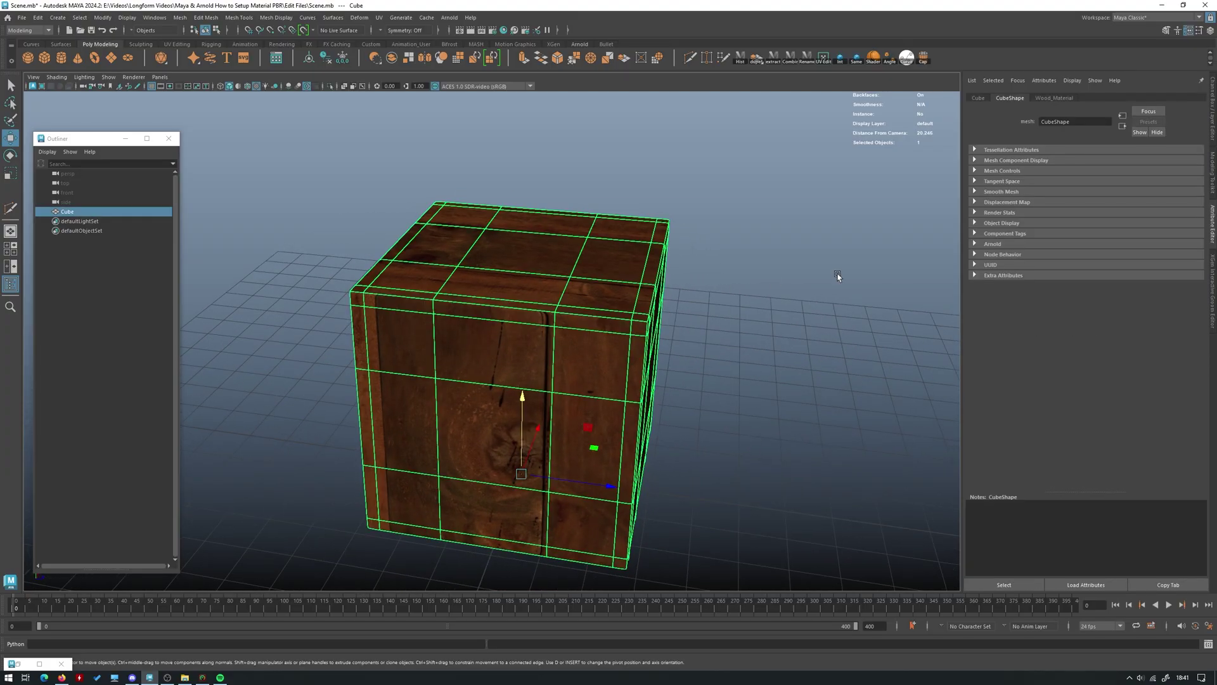
{"action": "left_click", "coordinate": [1054, 98]}
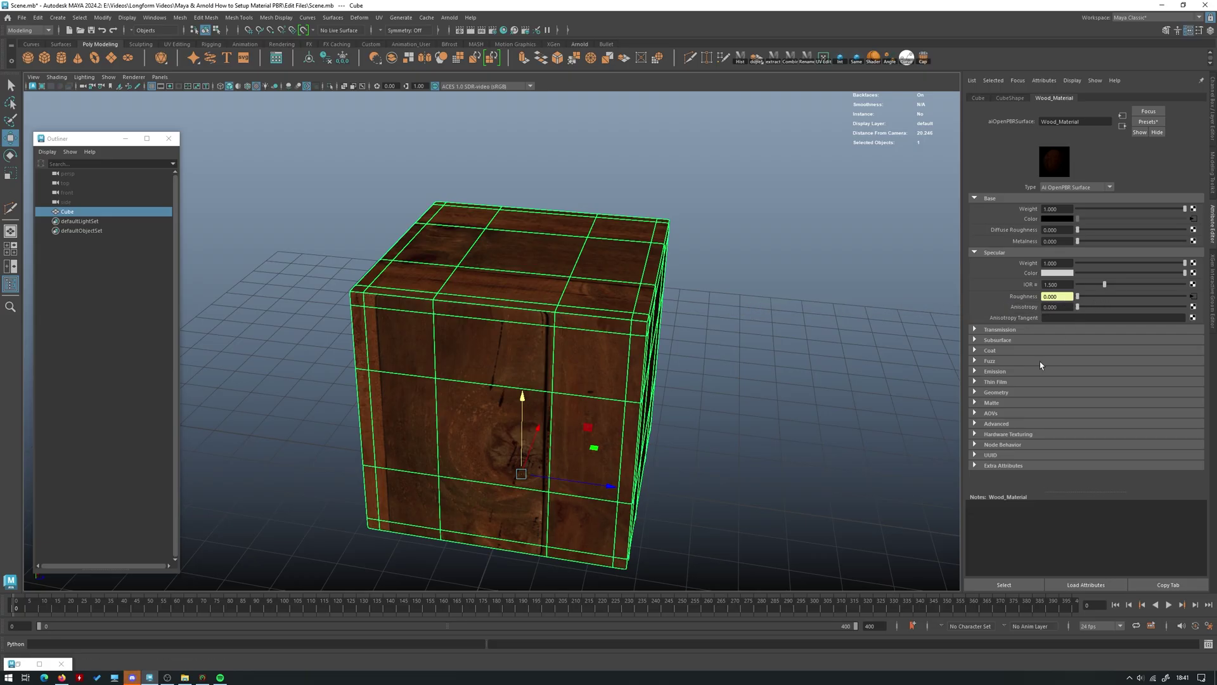
{"action": "left_click", "coordinate": [1037, 391]}
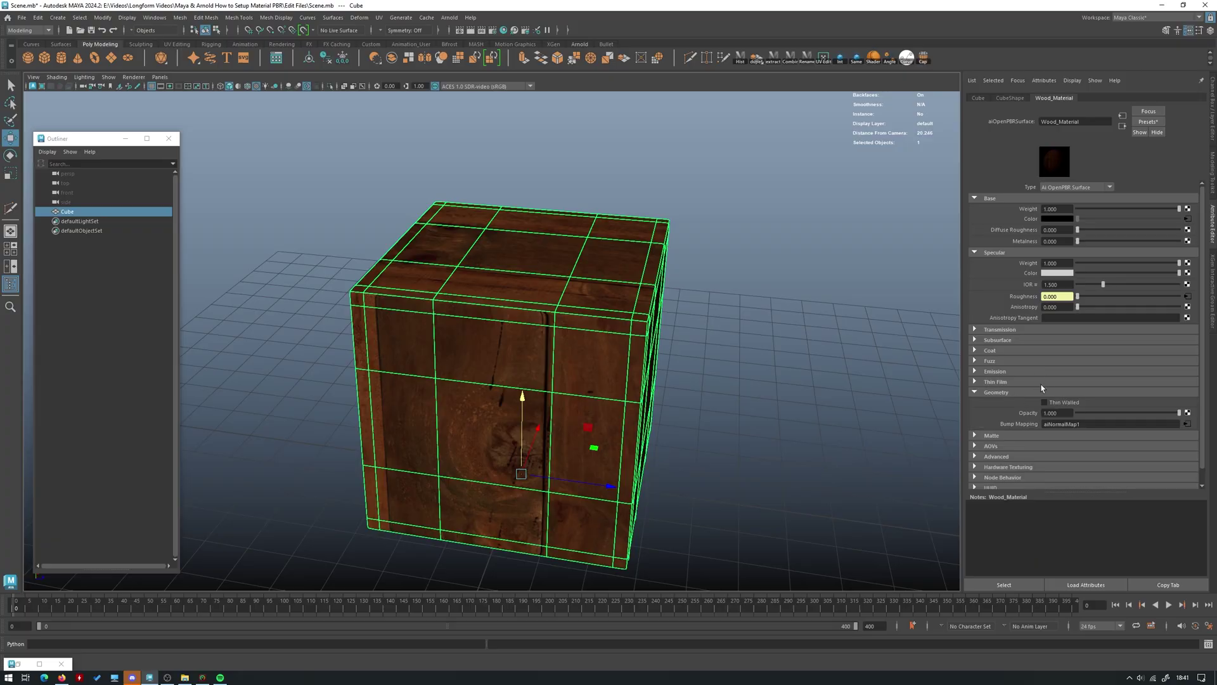
{"action": "left_click", "coordinate": [1187, 423]}
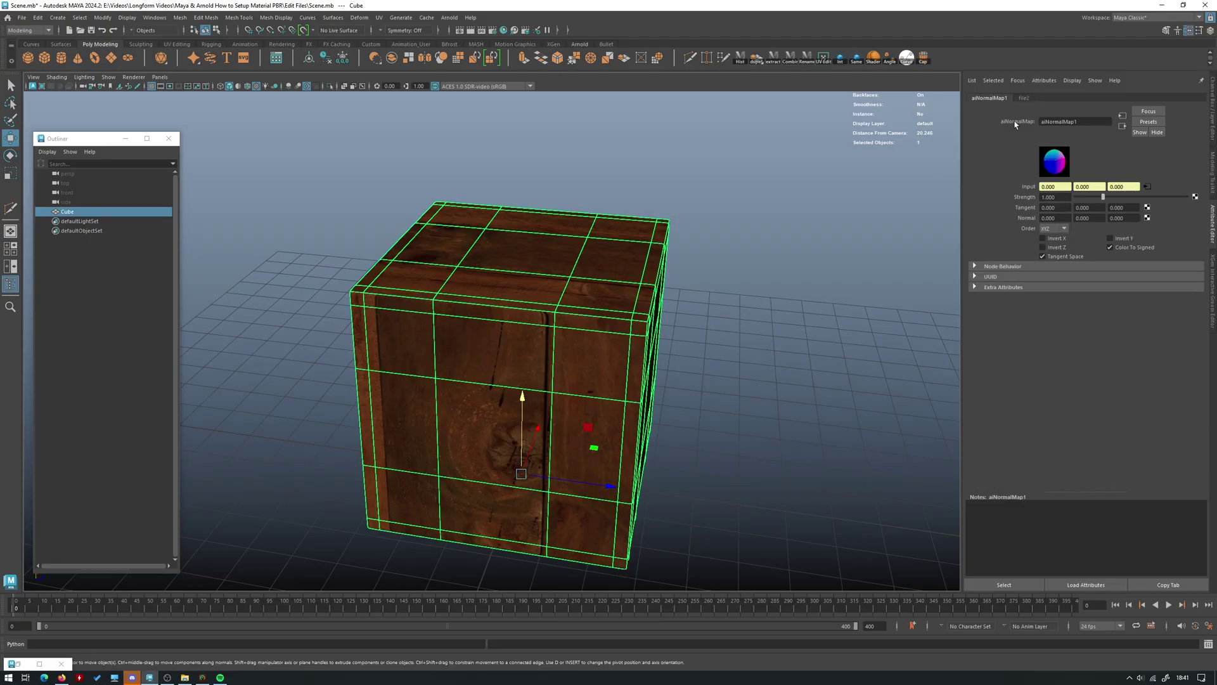
{"action": "left_click", "coordinate": [1023, 99]}
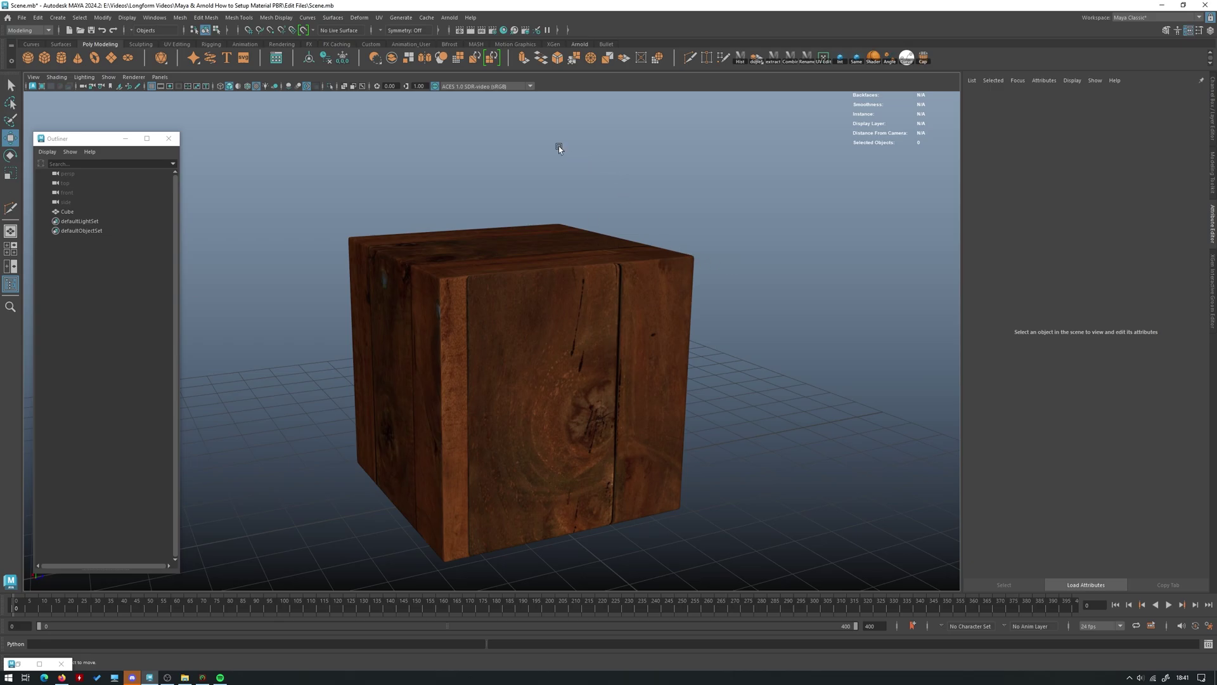
- Create a directional light in the scene and rotate it to tilt downward beside the cube
{"action": "left_click", "coordinate": [580, 44]}
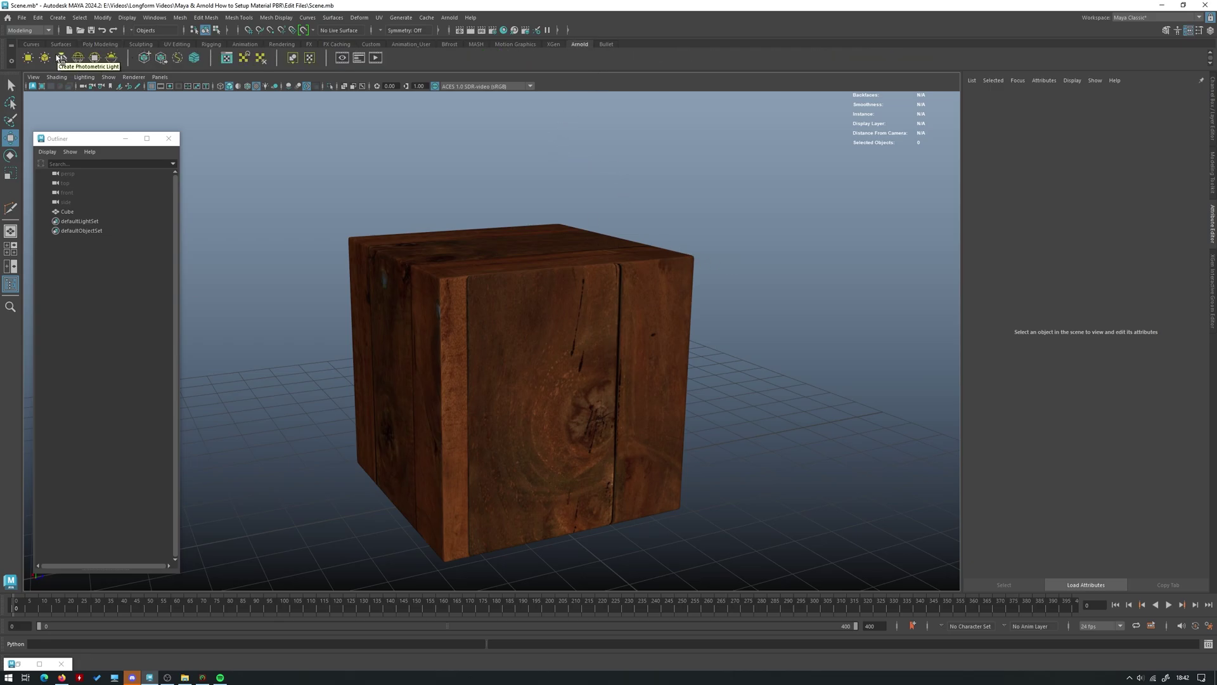
{"action": "left_click", "coordinate": [287, 45]}
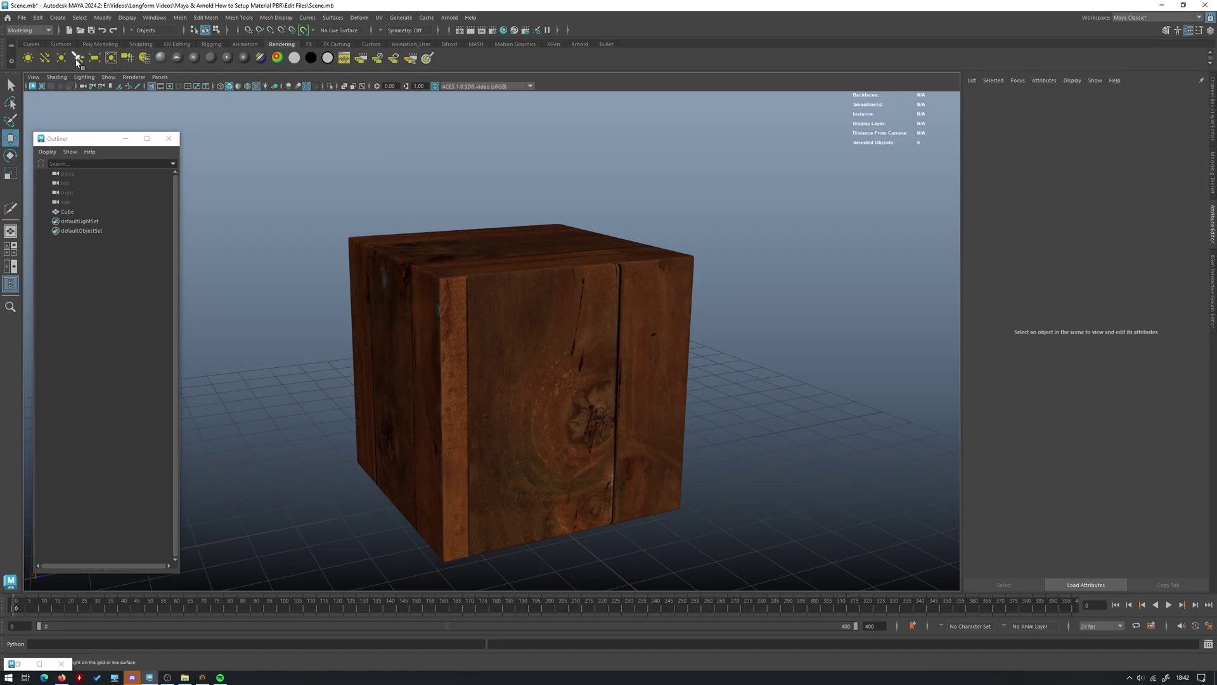
{"action": "left_click", "coordinate": [45, 58]}
{"action": "left_click_drag", "start_coordinate": [494, 519], "coordinate": [341, 485], "text": "alt"}
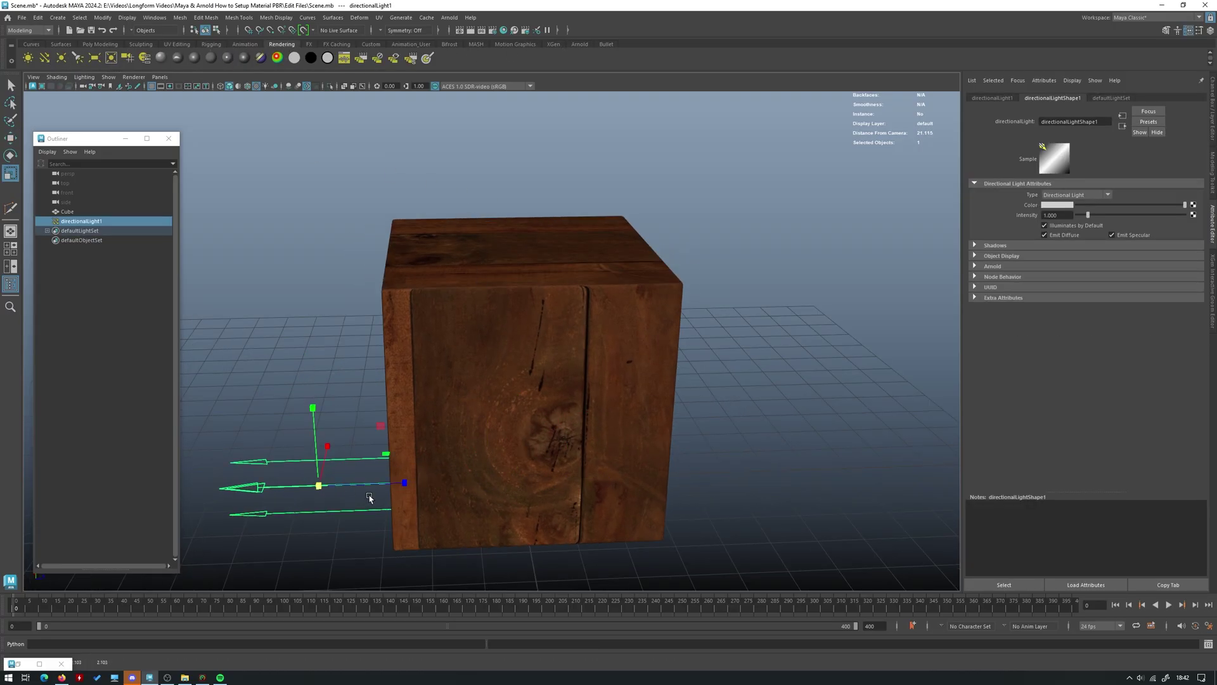
{"action": "key", "text": "e"}
{"action": "left_click_drag", "start_coordinate": [368, 426], "coordinate": [316, 410]}
{"action": "key", "text": "w"}
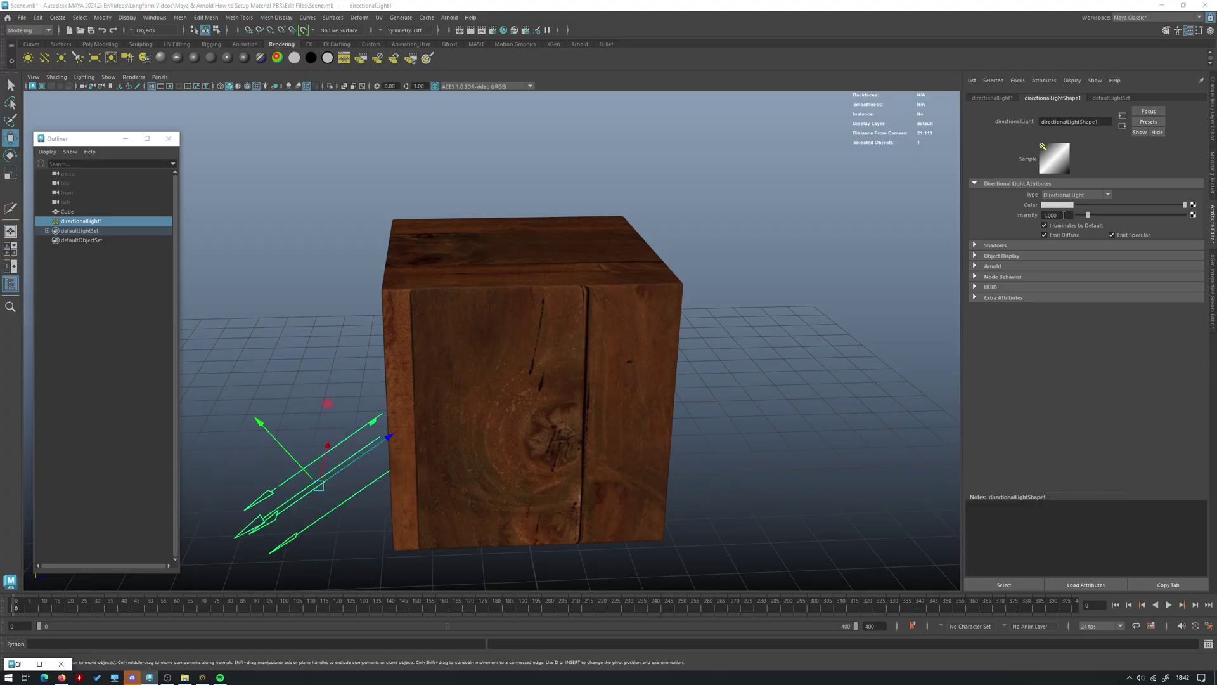
- Set Max Bounces to 10 in the directional light's Arnold visibility settings
{"action": "left_click", "coordinate": [992, 267]}
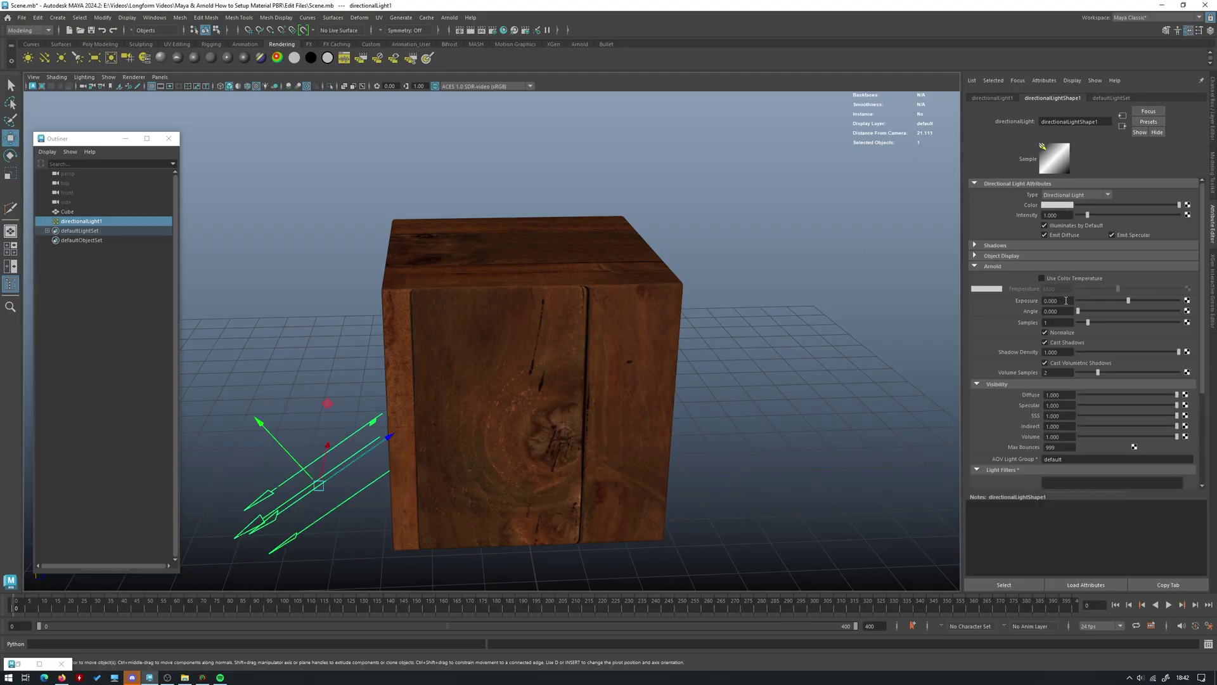
{"action": "left_click", "coordinate": [1060, 447]}
{"action": "type", "text": "10"}
{"action": "key", "text": "Return"}
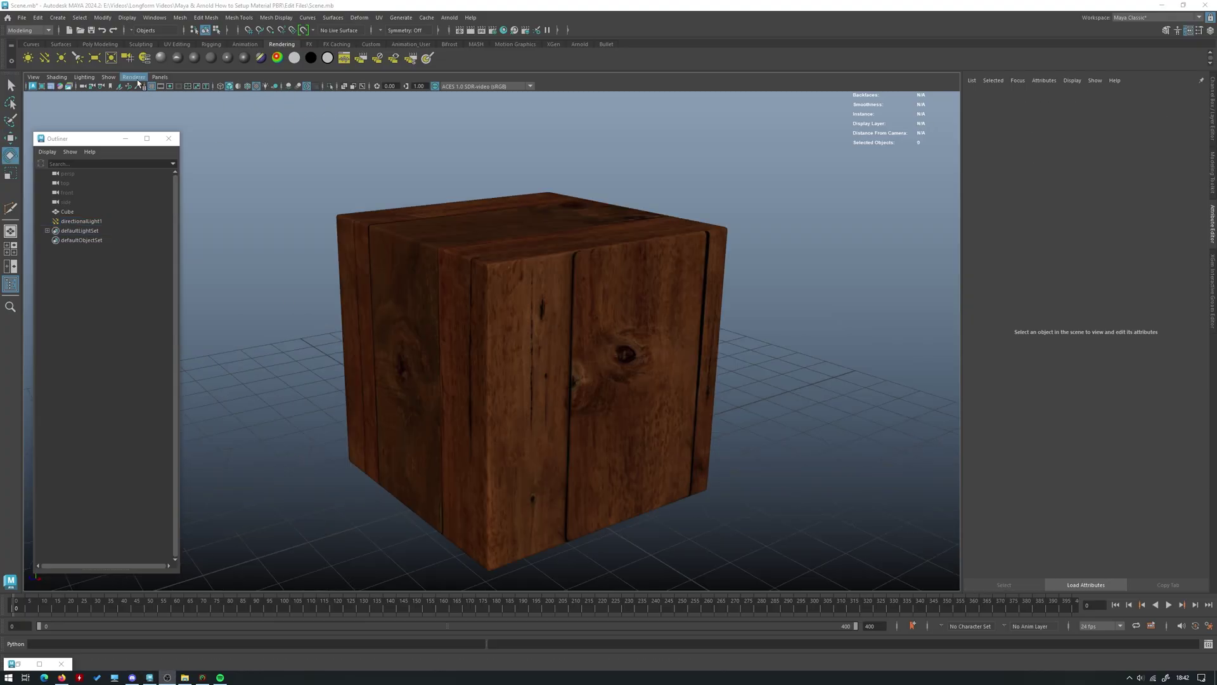
- Switch the viewport renderer from Viewport 2.0 to Arnold
{"action": "left_click", "coordinate": [134, 77]}
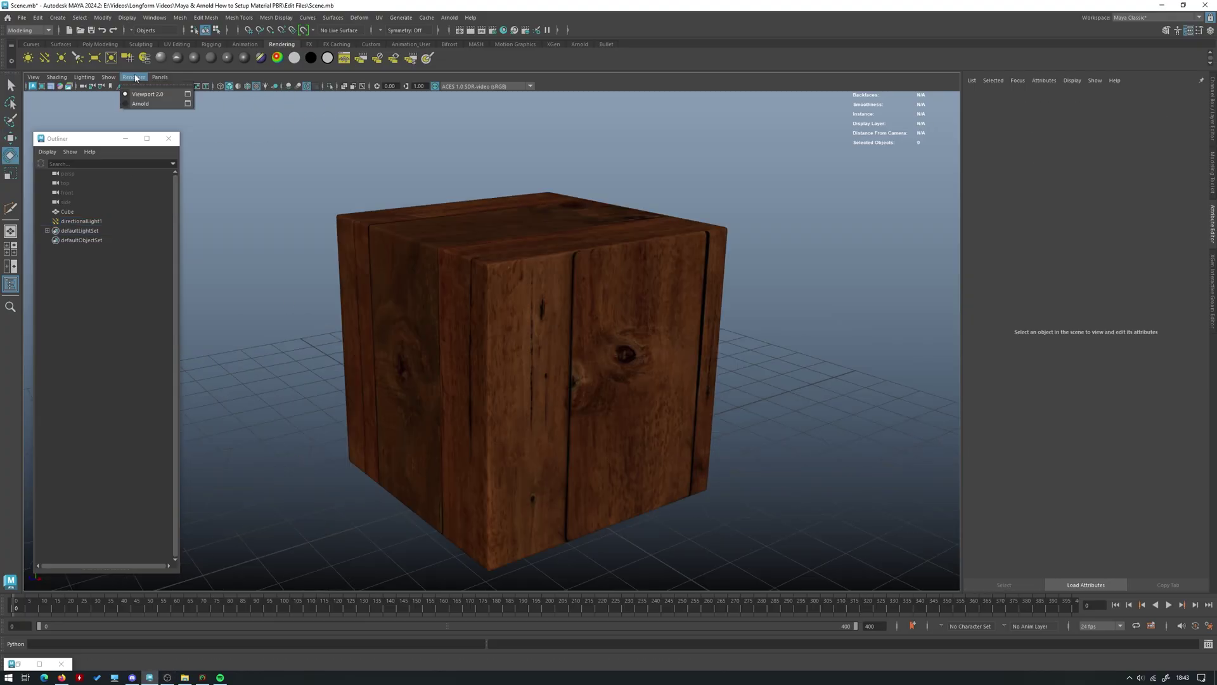
{"action": "left_click", "coordinate": [152, 103]}
{"action": "key", "text": "q"}
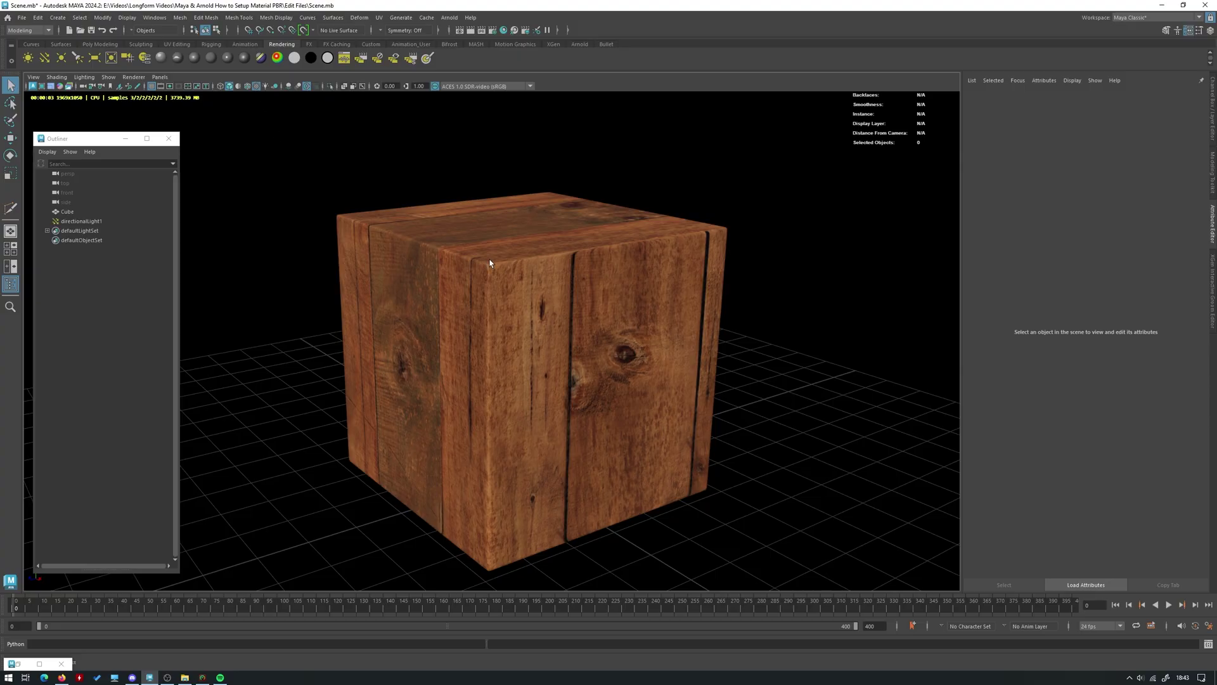
- Examine the Arnold-rendered wood surface on the cube up close and from several sides
{"action": "scroll", "coordinate": [593, 245], "scroll_direction": "up", "scroll_amount": 5}
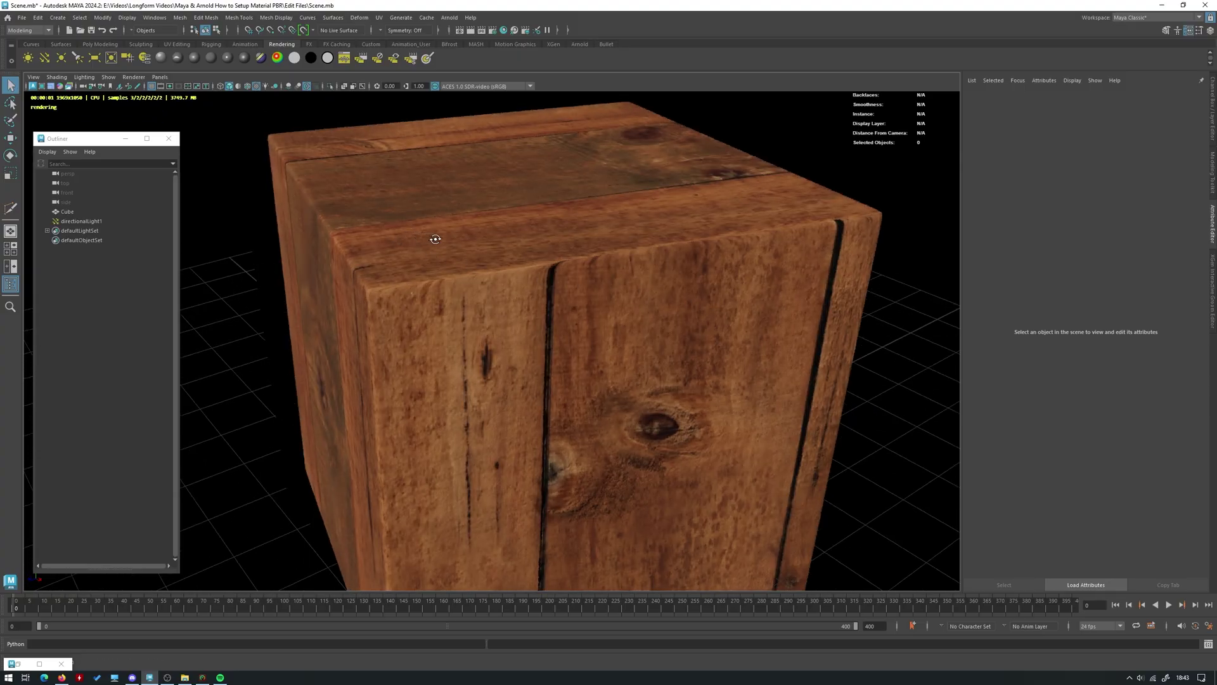
{"action": "left_click_drag", "start_coordinate": [444, 239], "coordinate": [515, 250], "text": "alt"}
{"action": "scroll", "coordinate": [619, 282], "scroll_direction": "up", "scroll_amount": 3}
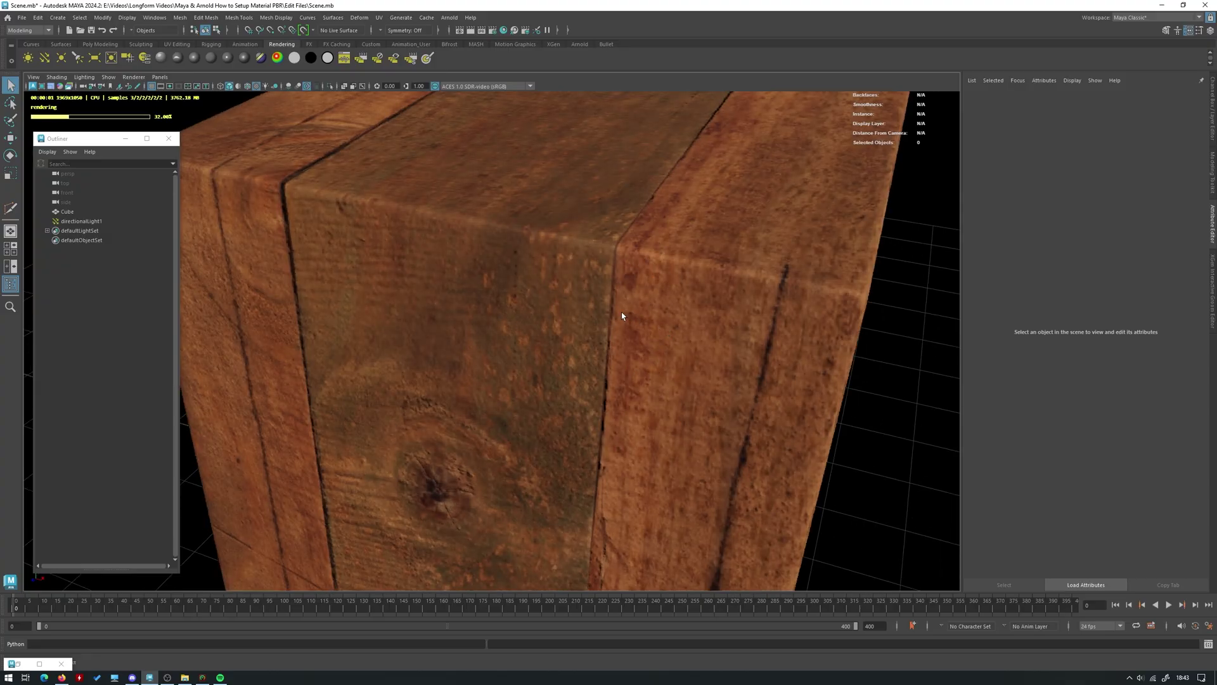
{"action": "scroll", "coordinate": [480, 187], "scroll_direction": "down", "scroll_amount": 5}
{"action": "scroll", "coordinate": [507, 190], "scroll_direction": "up", "scroll_amount": 3}
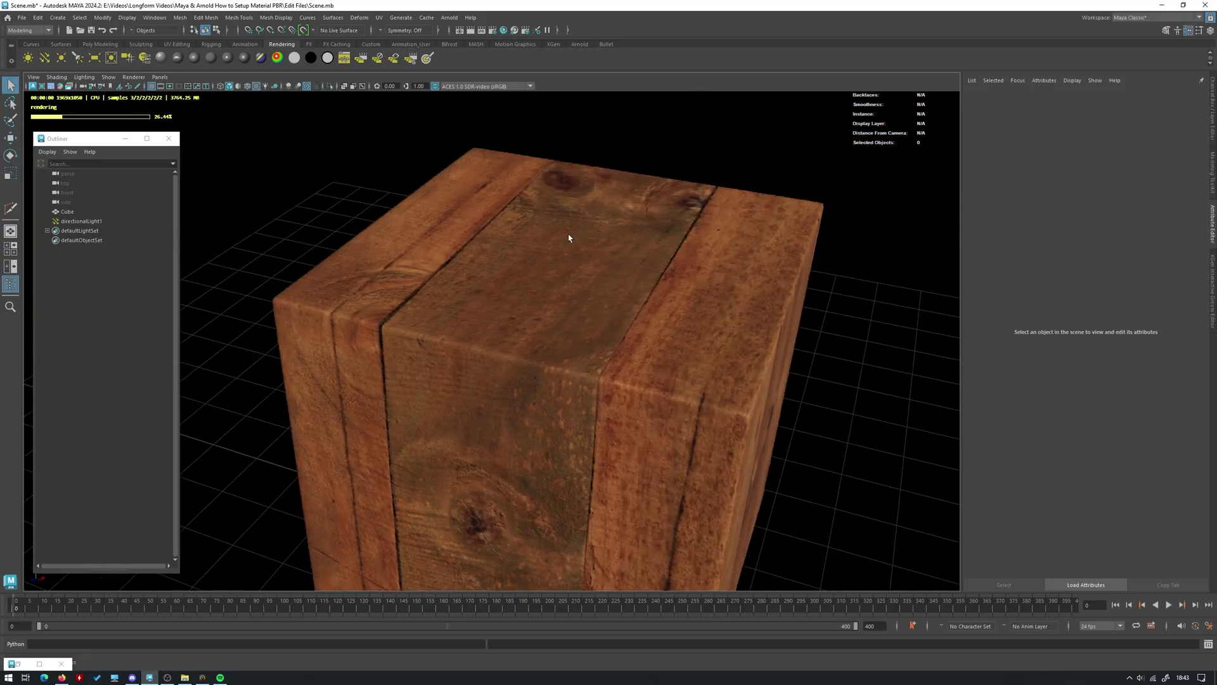
{"action": "left_click_drag", "start_coordinate": [568, 236], "coordinate": [451, 250], "text": "alt"}
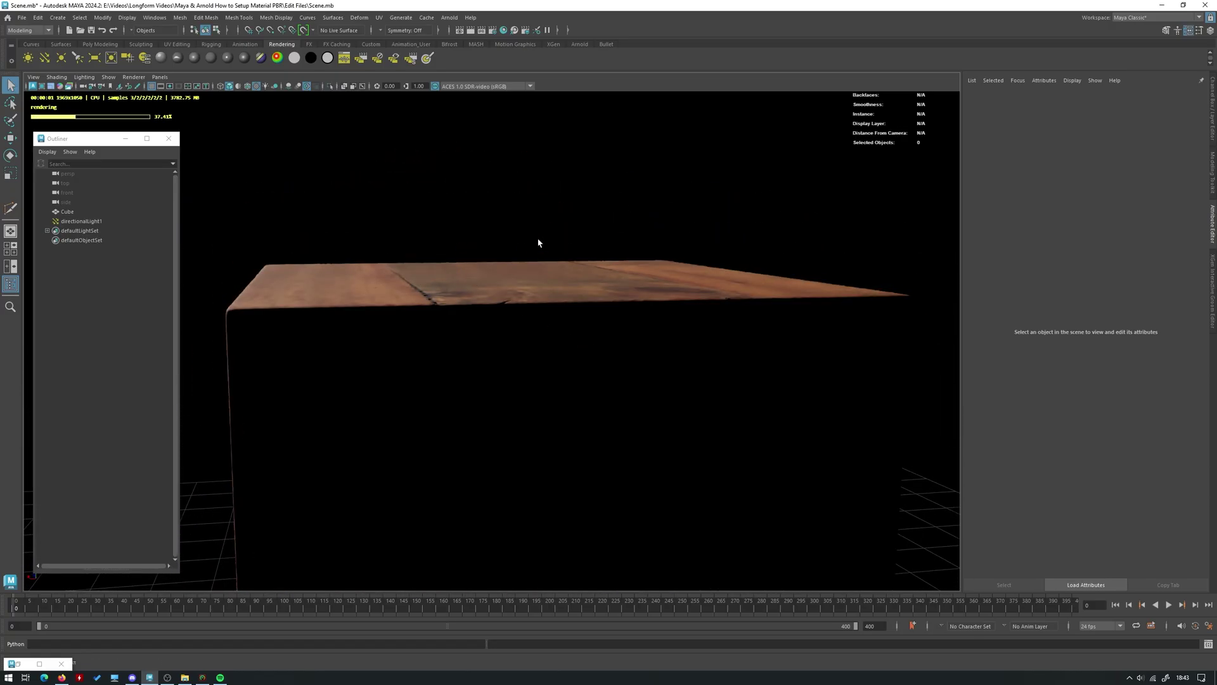
{"action": "left_click_drag", "start_coordinate": [535, 242], "coordinate": [537, 209], "text": "alt"}
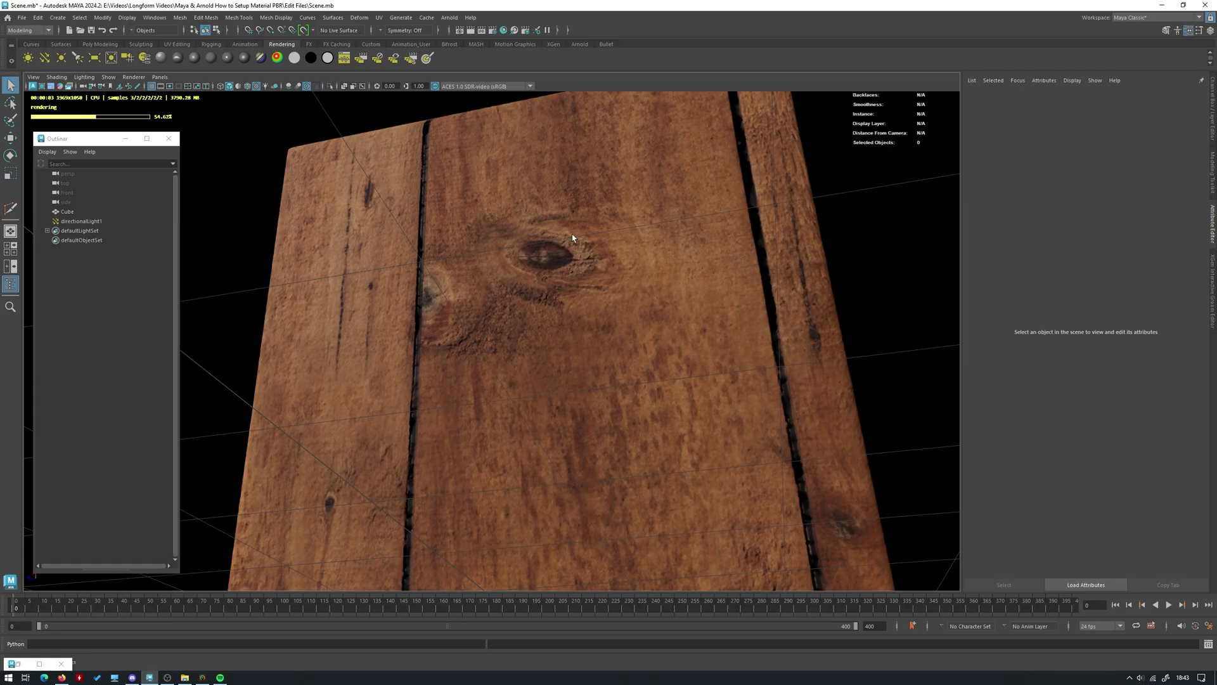
{"action": "key", "text": "f"}
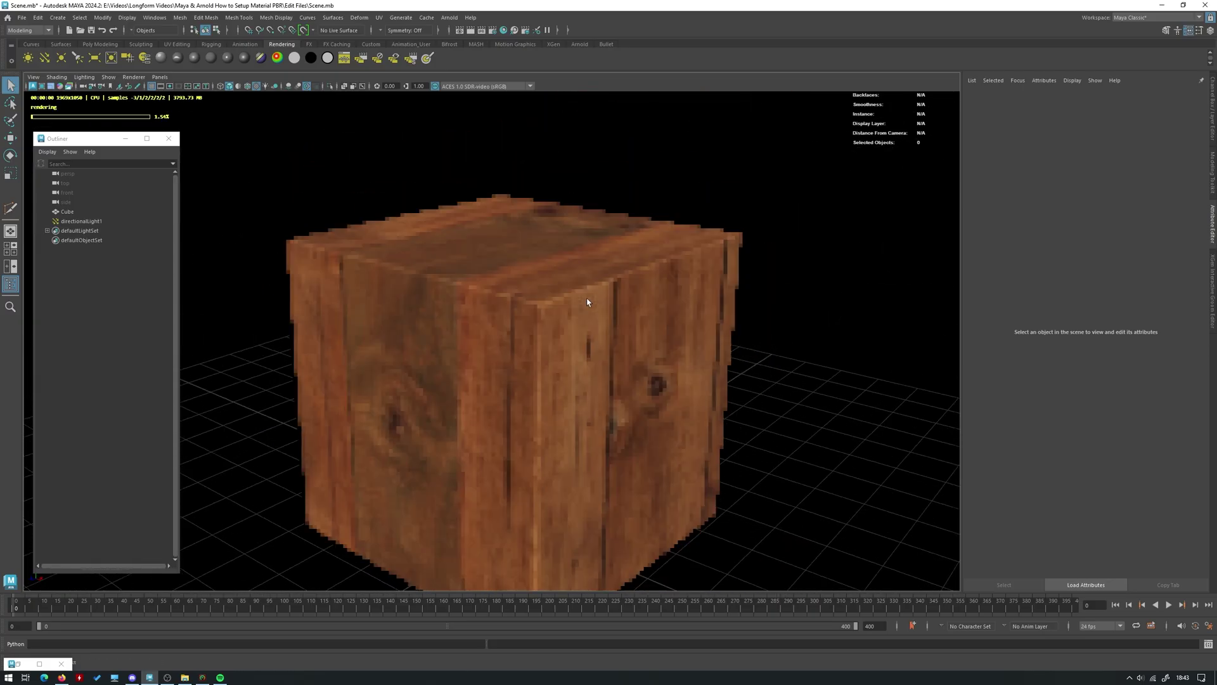
{"action": "left_click_drag", "start_coordinate": [588, 298], "coordinate": [559, 269], "text": "alt"}
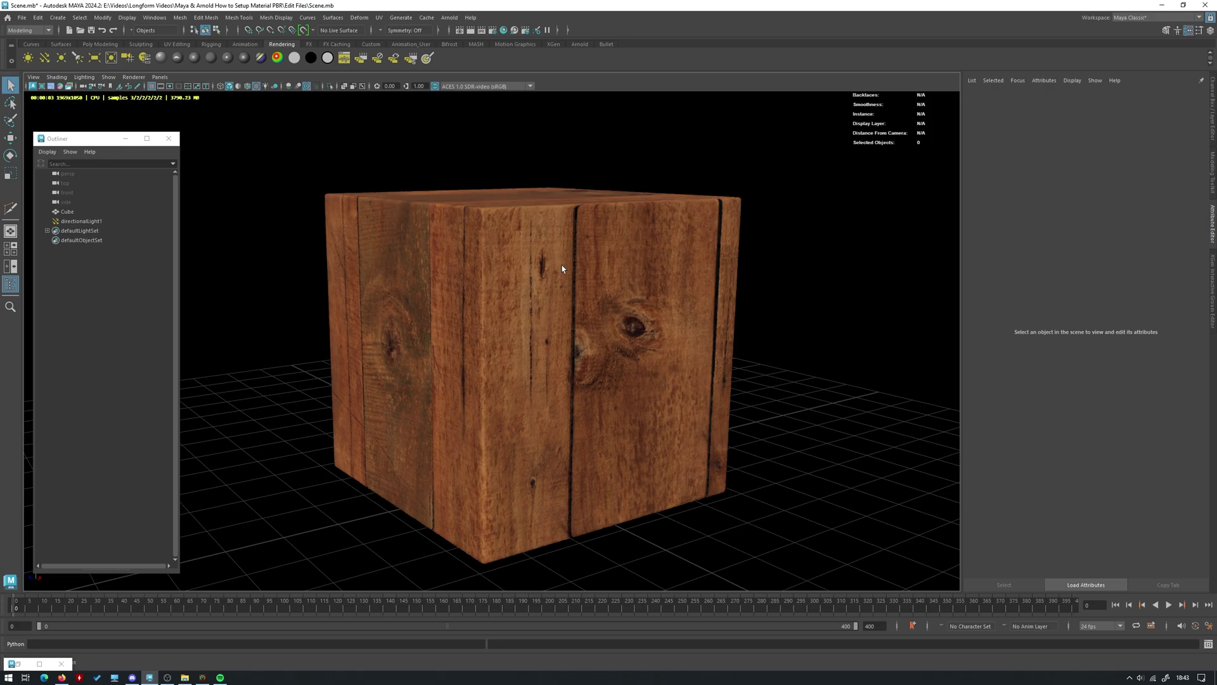
- Restore Hypershade and move file1 with its placement node up, level with Wood_Material's Base Color input
{"action": "left_click", "coordinate": [39, 663]}
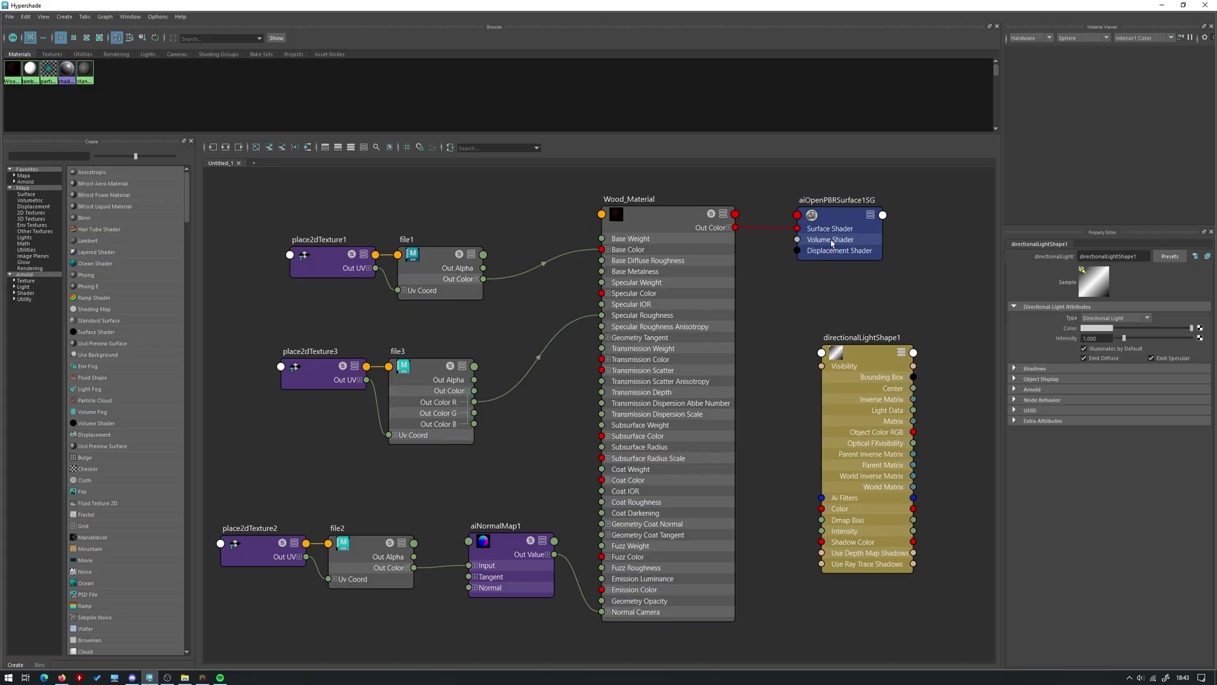
{"action": "left_click", "coordinate": [678, 289]}
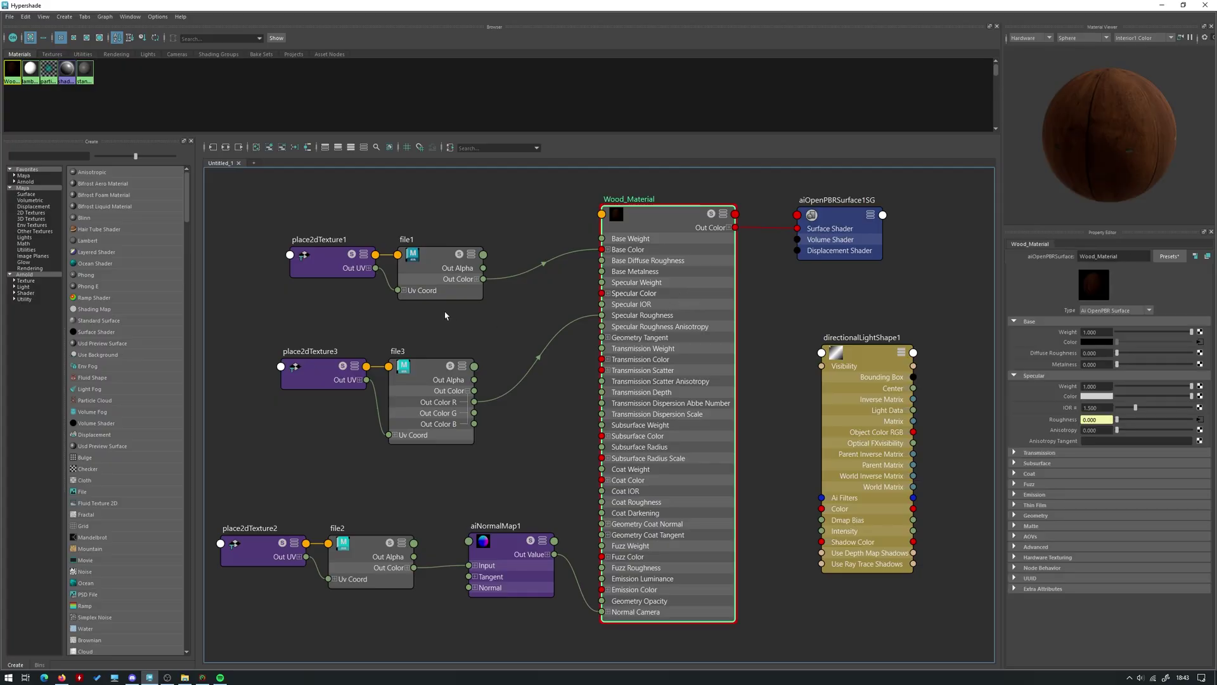
{"action": "left_click_drag", "start_coordinate": [448, 313], "coordinate": [343, 267]}
{"action": "middle_click_drag", "start_coordinate": [423, 333], "coordinate": [423, 299]}
{"action": "left_click", "coordinate": [425, 297]}
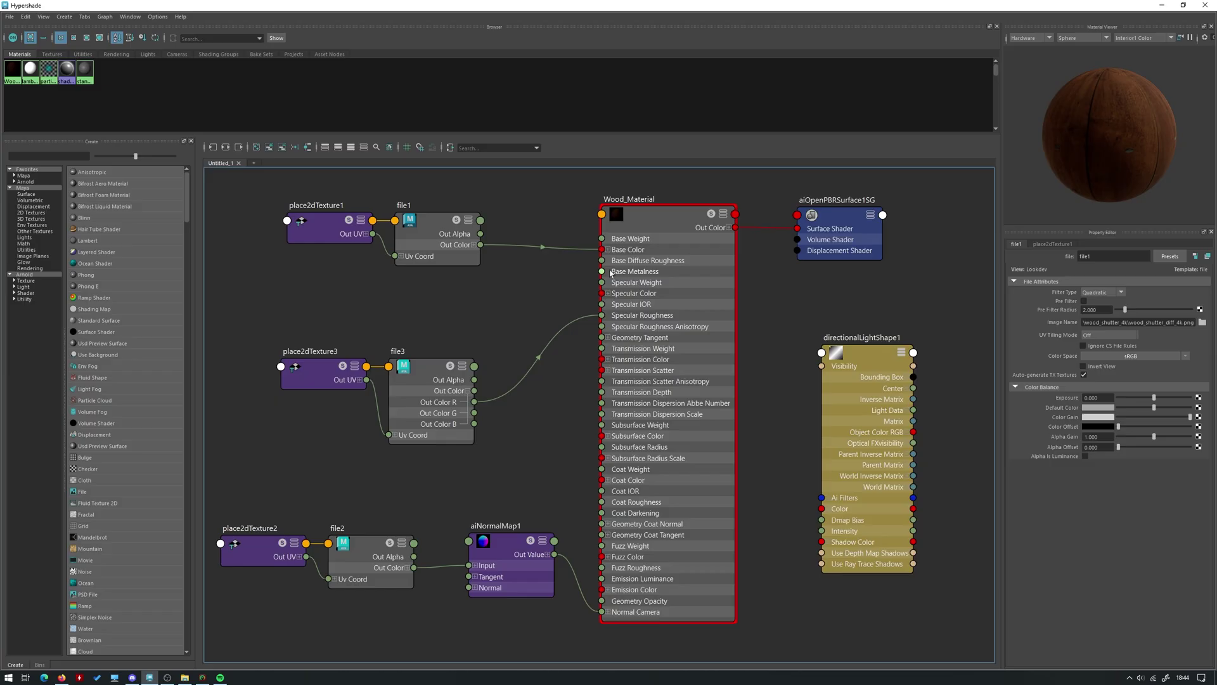
- Review file3's roughness texture attributes, including Color Space and Alpha is Luminance, and return to the rendered cube to view it again
{"action": "left_click", "coordinate": [438, 371]}
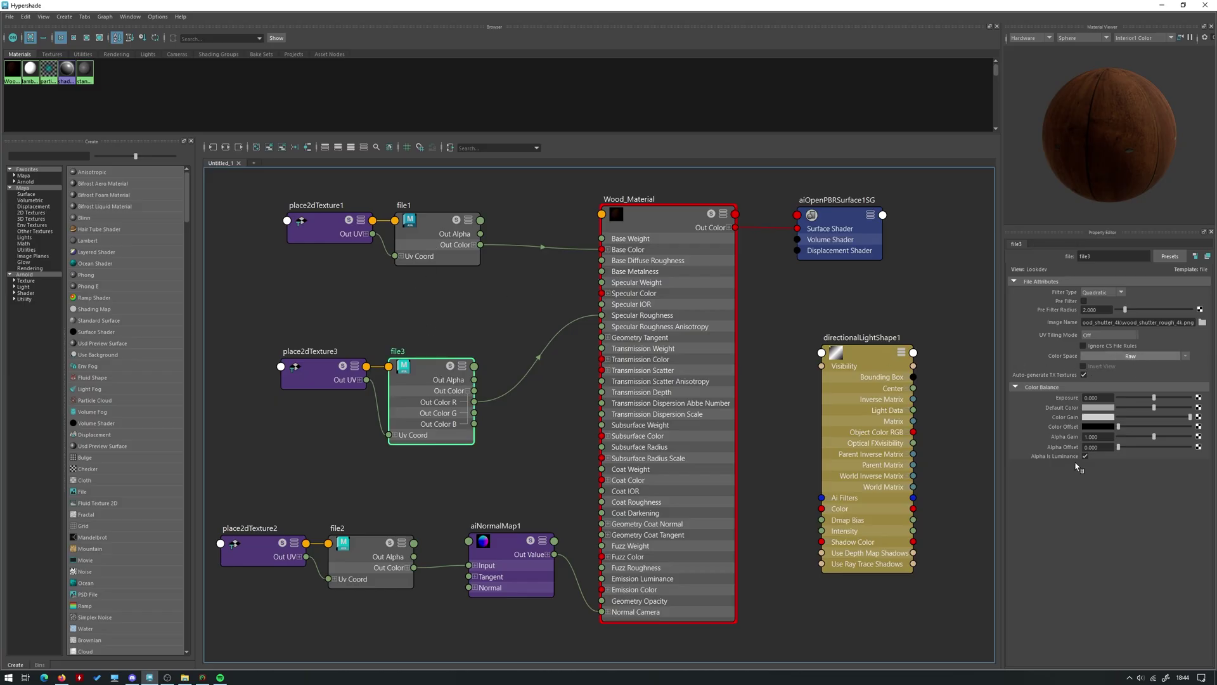
{"action": "left_click", "coordinate": [461, 481]}
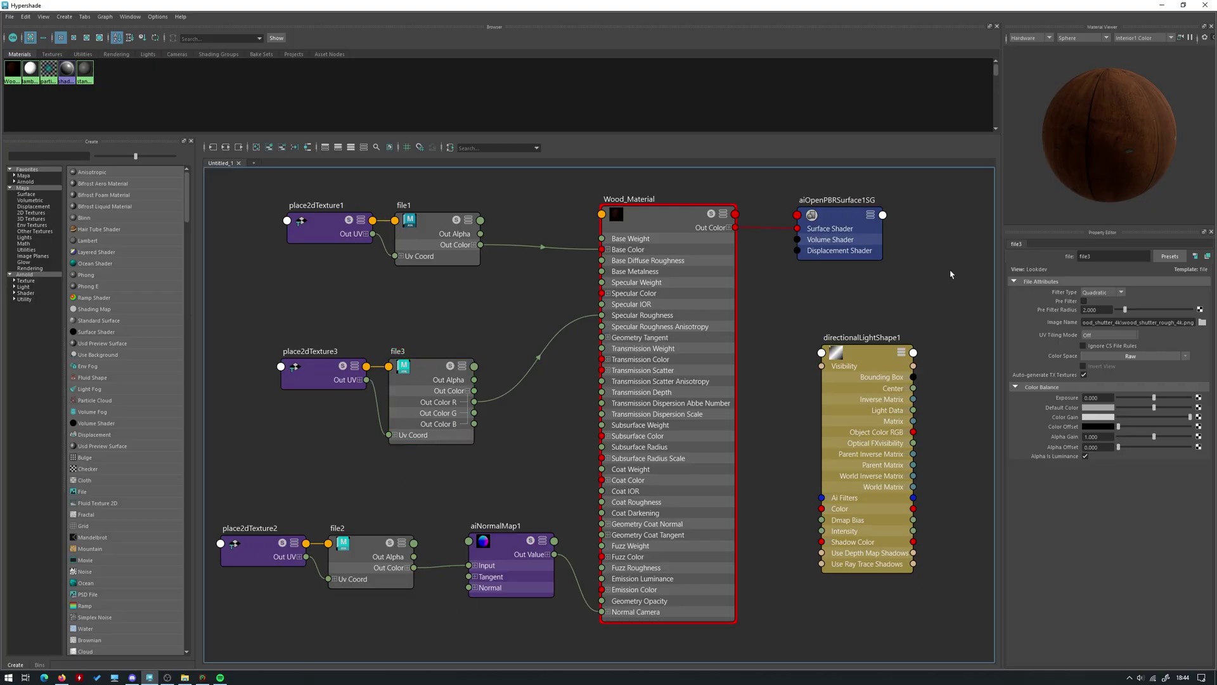
{"action": "left_click", "coordinate": [1162, 5]}
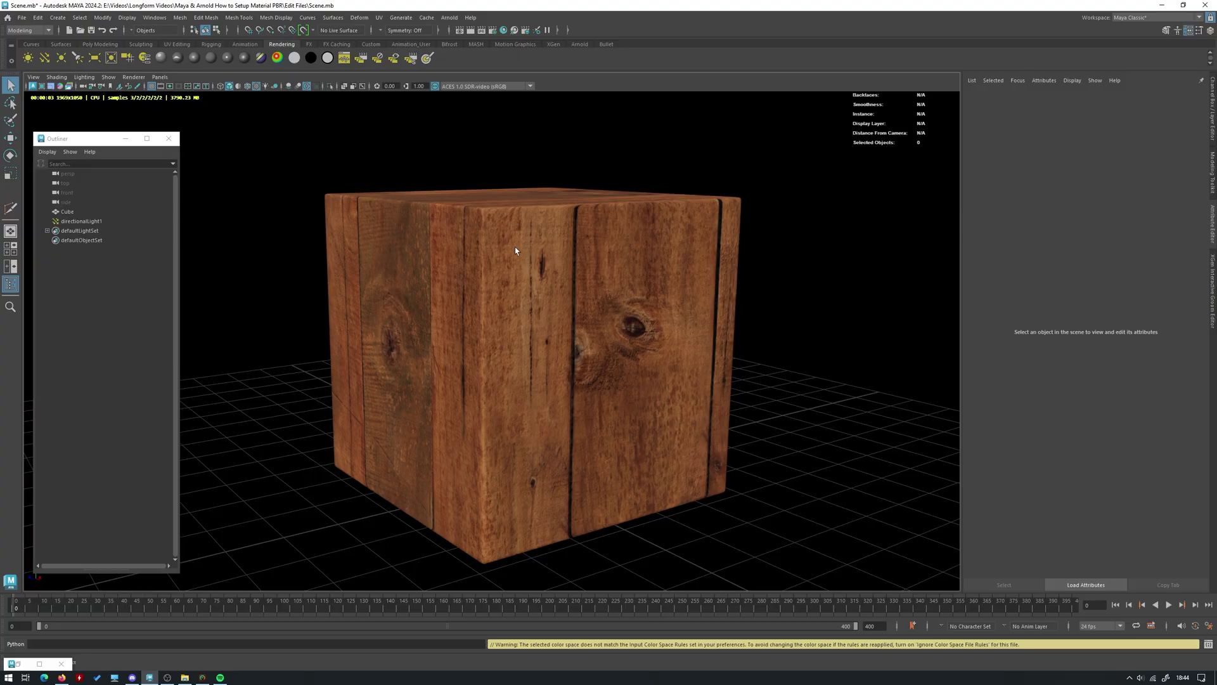
{"action": "left_click_drag", "start_coordinate": [523, 288], "coordinate": [609, 333], "text": "alt"}
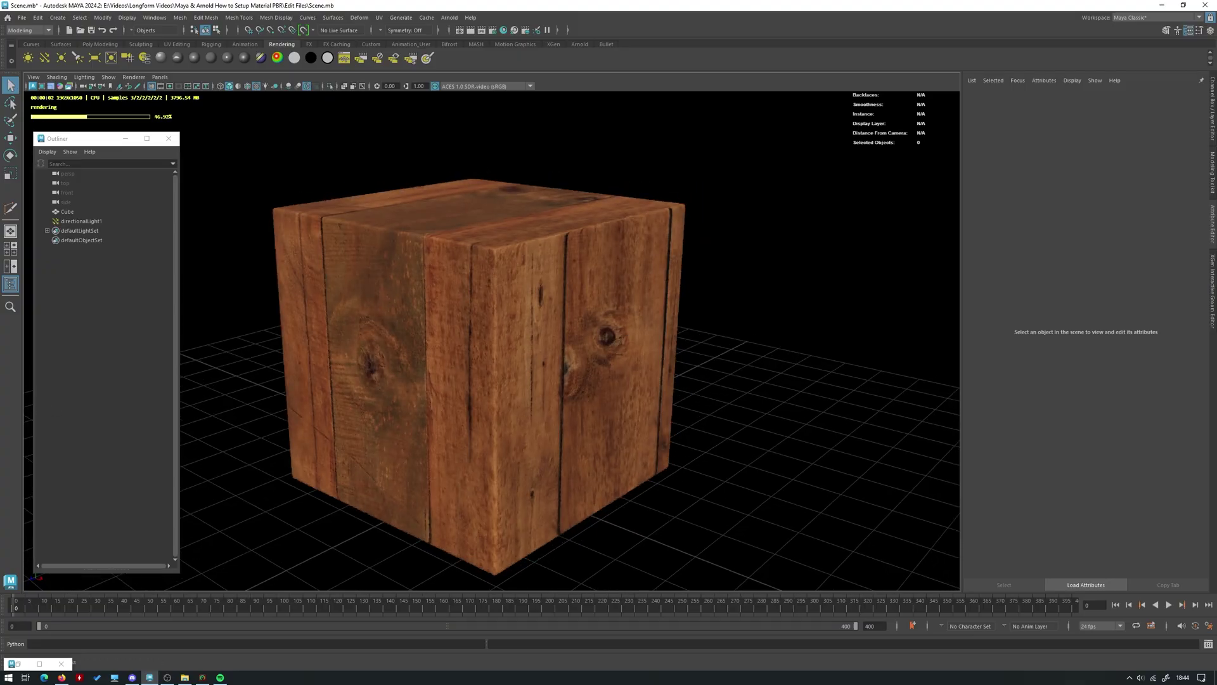